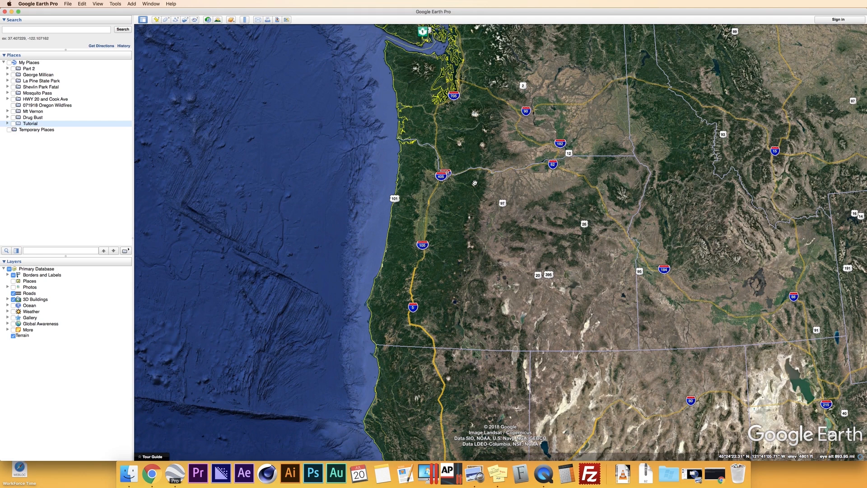
Read the map request e-mail, return to Google Earth Pro, and add a folder named McGregor Viewpoint under My Places
click(715, 473)
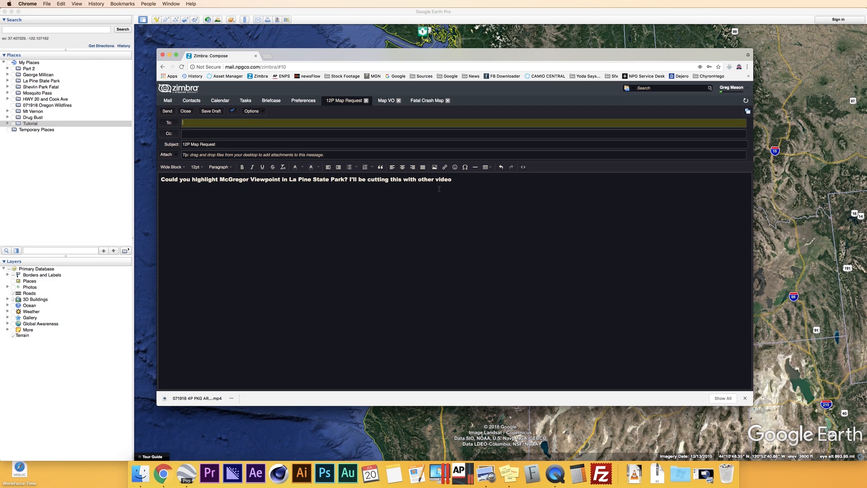
click(530, 18)
click(29, 63)
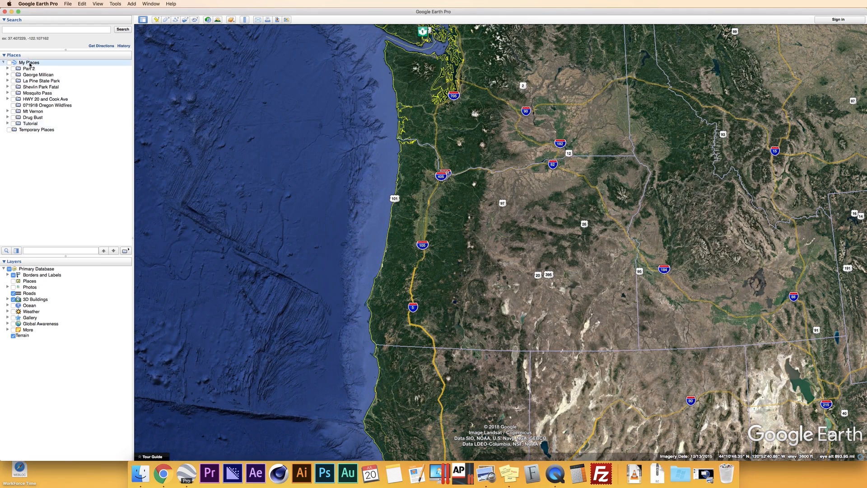
right_click(29, 63)
click(87, 70)
text(McGregor Viewpoint)
key(Return)
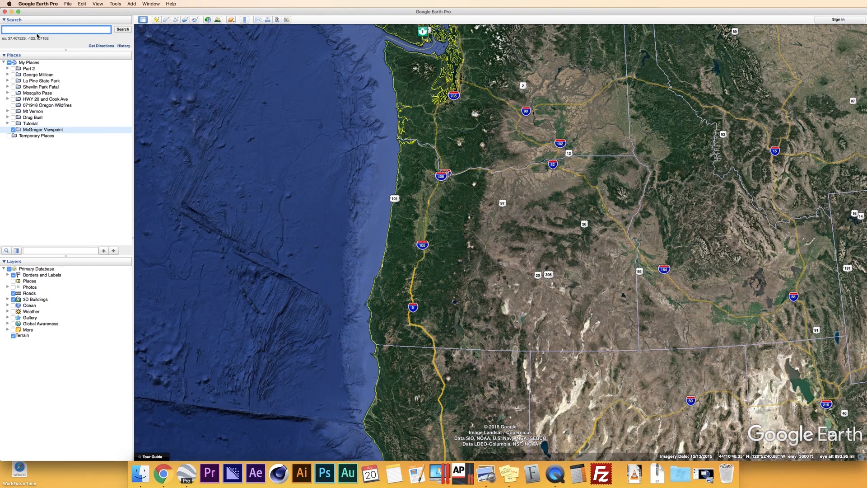
Find La Pine, OR on the map and start a new placemark there
text(La Pine, OR)
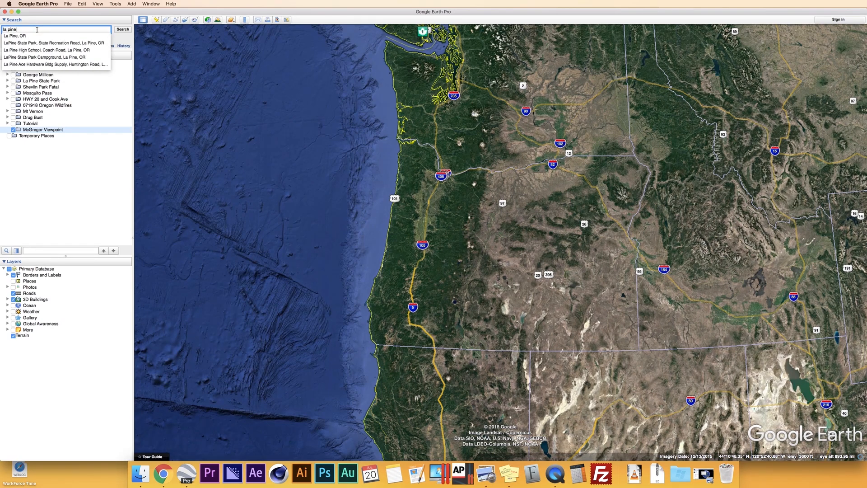
key(Return)
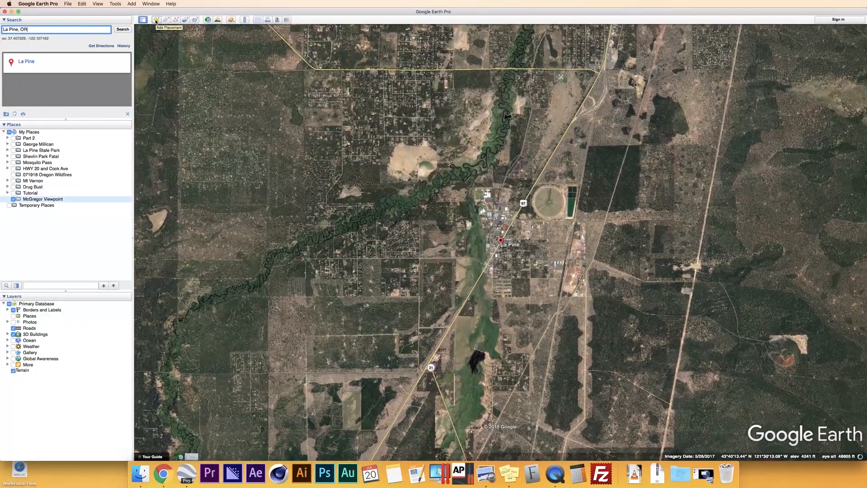
click(155, 20)
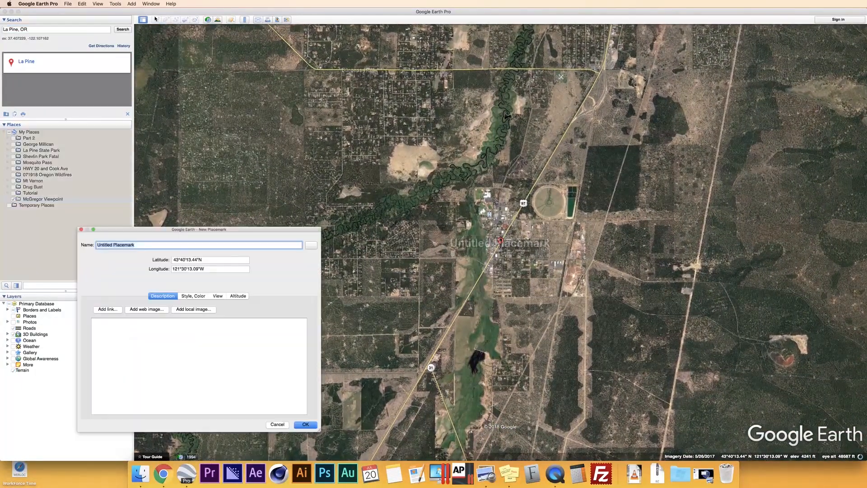
Give the La Pine placemark the blank white paddle icon at scale 2.0, coloured red
click(311, 245)
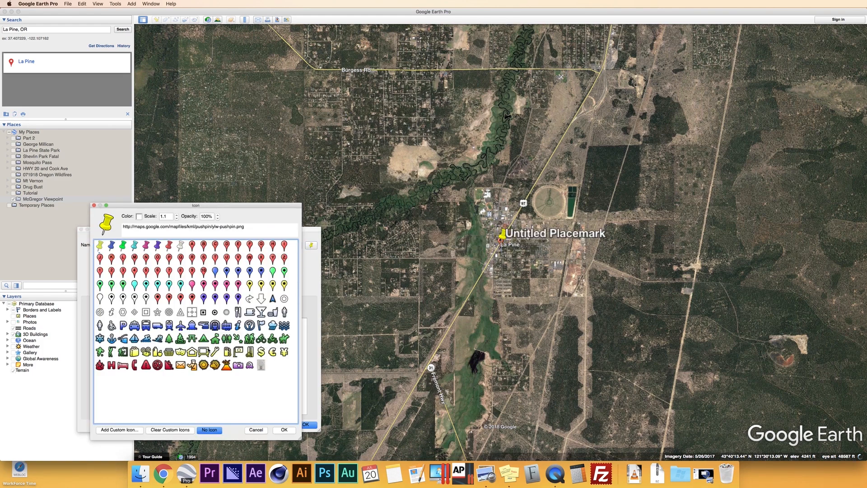
click(99, 298)
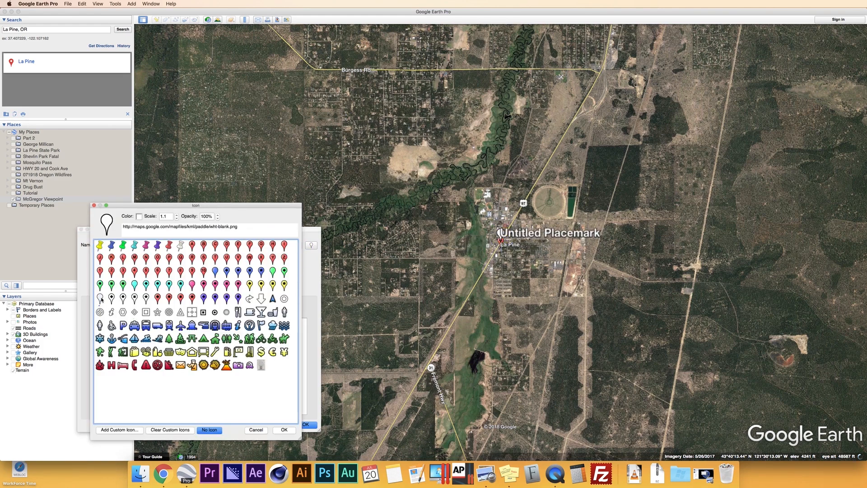
double_click(167, 217)
text(2.0)
click(138, 217)
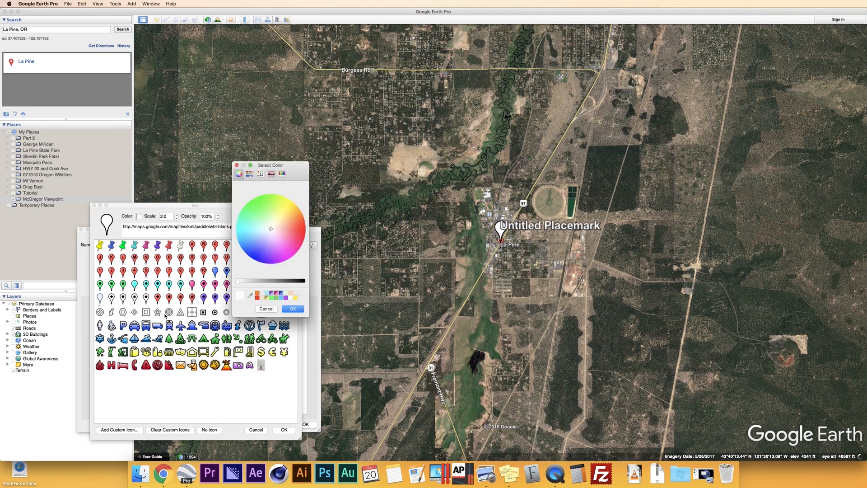
click(257, 296)
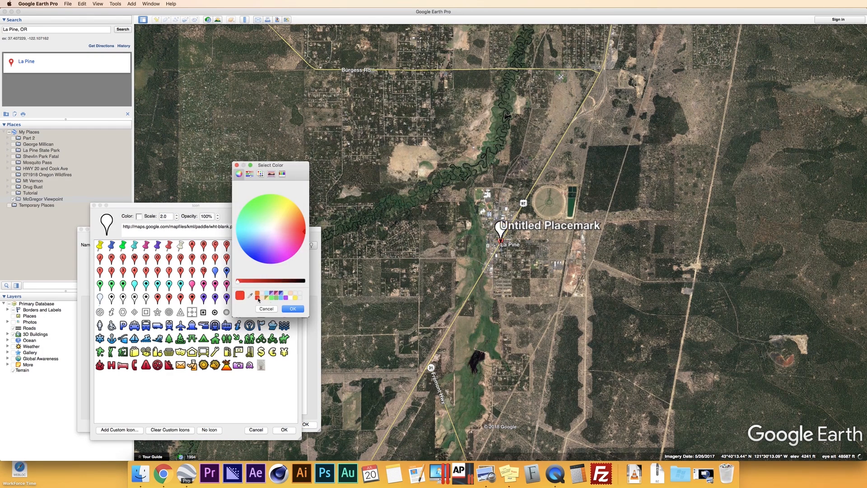
click(294, 309)
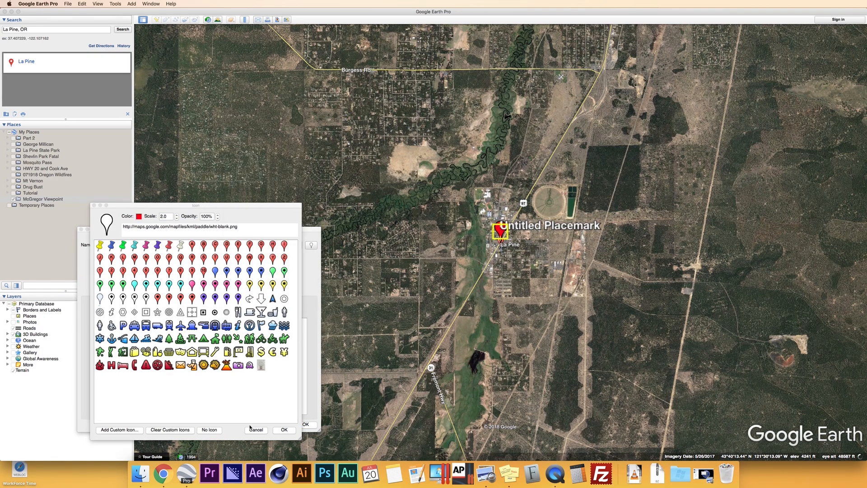
click(285, 429)
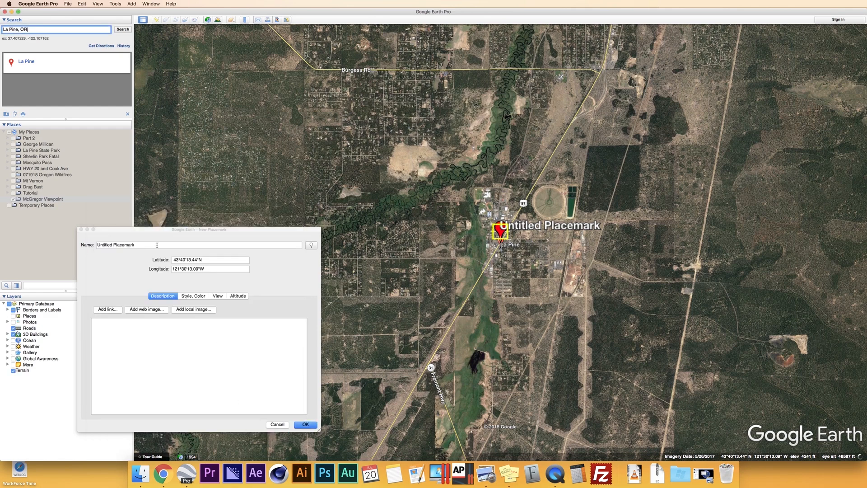
Name the placemark LA PINE, check its label style, and save it
click(109, 248)
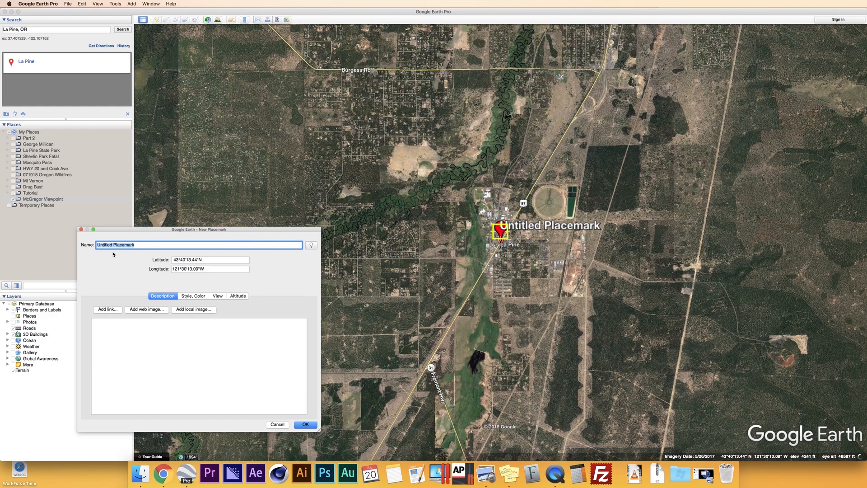
key(BackSpace)
text(LA PINE)
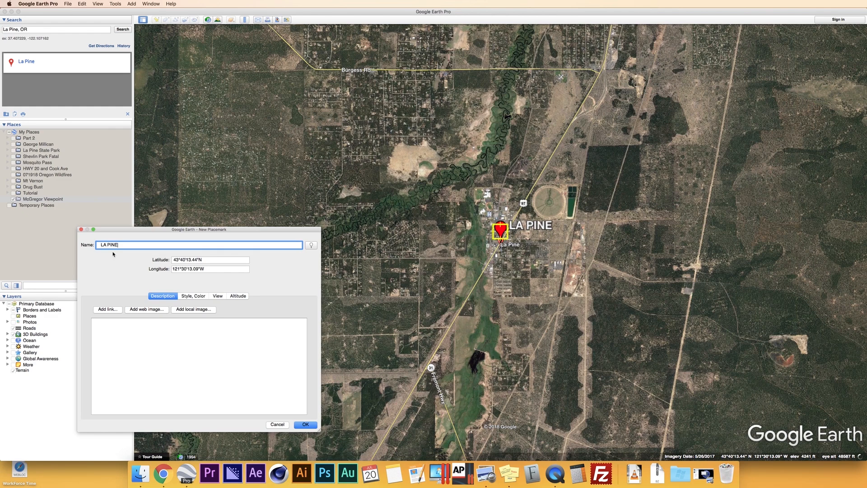
click(190, 299)
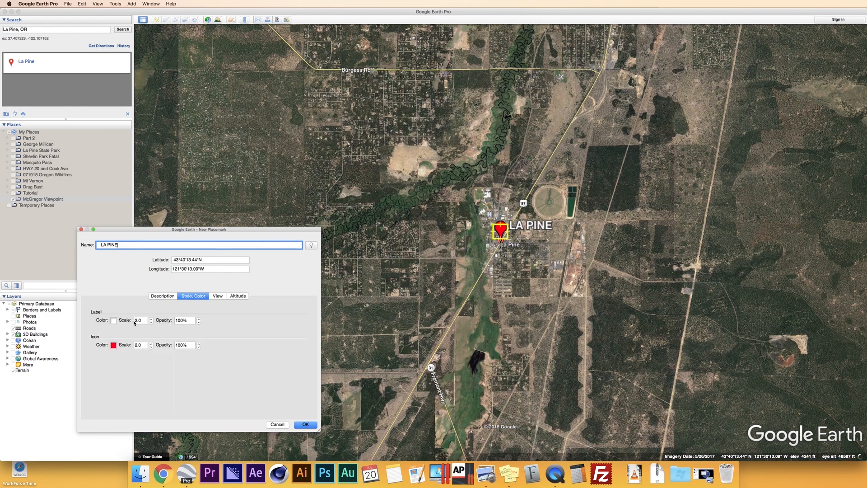
click(310, 424)
Find Sunriver, OR on the map and add a placemark named SUNRIVER there
drag(48, 29, 0, 30)
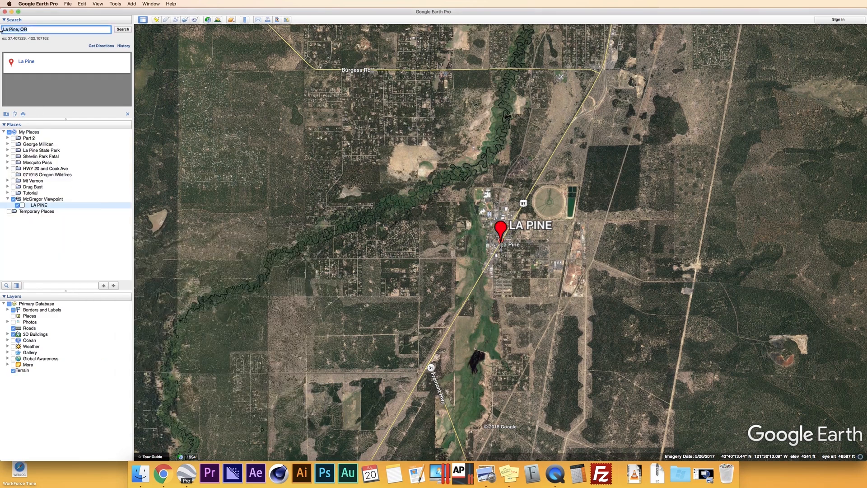
text(Sunriver, OR)
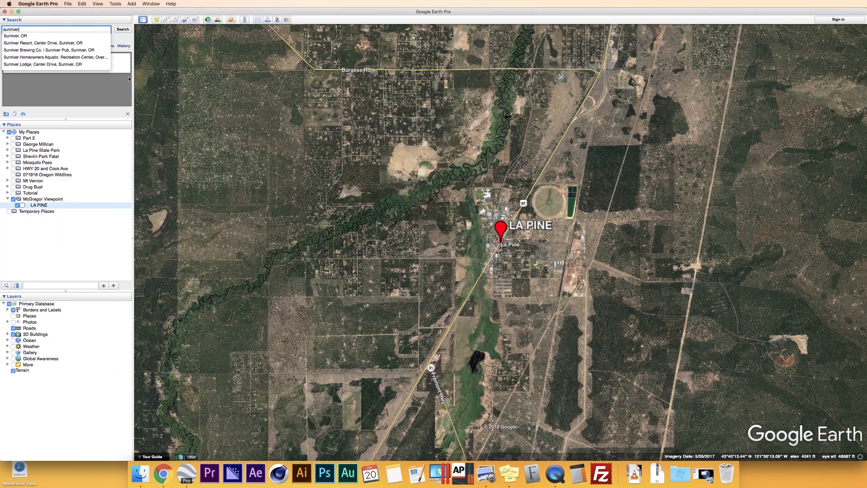
key(Return)
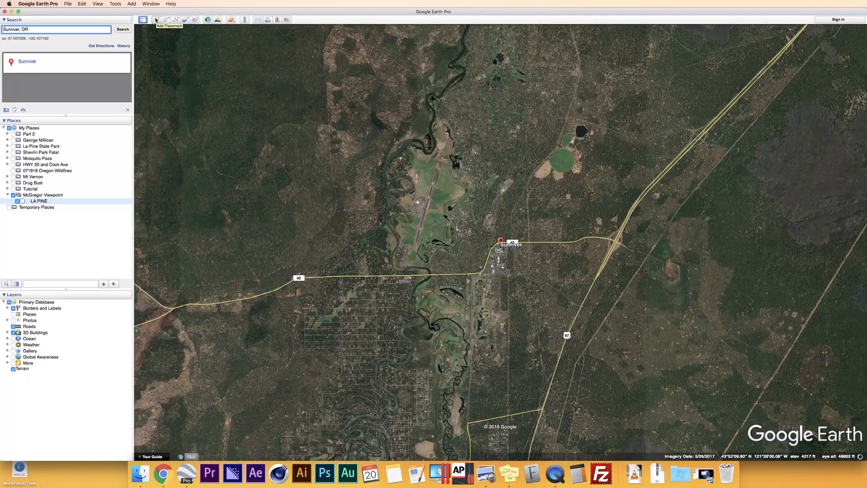
click(156, 20)
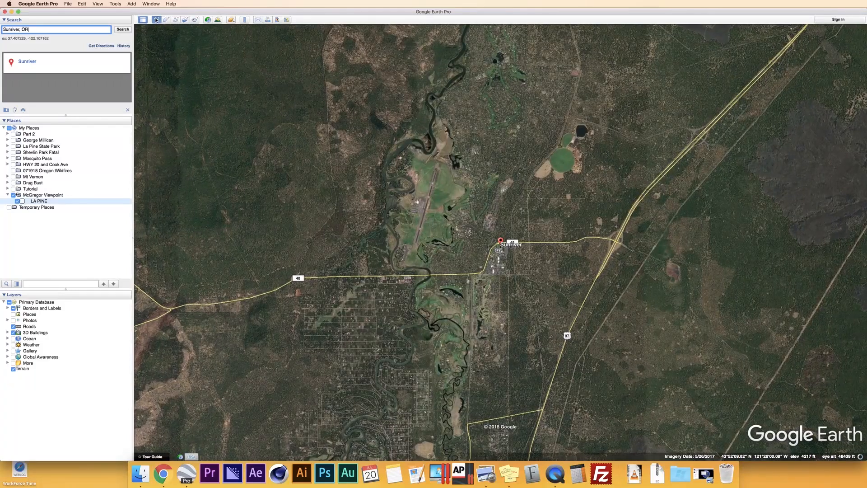
key(BackSpace)
text(SUNRIVER)
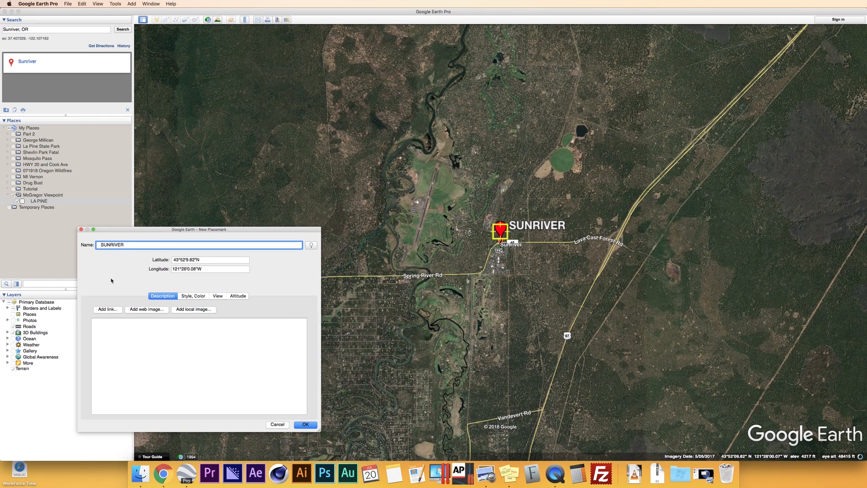
click(305, 425)
Find LaPine State Park on State Recreation Road and start a new placemark at its location
drag(43, 30, 1, 27)
text(la pi)
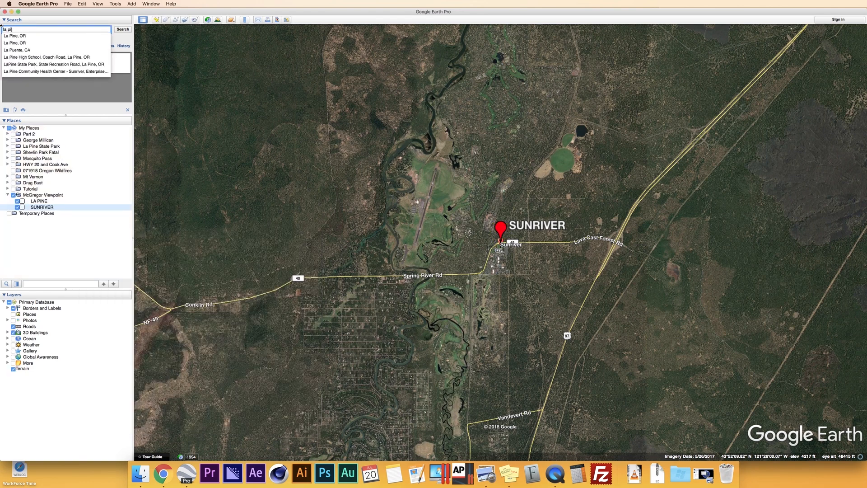
text(ne state pakr)
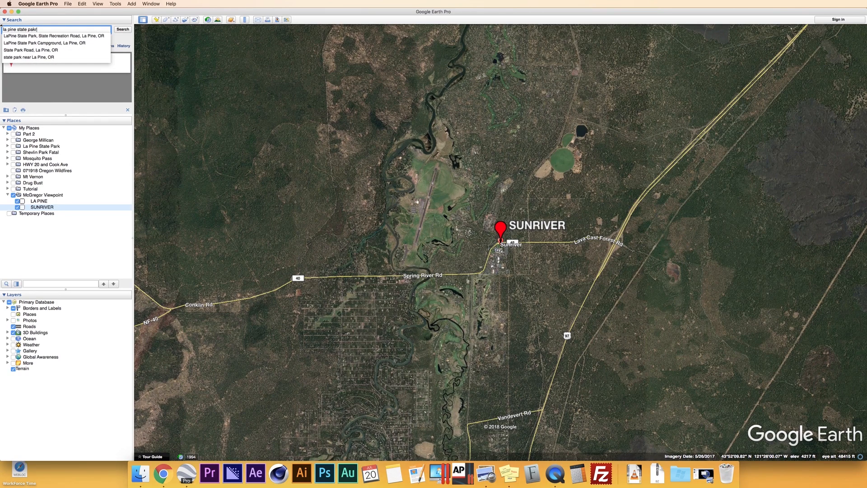
key(Down)
key(Return)
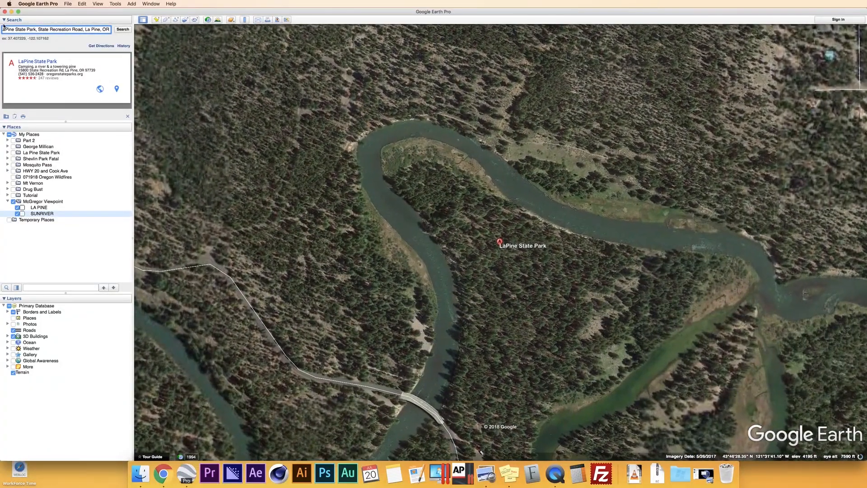
click(156, 19)
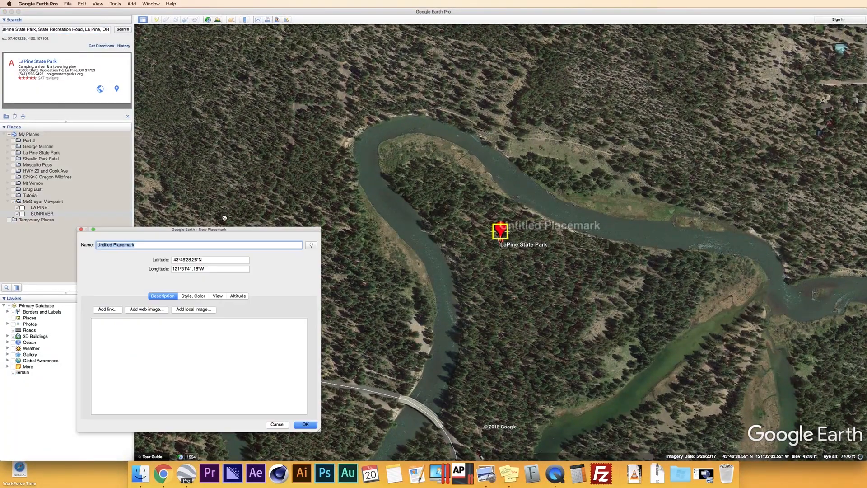
Give the park's placemark the white diamond paddle icon at scale 2.0, coloured pale orange
click(311, 245)
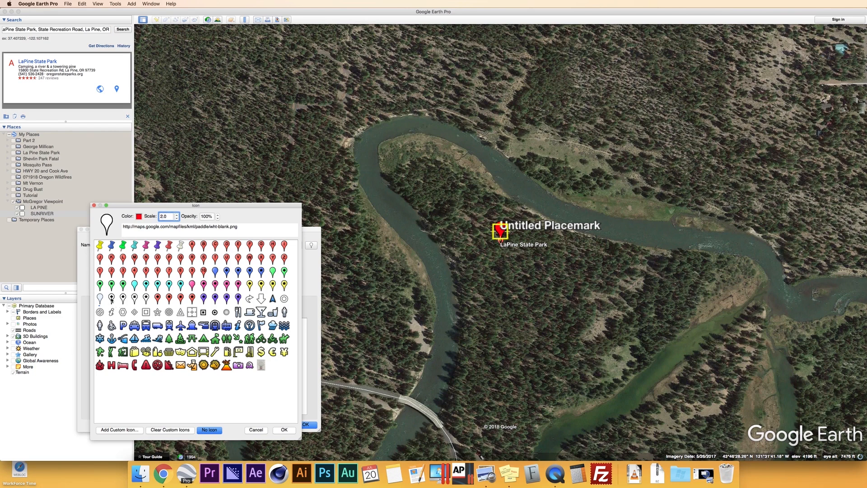
click(111, 299)
double_click(164, 216)
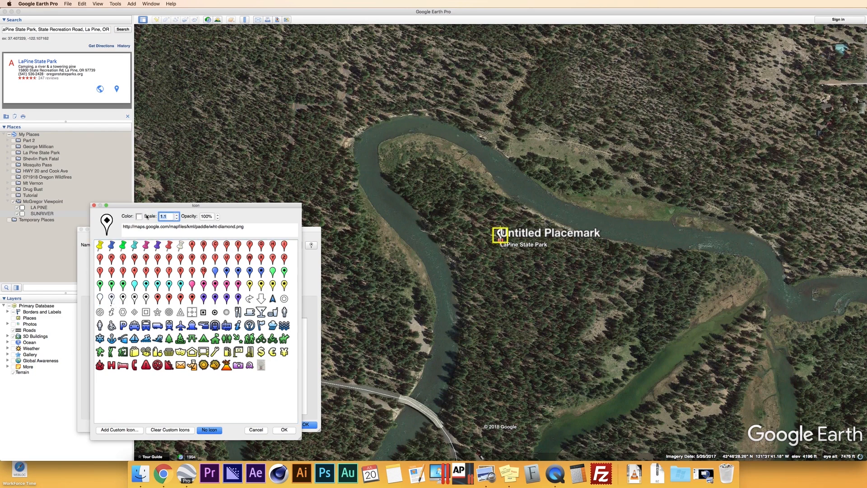
text(2.0)
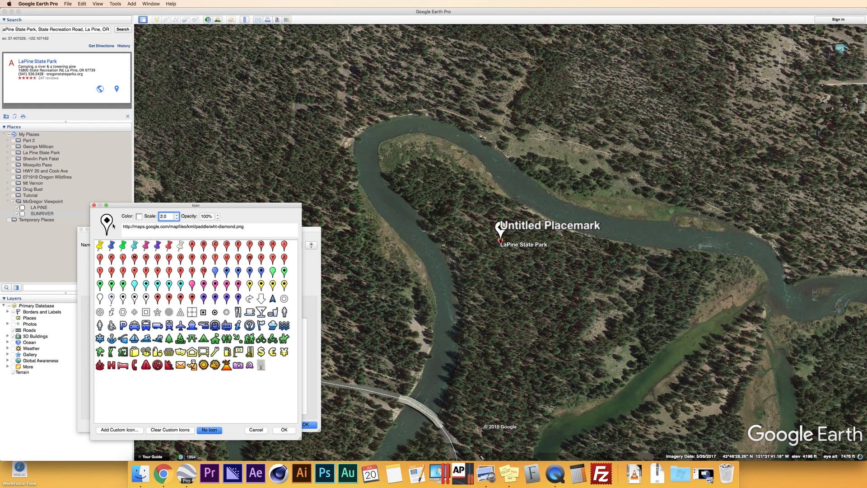
click(138, 217)
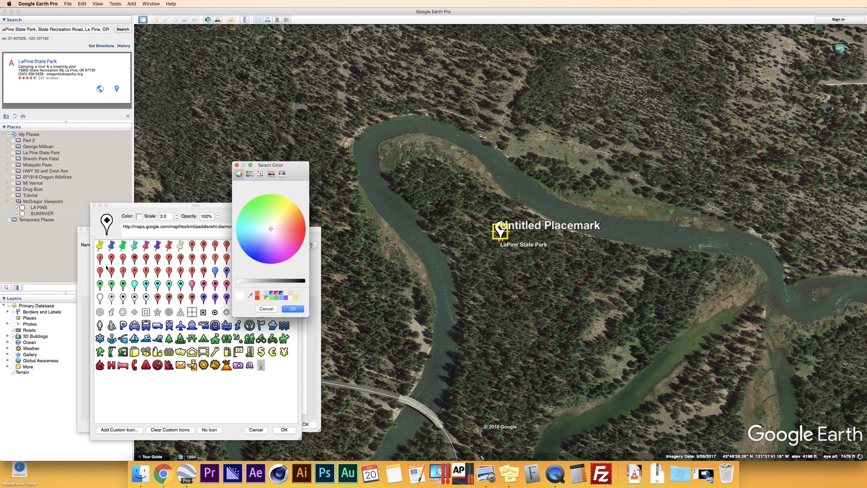
click(290, 292)
click(293, 308)
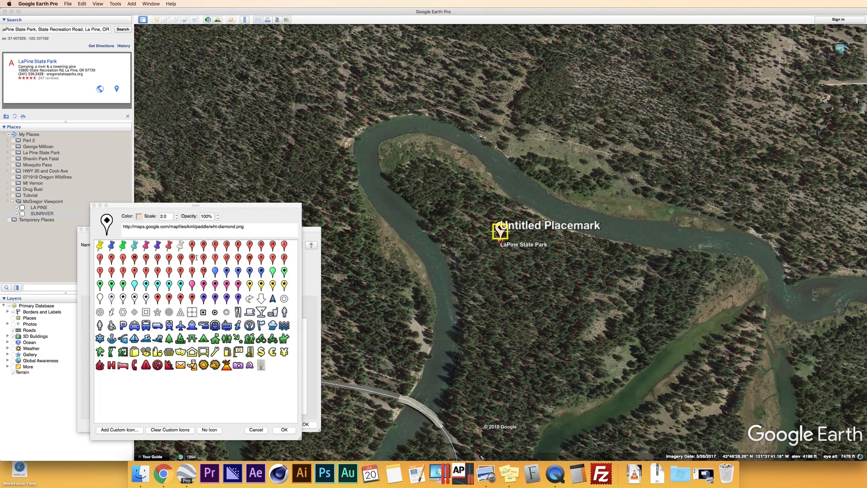
click(284, 429)
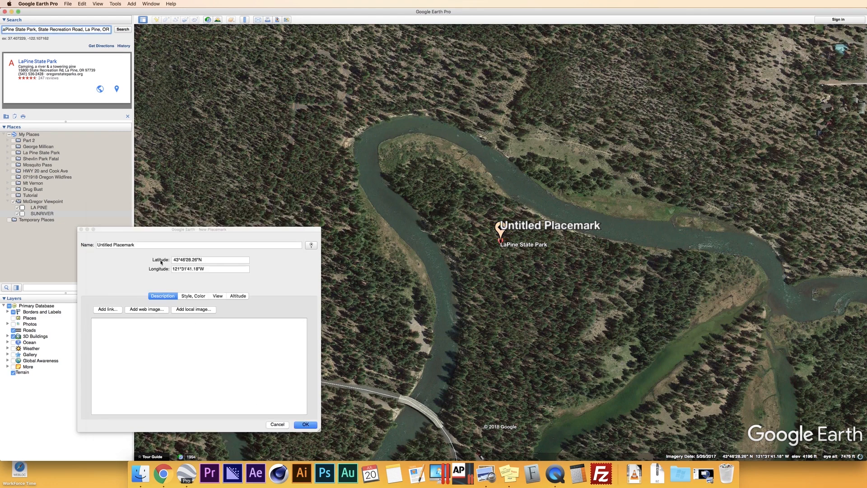
Name the park's placemark La Pine State Park and save it
click(152, 245)
key(BackSpace)
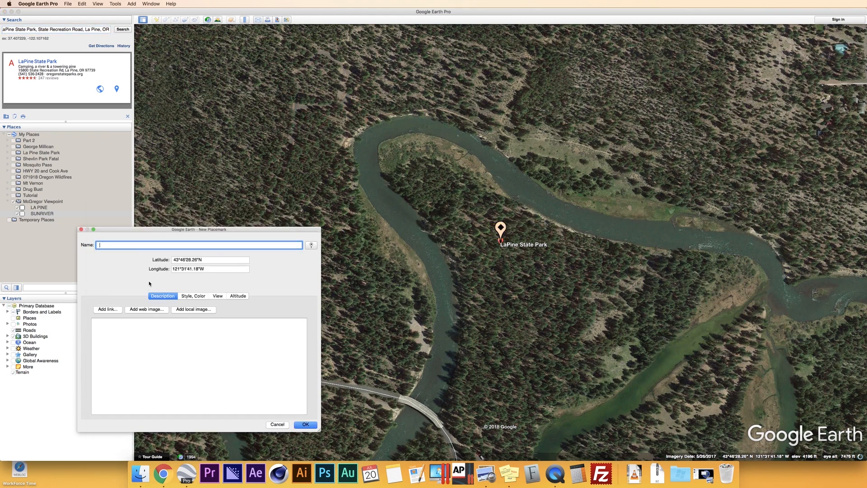
text(La Pine State Park)
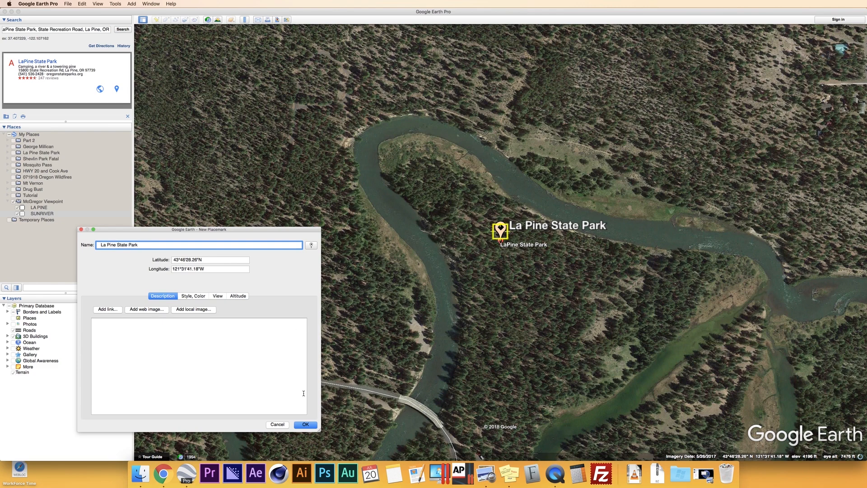
click(308, 425)
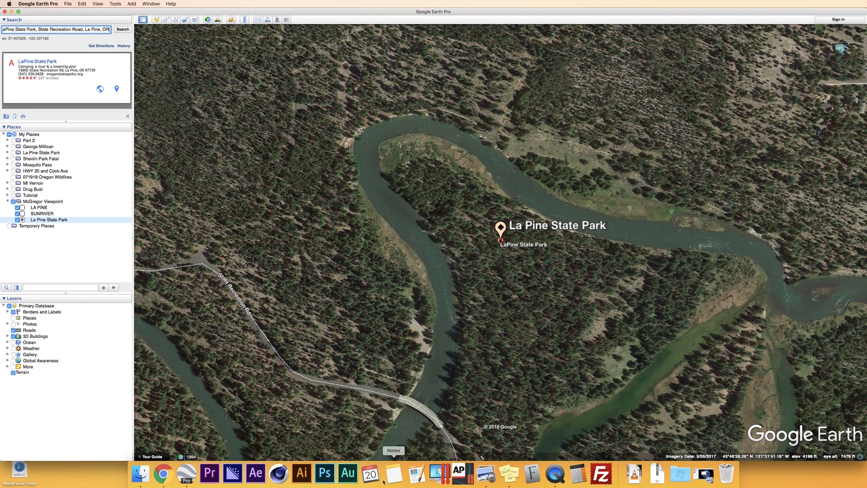
Switch to Chrome, search the web for la pine state park and open its Oregon State Parks page to check the name's spelling
click(165, 480)
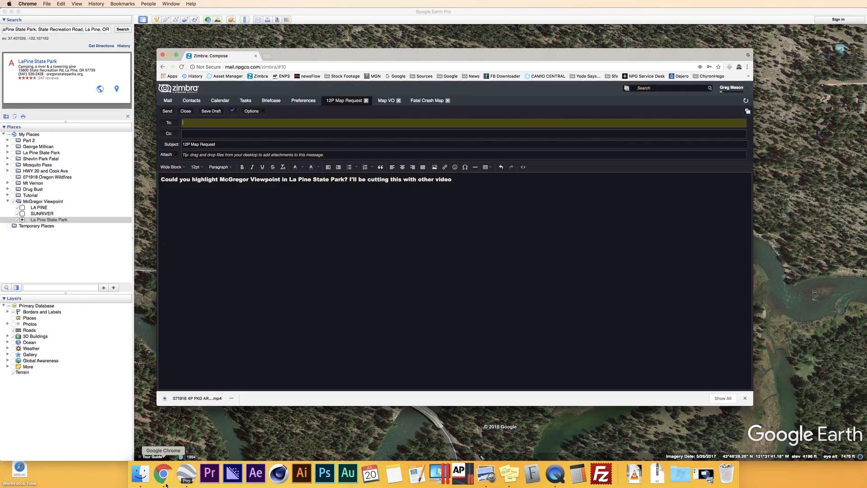
click(267, 56)
text(la pine sta)
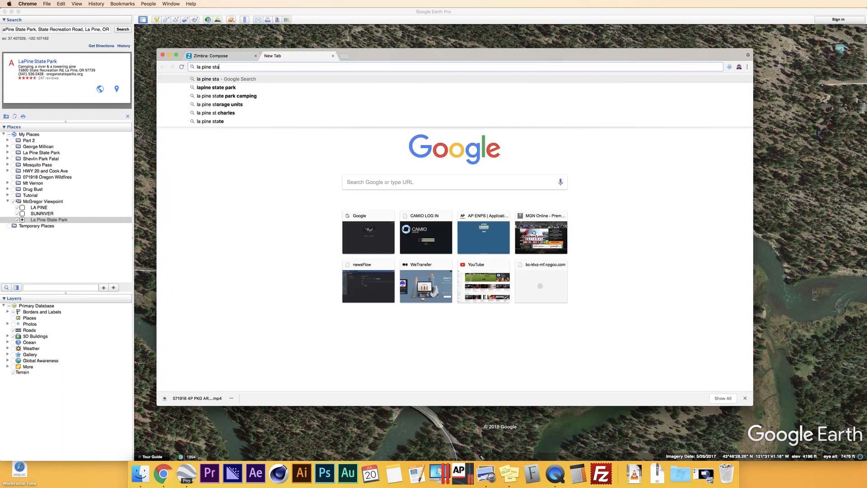
text(te park)
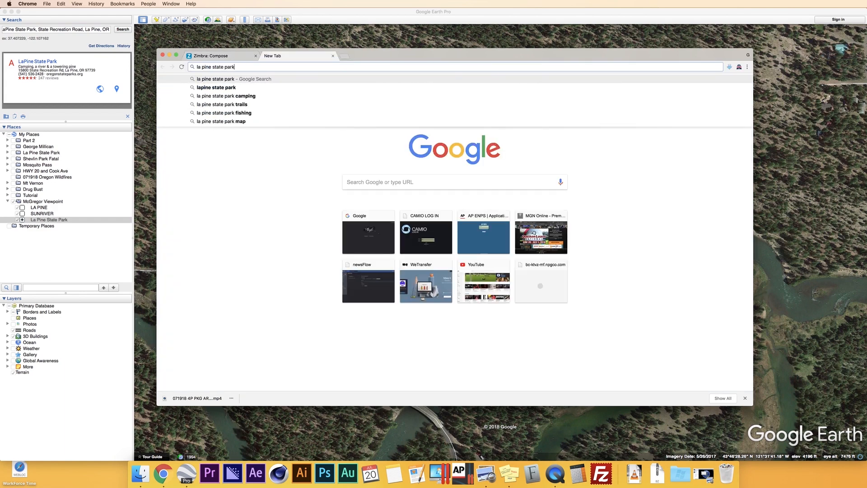
key(Return)
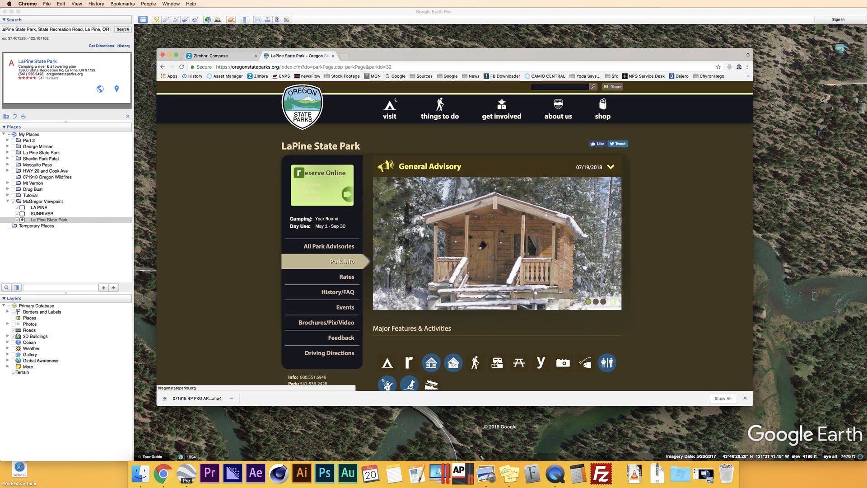
Return to Google Earth Pro and rename the park's placemark LaPine State Park
click(445, 17)
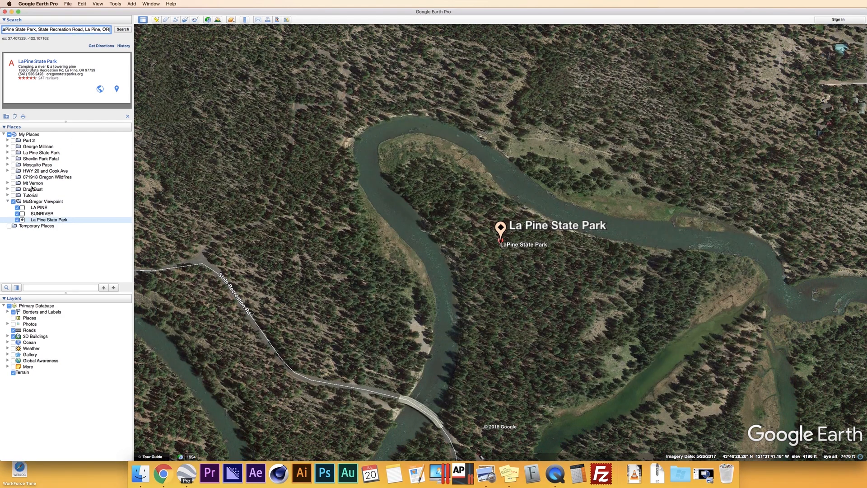
right_click(43, 221)
click(59, 312)
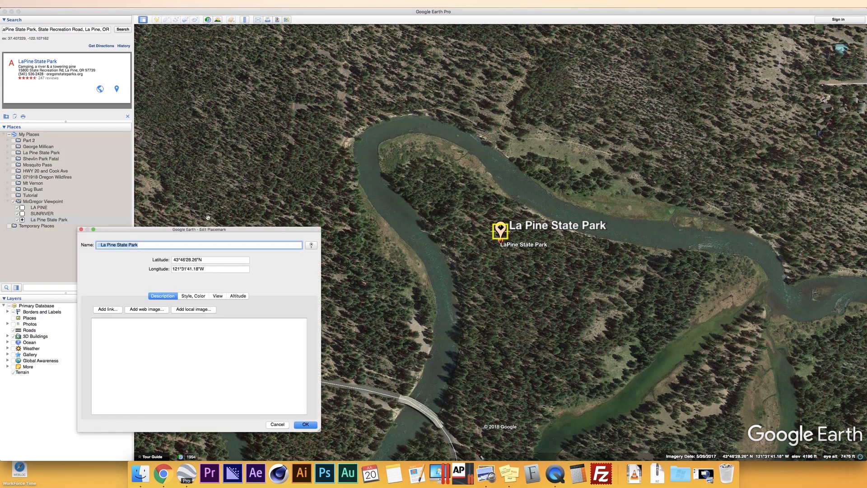
click(108, 244)
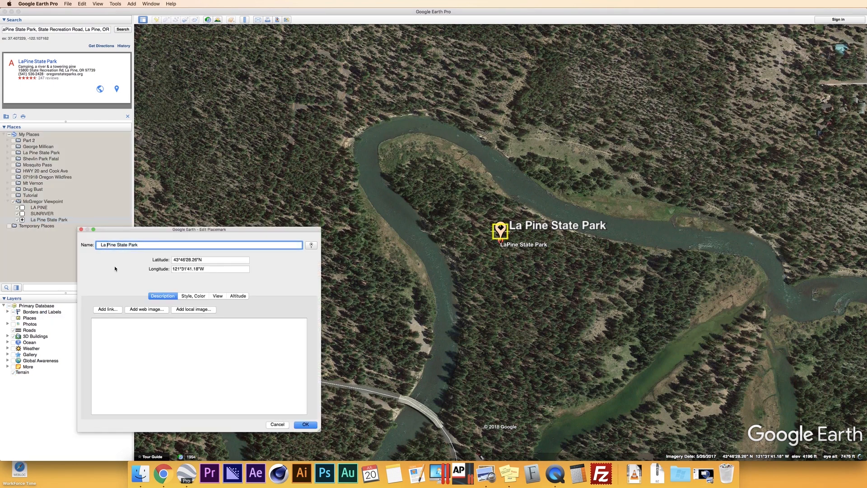
key(BackSpace)
key(Return)
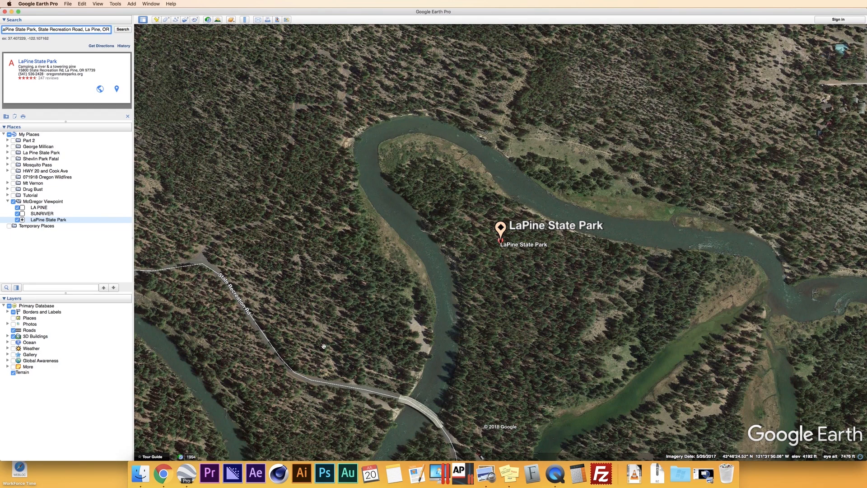
Switch to Chrome, run an image search for lapine state park map and open the LaPine State Park Trails map
click(164, 474)
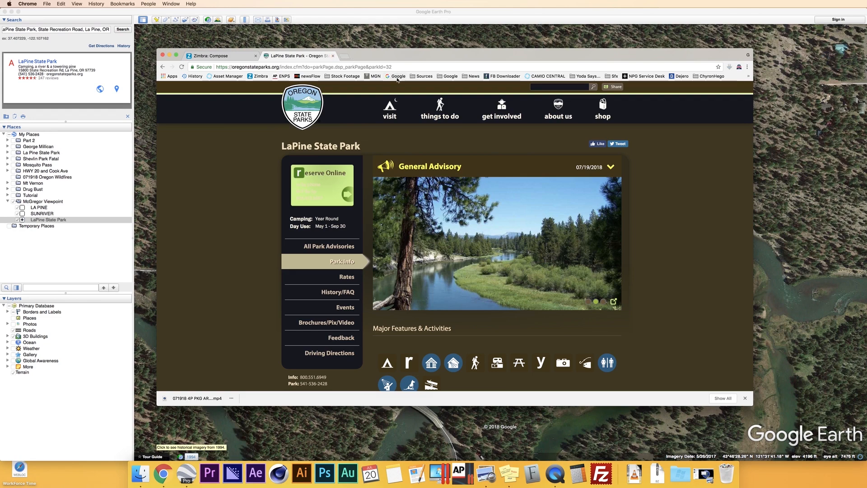
click(345, 56)
text(lapine state p)
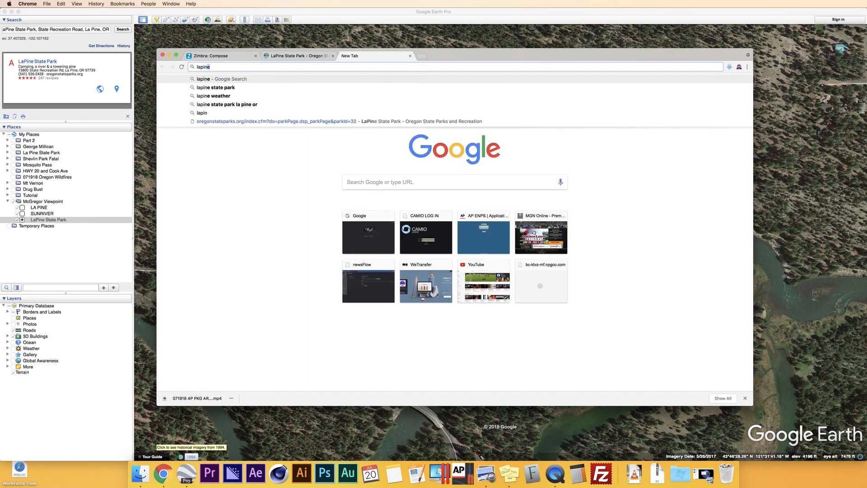
text(a)
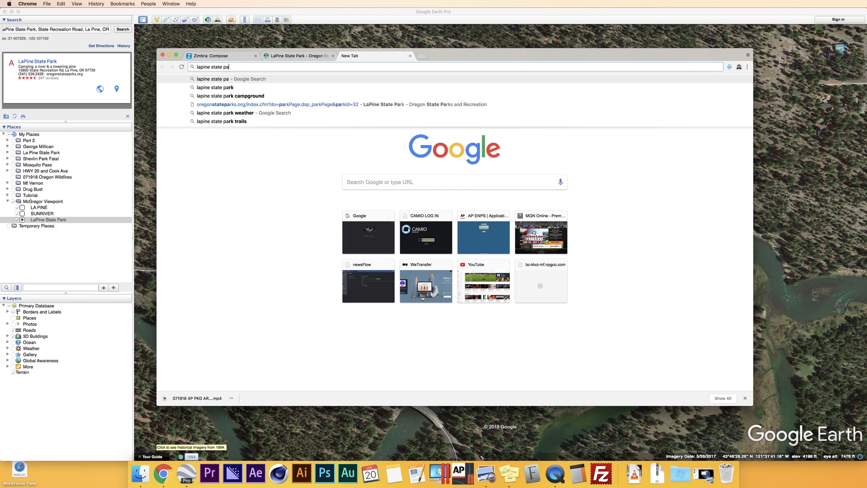
text(rk map)
key(Return)
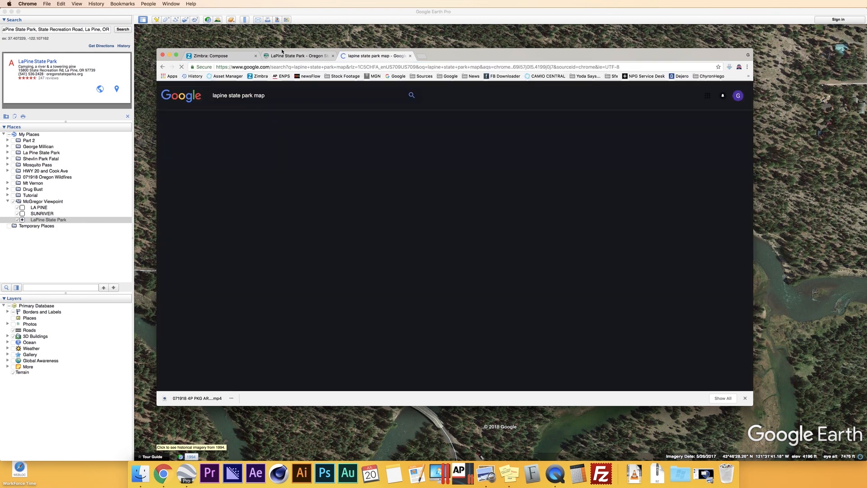
click(257, 115)
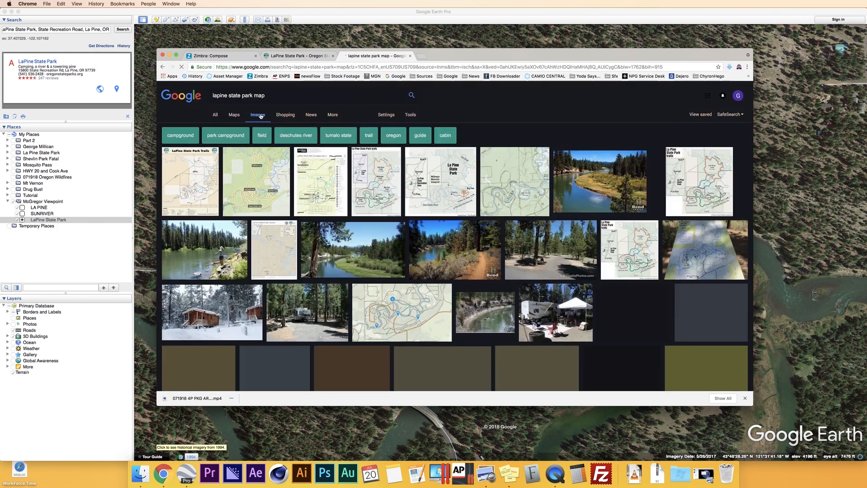
click(199, 174)
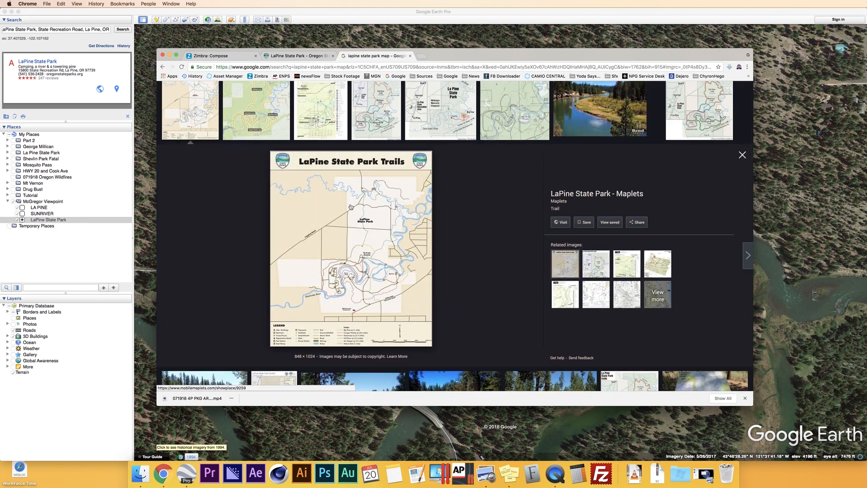
Save the trails map as a JPEG image named 12987_thumbnail-1024 in the Raw Media folder and return to Google Earth Pro
right_click(362, 246)
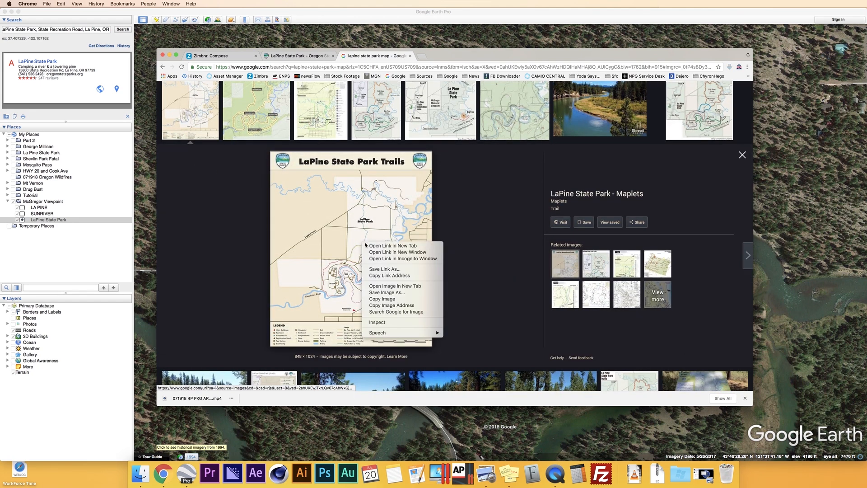
click(389, 292)
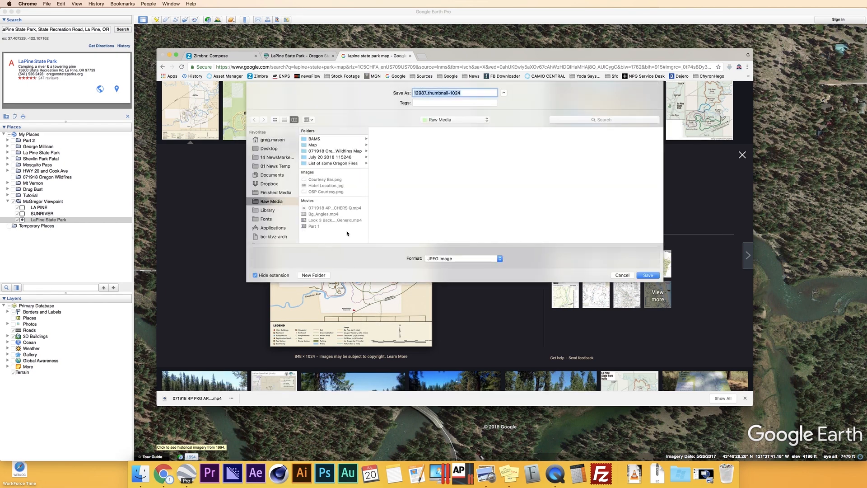
click(647, 275)
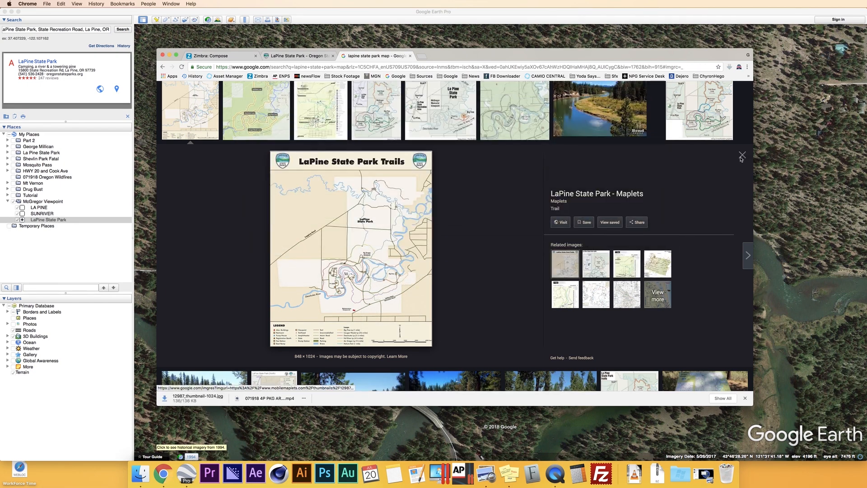
click(742, 155)
click(774, 169)
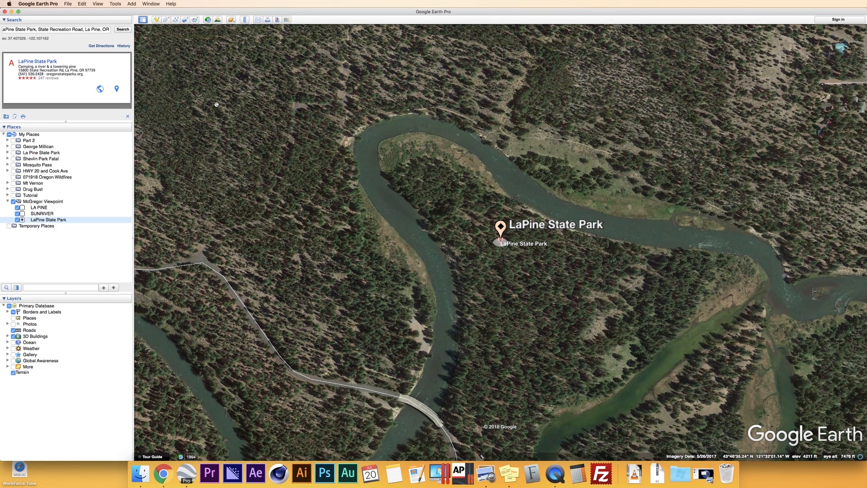
Clear the park's search result with the wider area around LaPine State Park in view
scroll(216, 104, down, 3)
scroll(217, 104, down, 5)
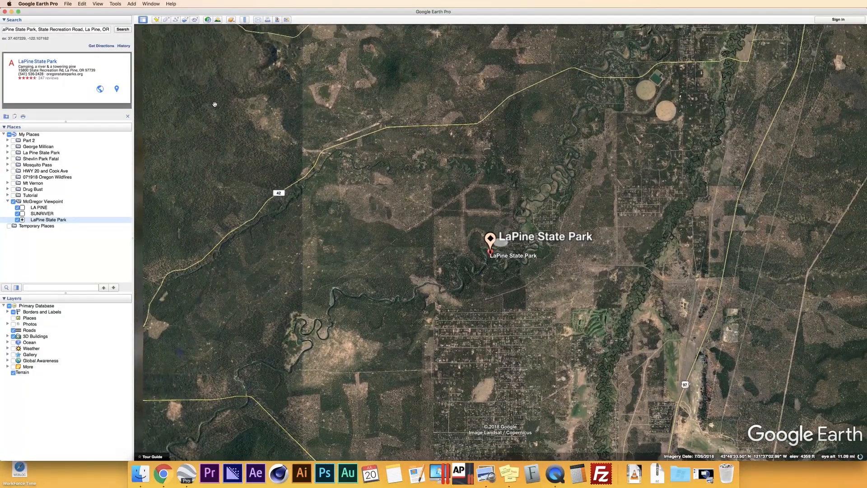
click(128, 116)
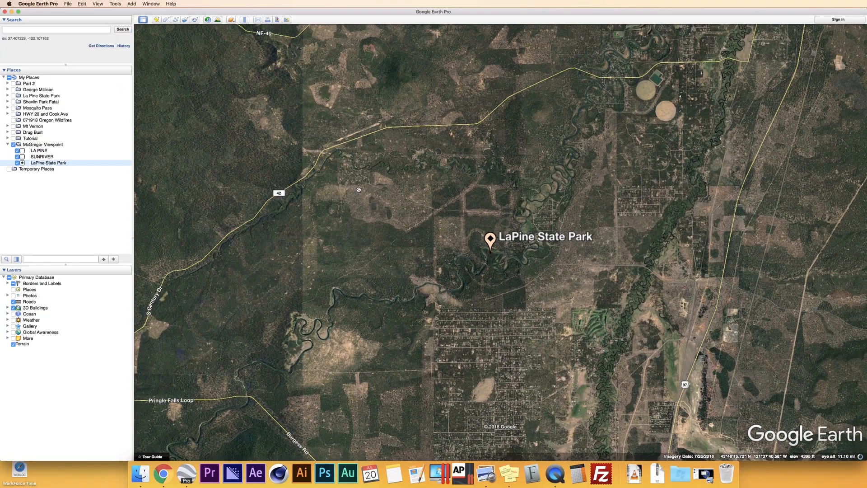
Start an image overlay with 12987_thumbnail-1024.jpg from the Raw Media folder and make it partly transparent
click(185, 20)
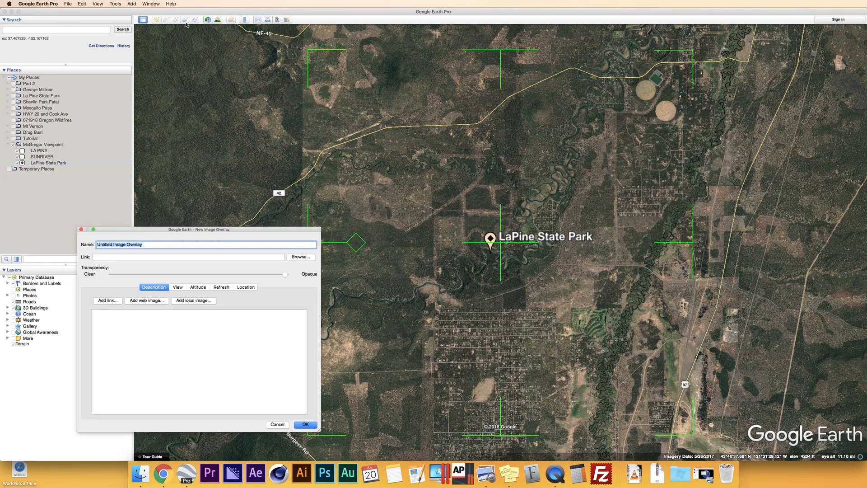
click(310, 258)
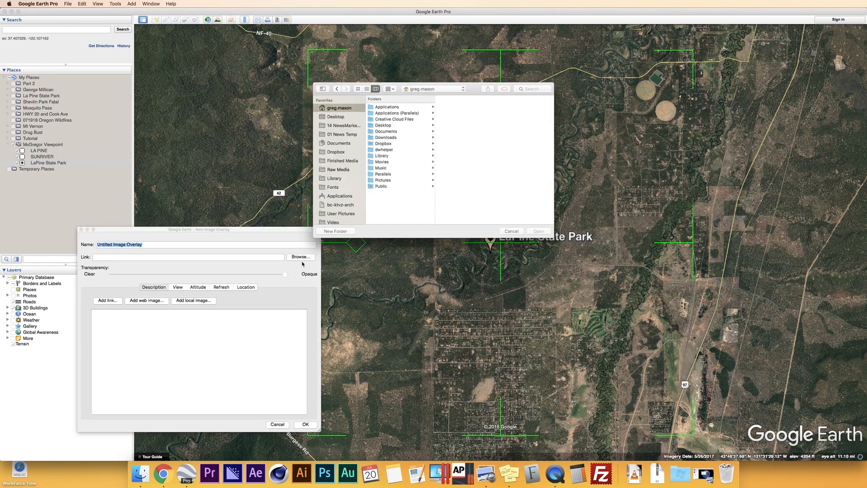
click(338, 169)
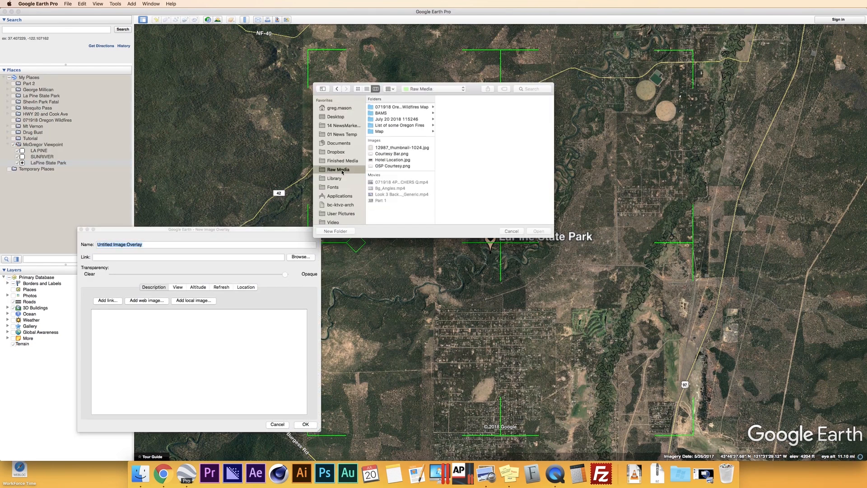
click(402, 148)
click(538, 231)
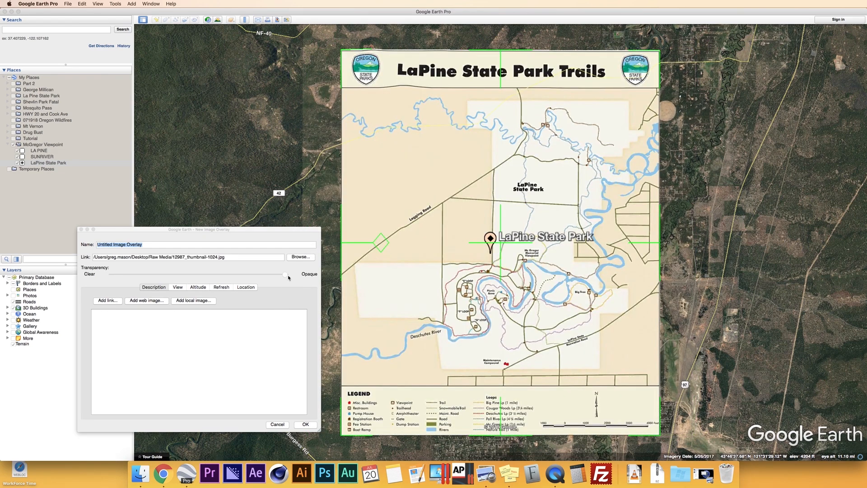
drag(288, 276, 222, 277)
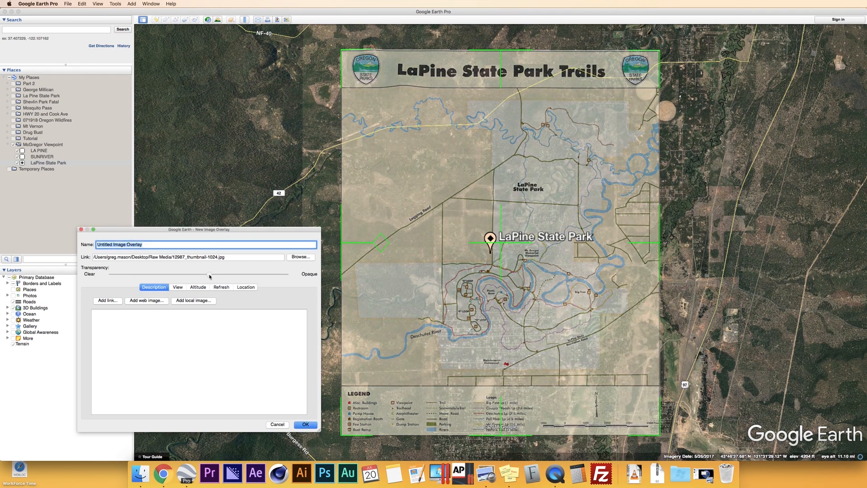
drag(221, 277, 250, 275)
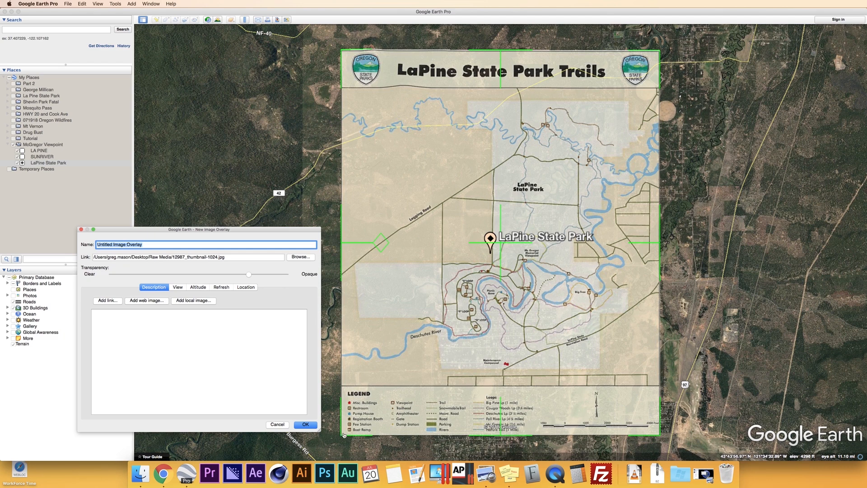
Shrink and reposition the trails map overlay by its corners to roughly match the river and roads around LaPine State Park
drag(341, 436, 353, 376)
drag(659, 51, 621, 95)
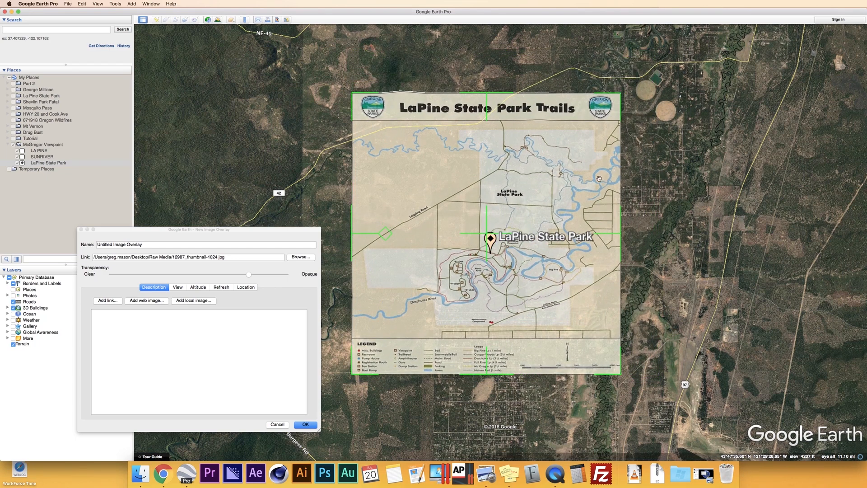
drag(621, 98, 562, 115)
scroll(436, 335, up, 5)
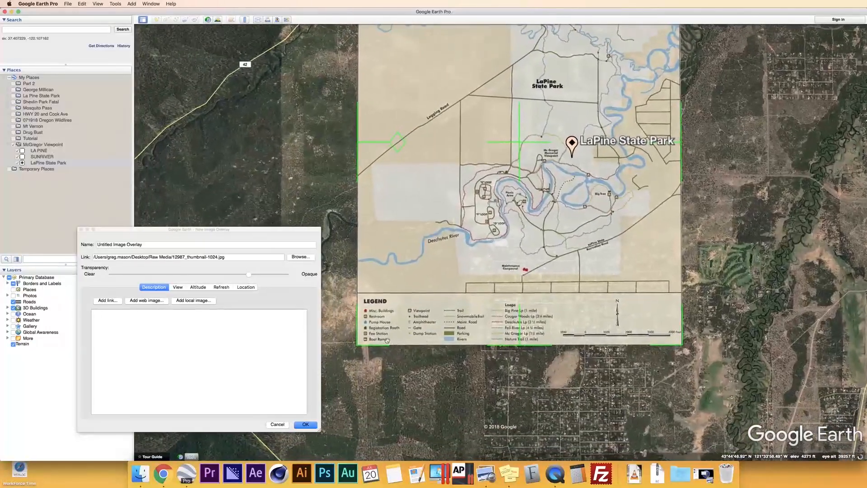
drag(359, 345, 398, 307)
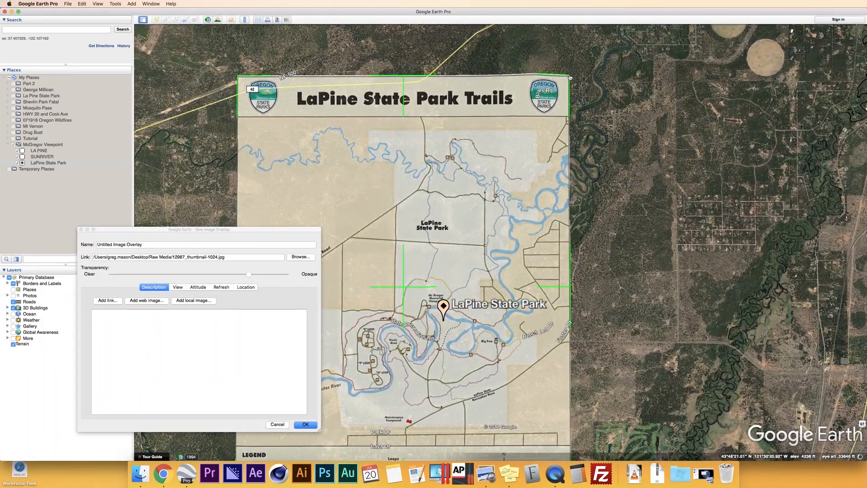
drag(472, 282, 497, 242)
Fine-tune the western corners of the trails map overlay to match the river and roads around LaPine State Park
scroll(497, 241, up, 5)
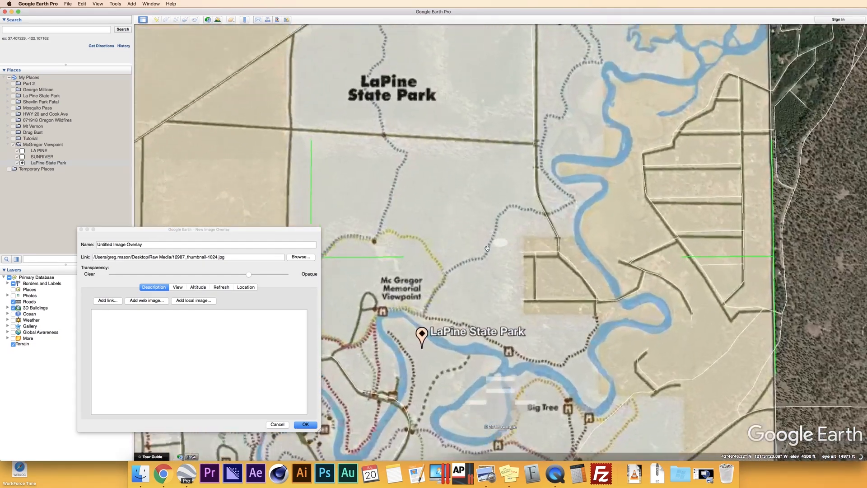
scroll(497, 242, down, 3)
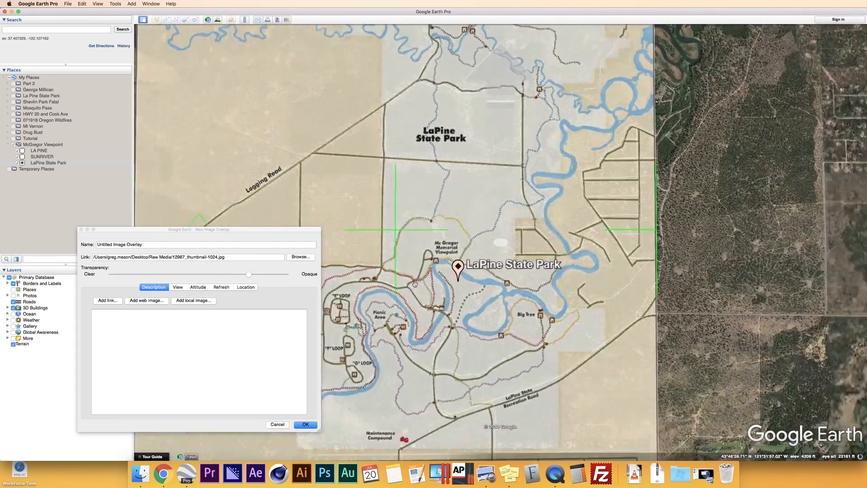
scroll(412, 289, up, 2)
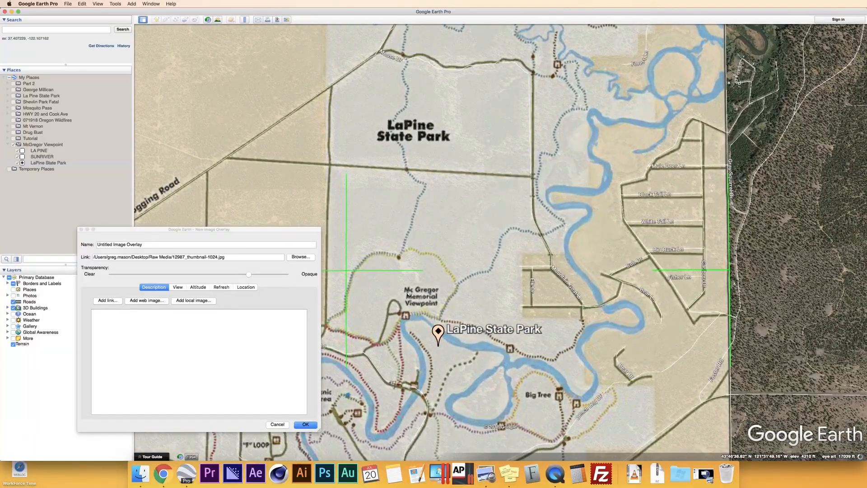
scroll(407, 291, down, 6)
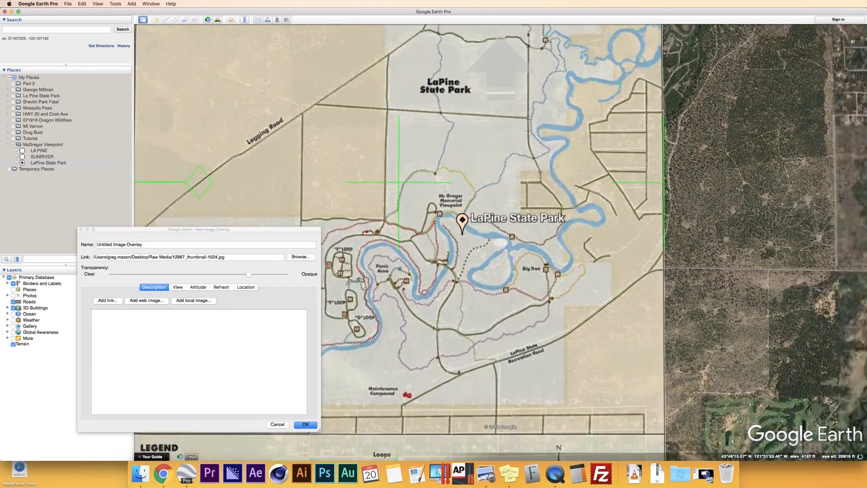
scroll(419, 291, up, 3)
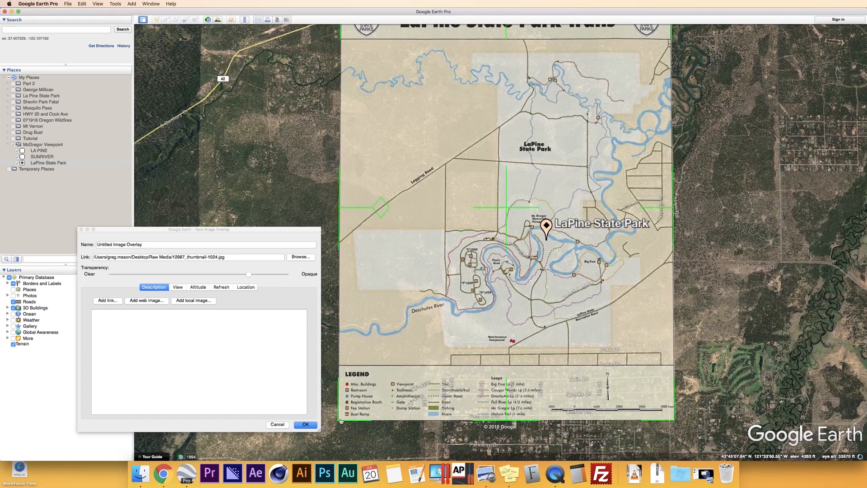
drag(341, 421, 339, 418)
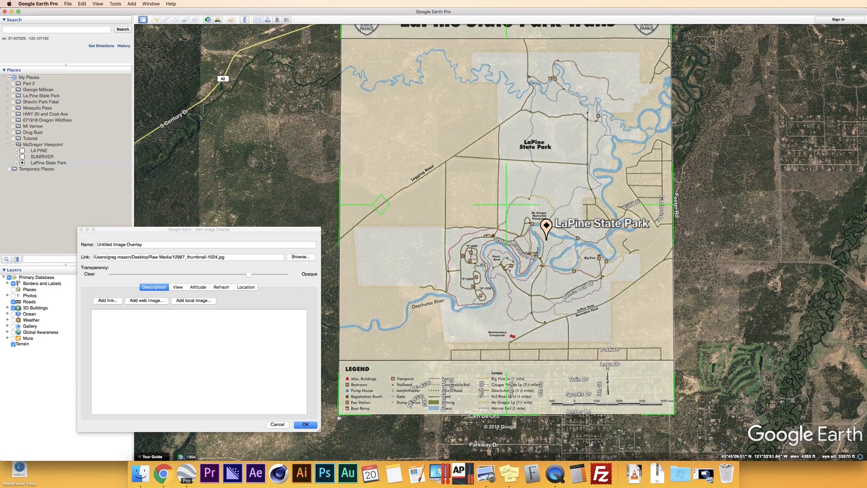
drag(417, 43, 417, 138)
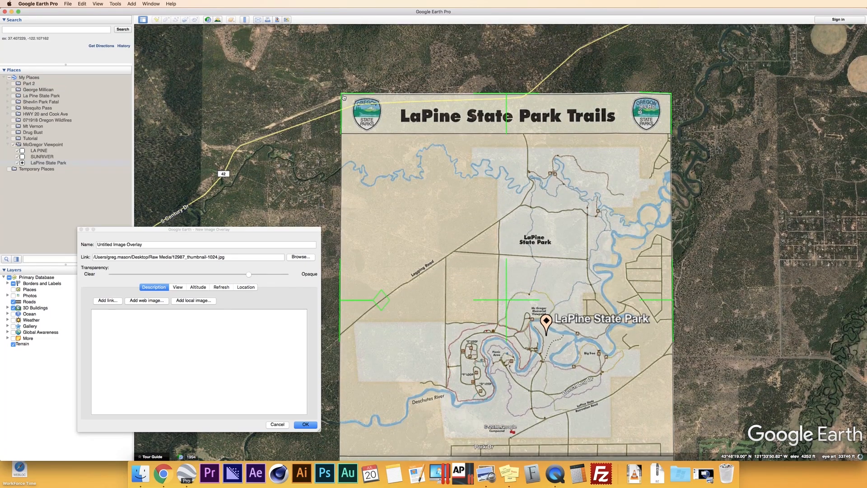
drag(343, 96, 341, 100)
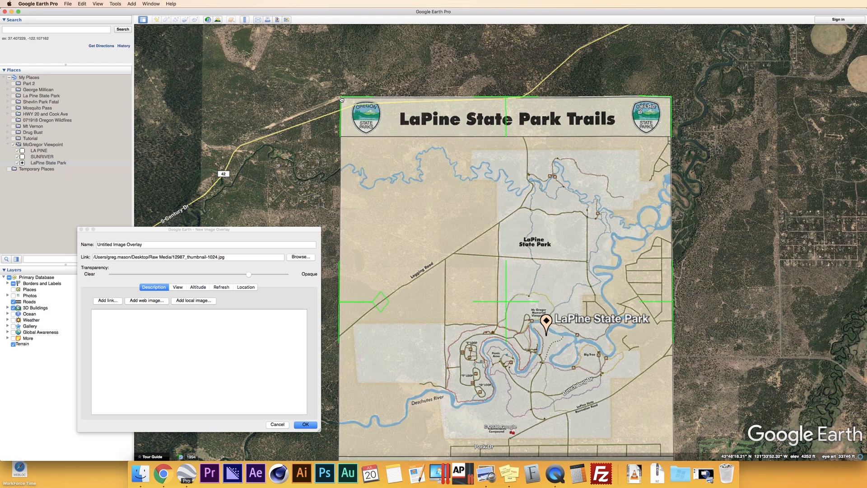
drag(341, 99, 340, 98)
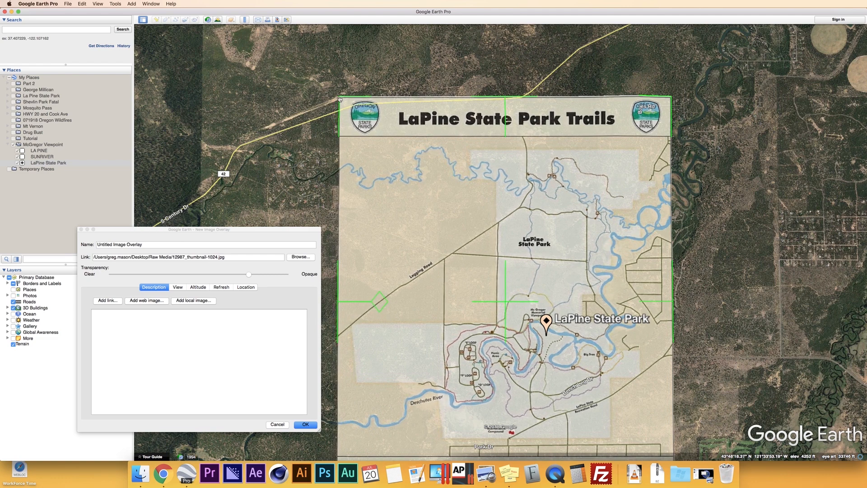
drag(427, 314, 421, 220)
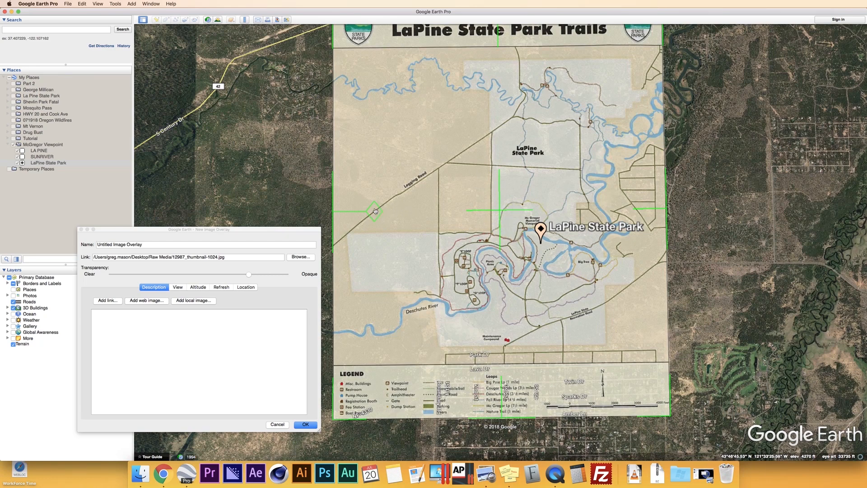
Rotate the trails map overlay slightly and make it about half transparent to check its alignment with the satellite imagery
mouse_move(381, 214)
mouse_down()
mouse_move(383, 204)
mouse_move(383, 214)
mouse_up()
drag(346, 384, 385, 383)
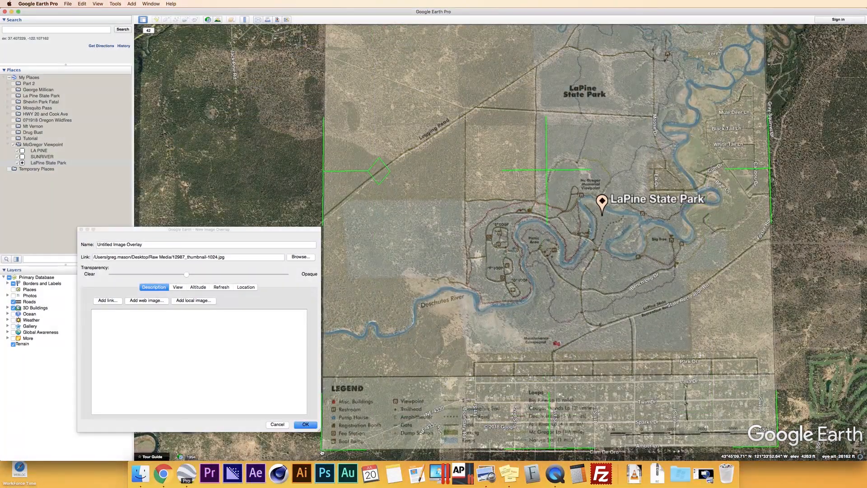
drag(631, 173, 590, 232)
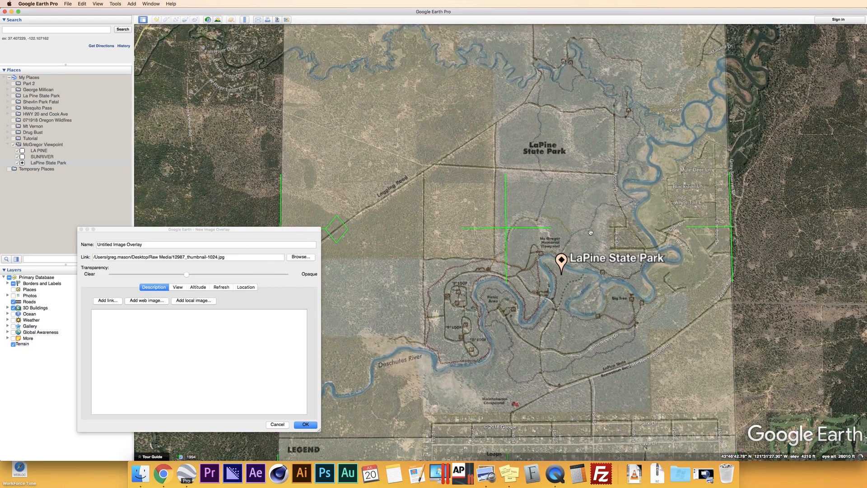
key(Left)
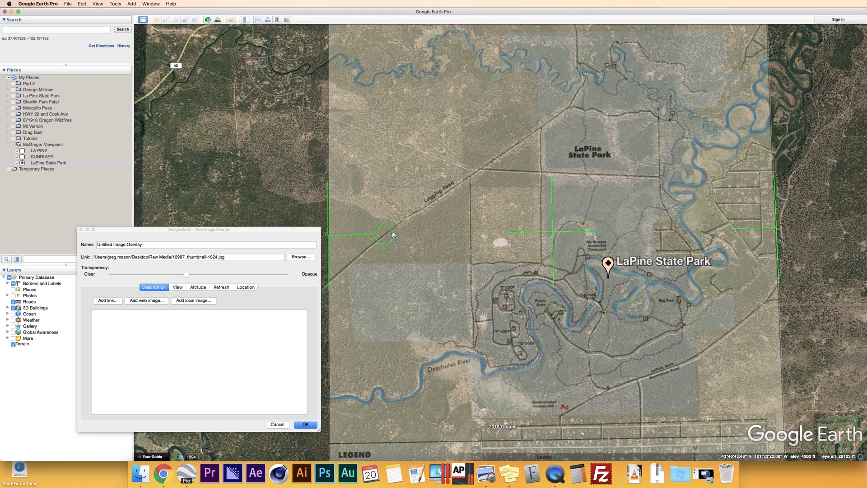
scroll(394, 237, down, 2)
scroll(393, 235, down, 3)
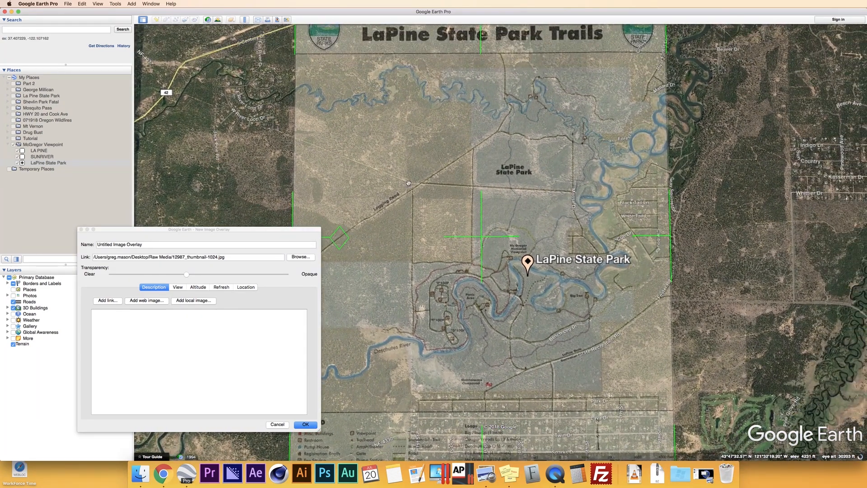
Make the overlay nearly opaque, name it LaPine State Park Overlay and save it
drag(186, 275, 255, 276)
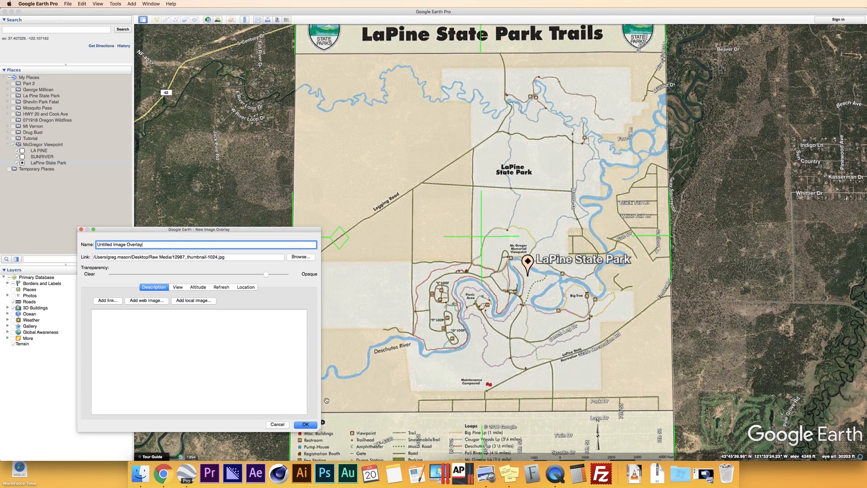
key(super+a)
text(La)
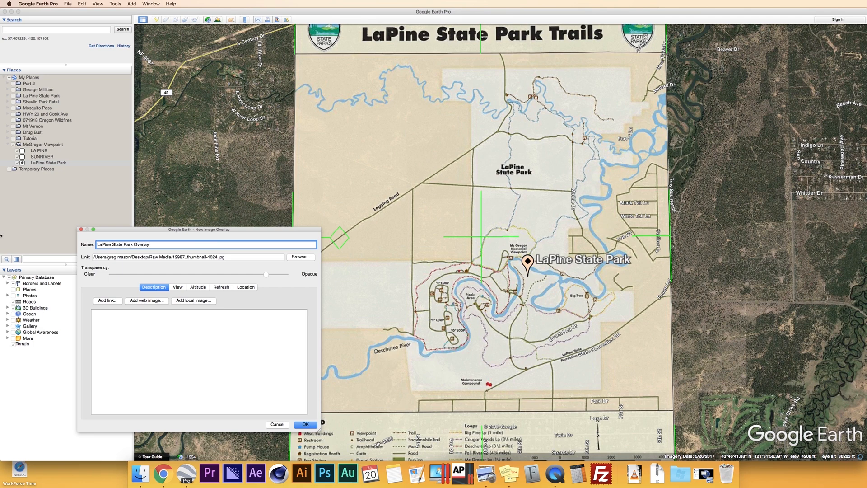
key(Return)
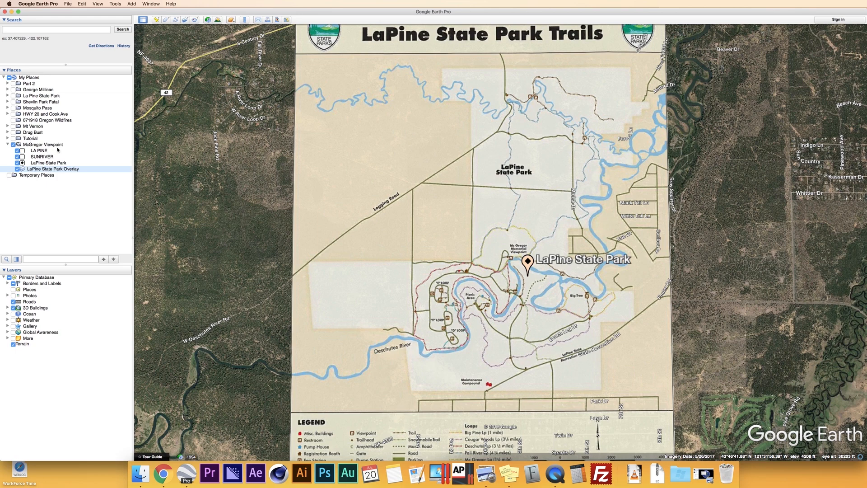
Start a new polygon and trace the park boundary from its northeast corner westward and down to the western section
click(167, 21)
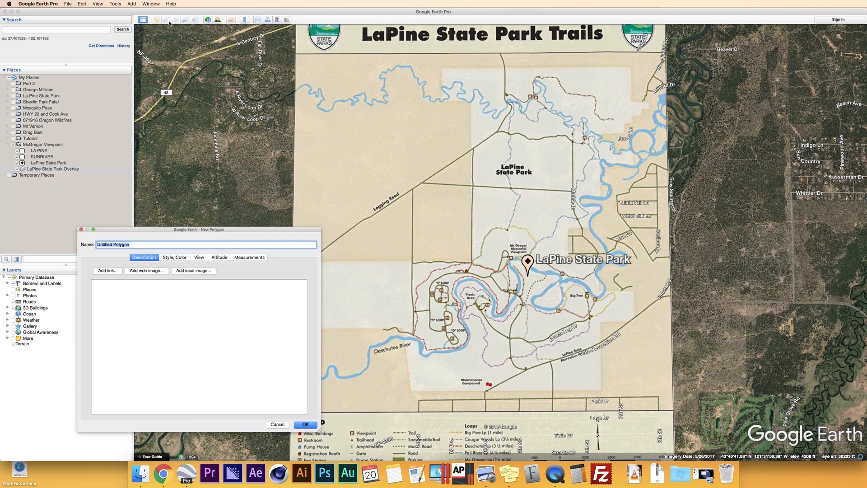
click(630, 67)
click(441, 69)
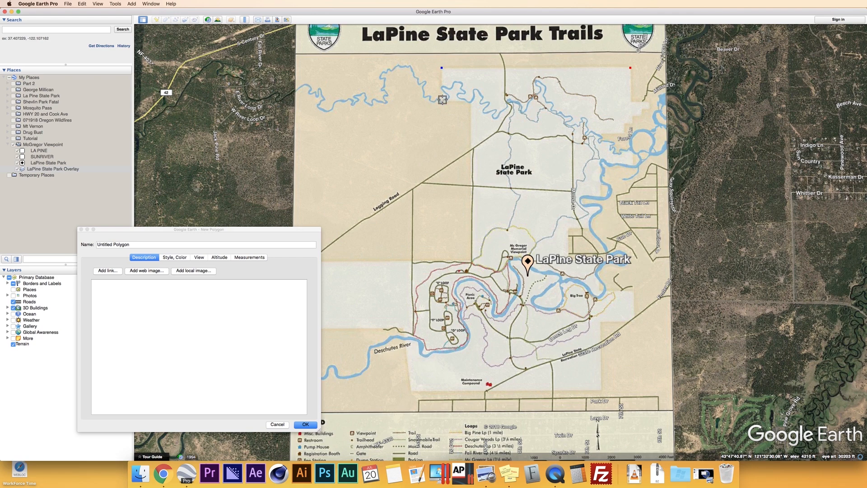
click(442, 102)
click(471, 102)
key(Left)
click(388, 277)
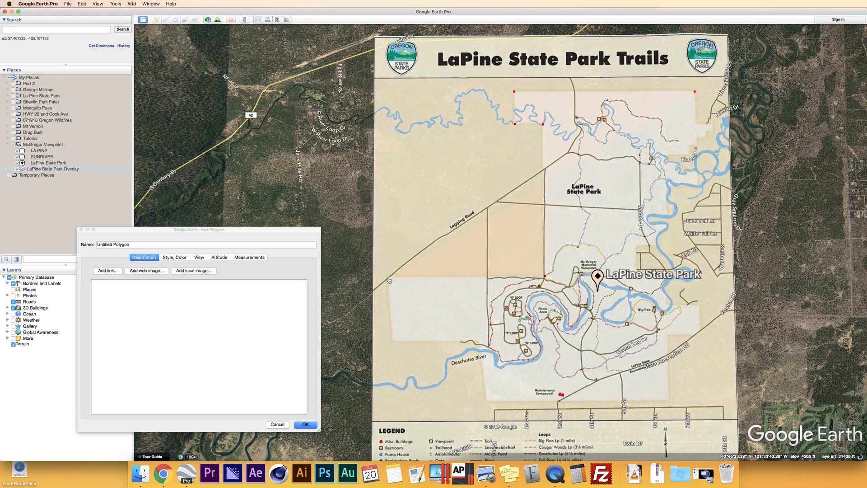
Complete the polygon along the park's southern and eastern boundaries, following the river bends, and check the full outline
scroll(502, 258, up, 10)
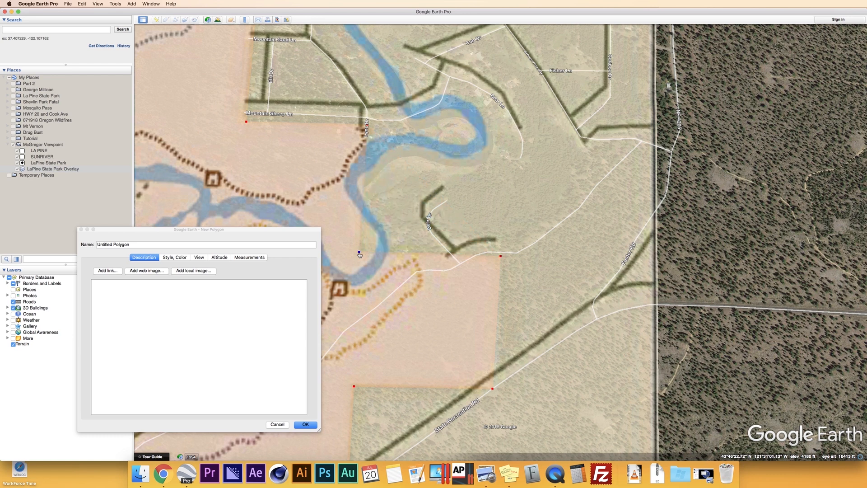
scroll(359, 254, down, 5)
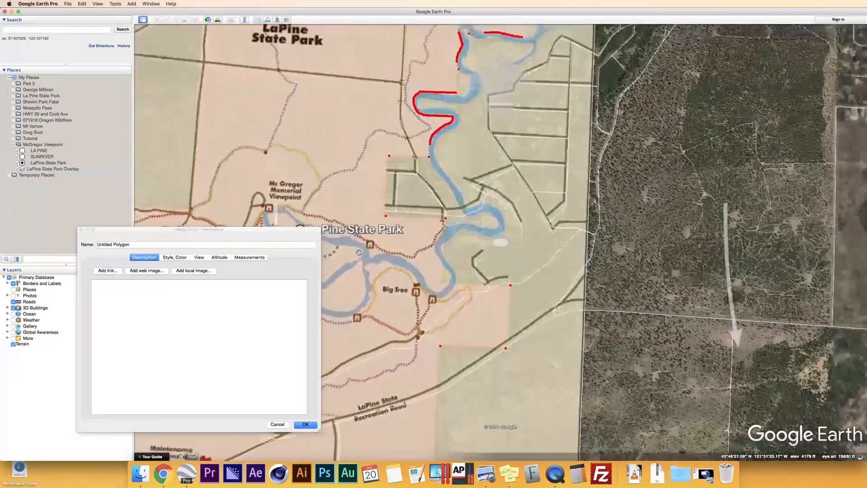
key(Up)
key(Left)
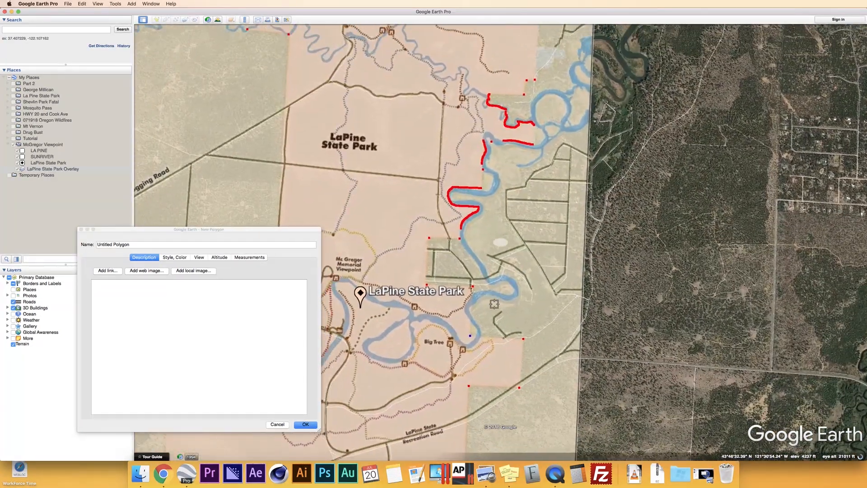
key(Down)
key(Left)
scroll(490, 298, down, 1)
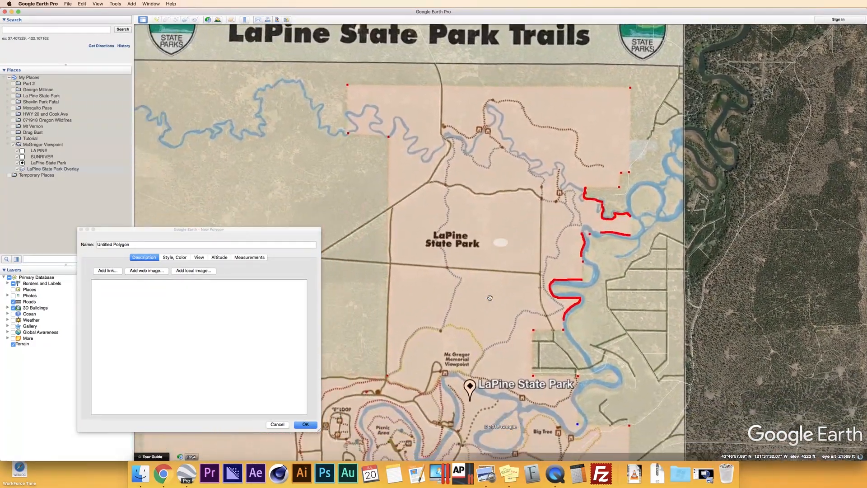
scroll(490, 297, down, 2)
key(Up)
key(shift+Down)
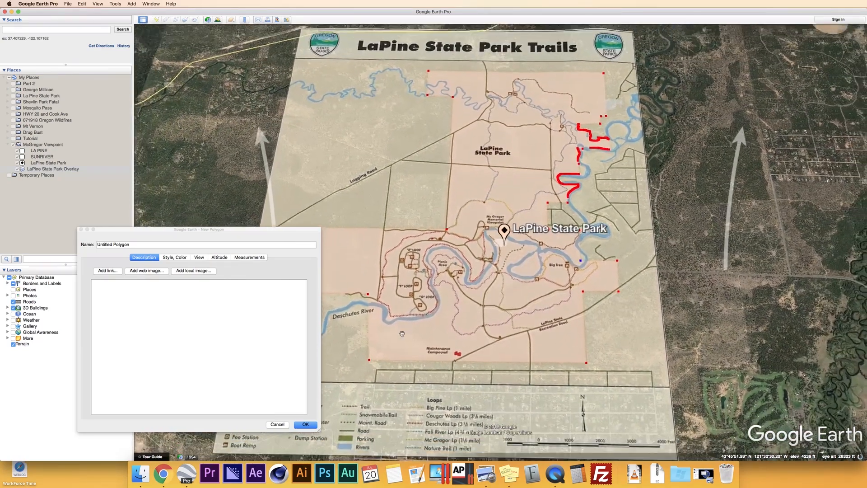
Set the polygon's line colour and area colour to green
click(180, 258)
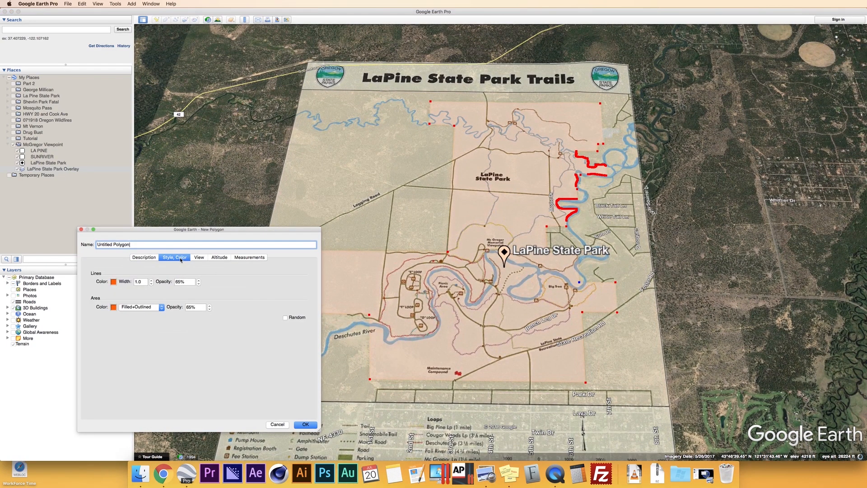
click(114, 281)
click(271, 297)
click(293, 308)
click(113, 307)
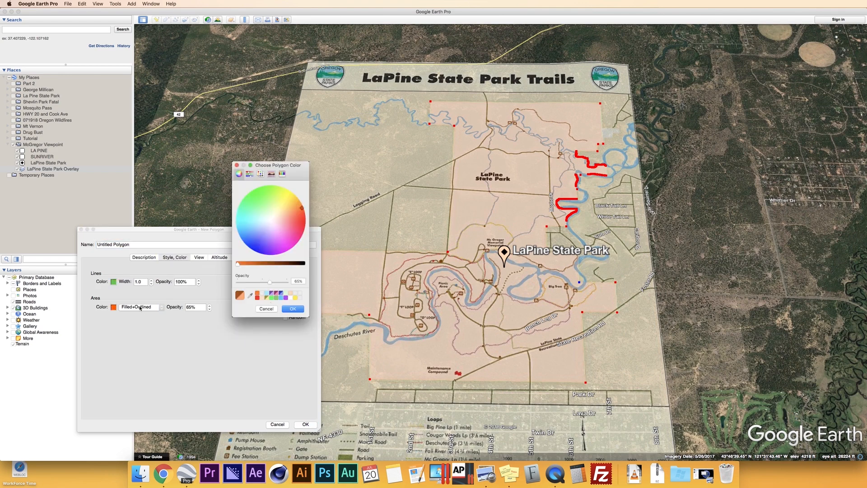
click(276, 297)
click(292, 308)
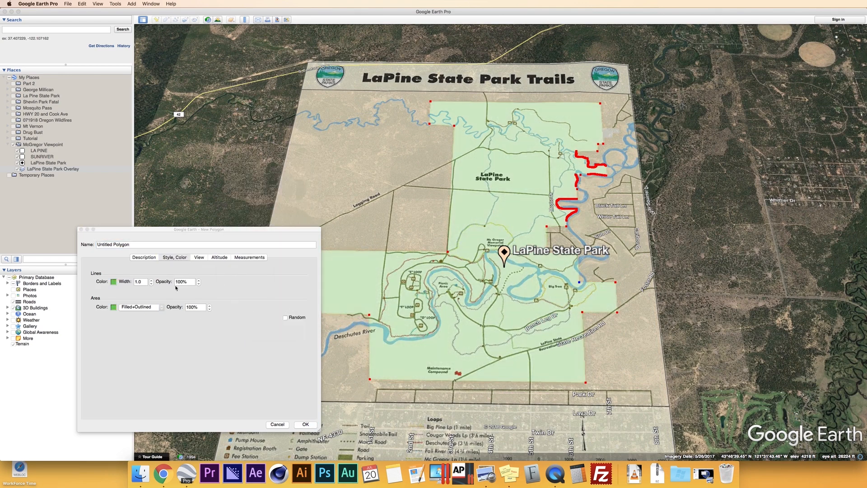
Set the polygon's line opacity and area opacity to 65%
click(189, 281)
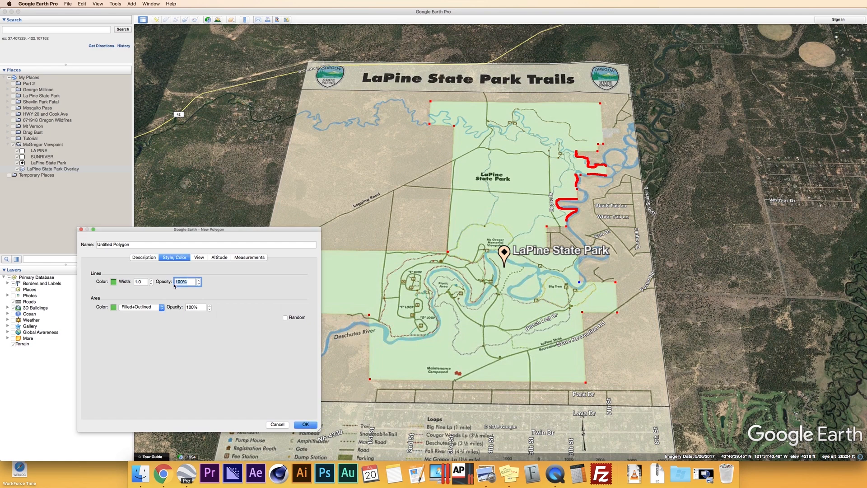
click(201, 307)
text(65)
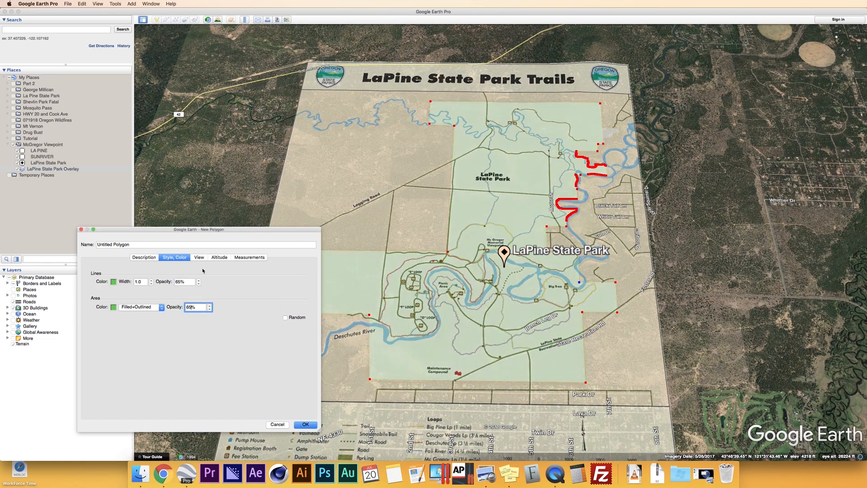
Raise the polygon to about 23 m relative to ground and extend its sides to the ground
click(219, 257)
click(246, 275)
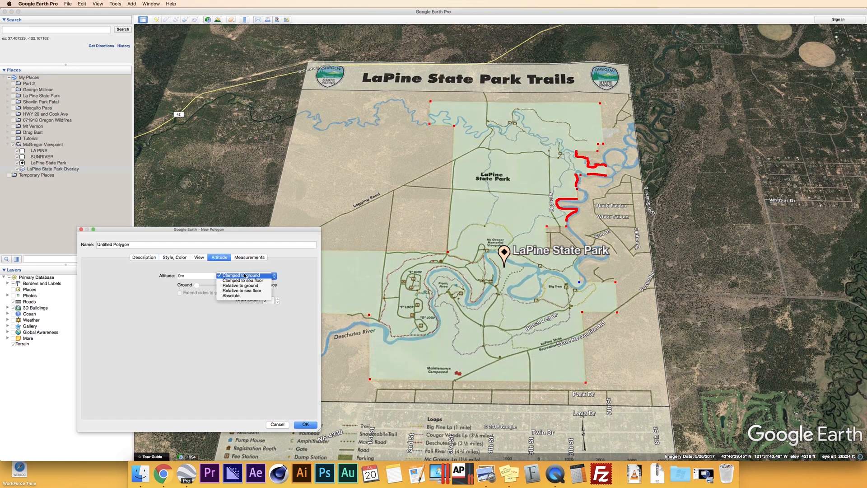
click(239, 282)
drag(196, 286, 202, 286)
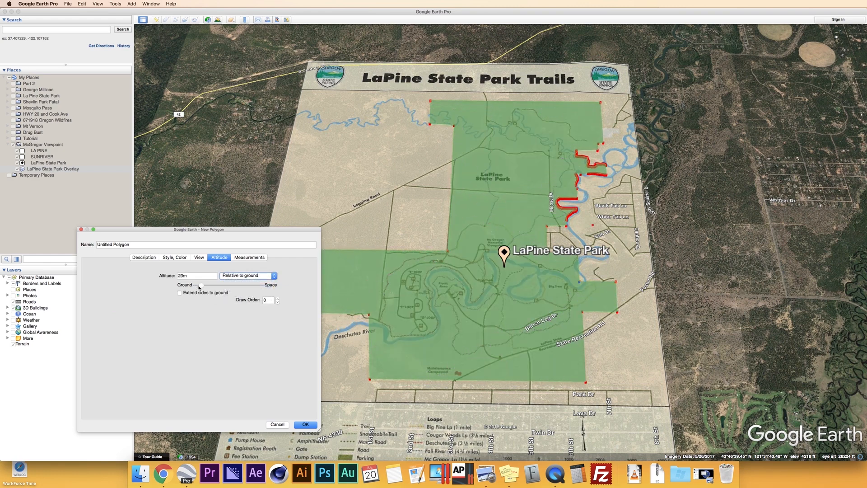
click(180, 293)
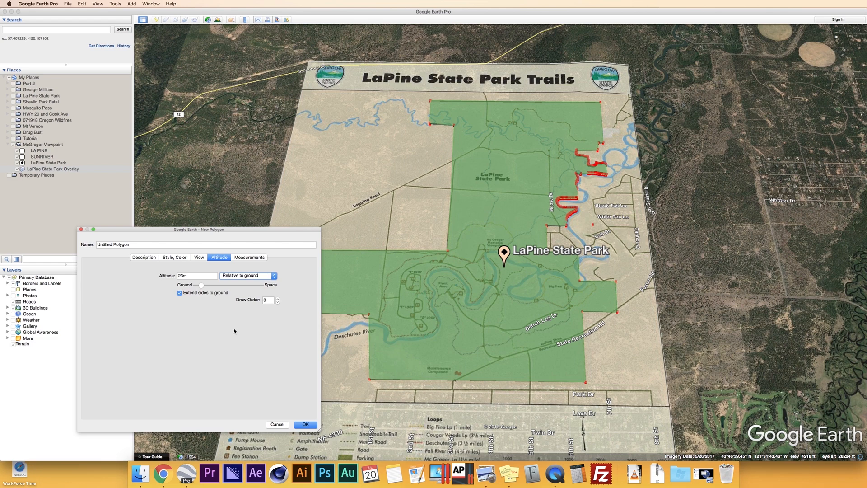
Save the polygon and hide the LaPine State Park Overlay so only the green park area remains over the imagery
click(306, 425)
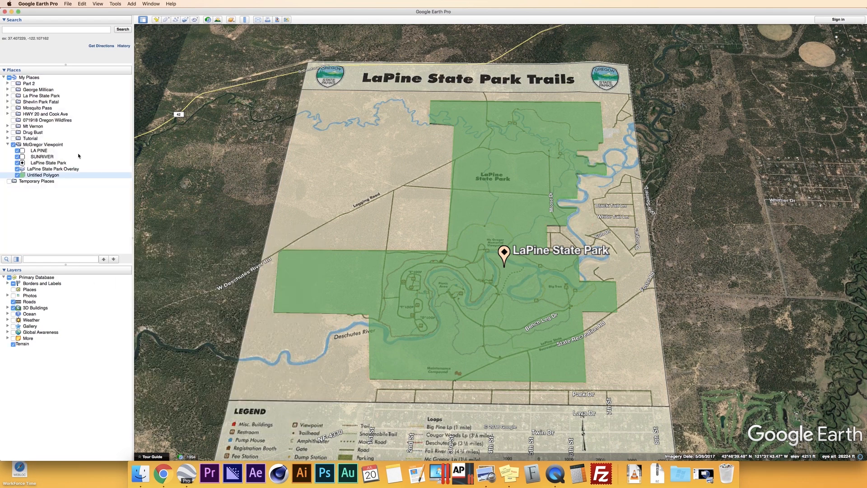
click(17, 170)
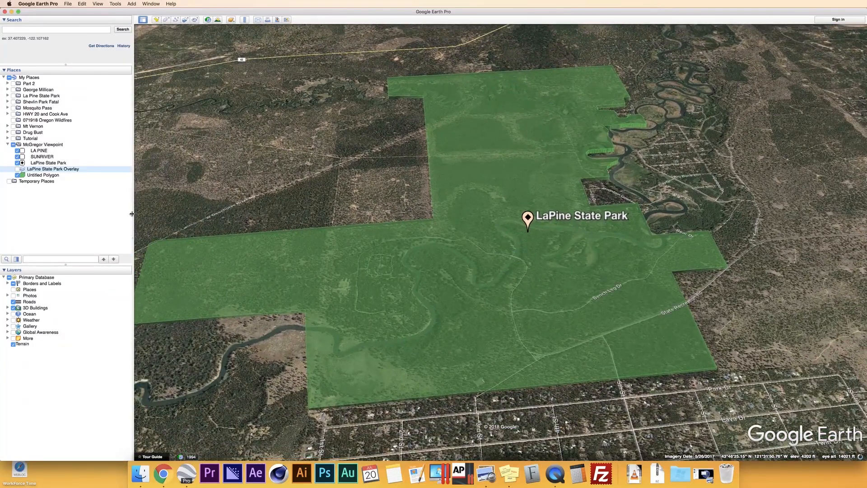
Show the LaPine State Park Overlay again and examine the trails map around the LaPine State Park placemark
click(53, 164)
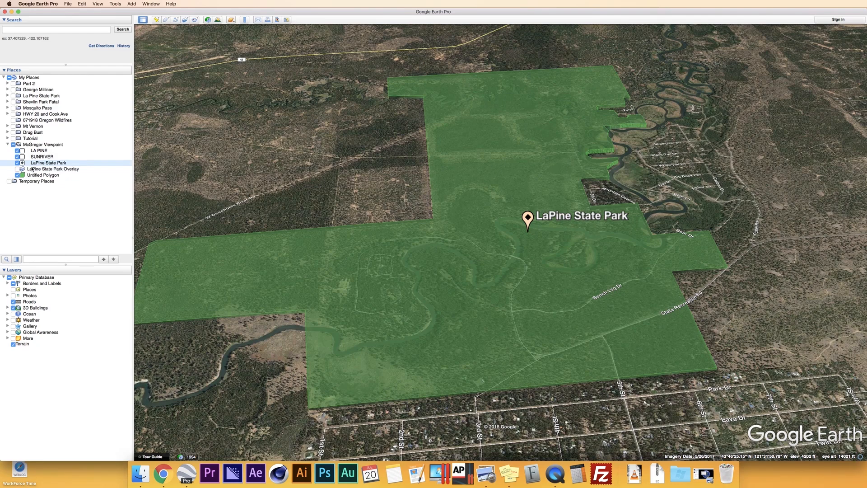
click(18, 169)
right_drag(500, 221, 500, 308)
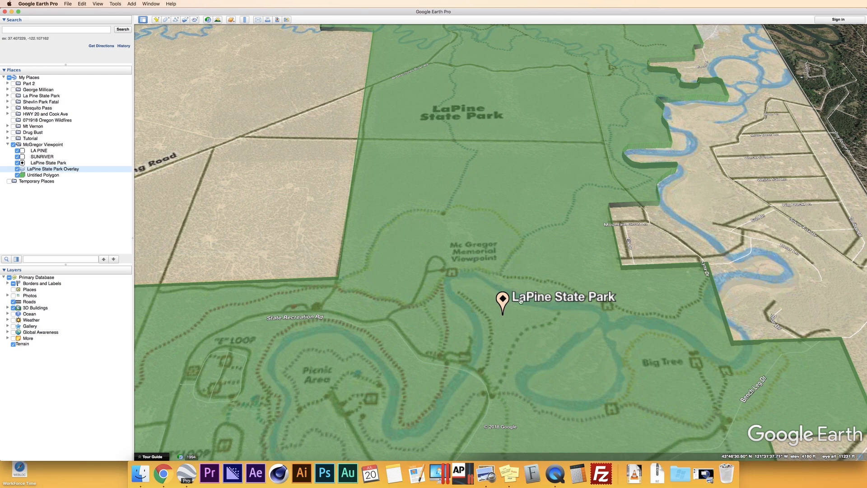
double_click(33, 164)
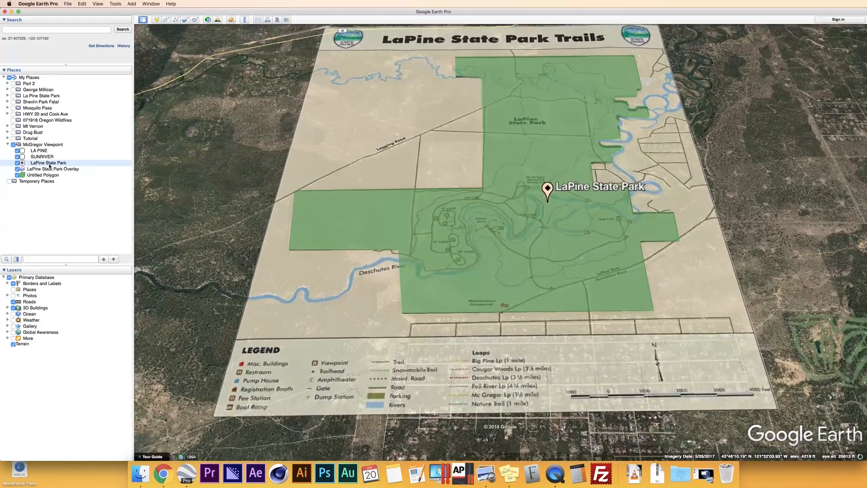
Move the LaPine State Park placemark southwest to the middle of the park, remove its icon and save it
right_click(50, 163)
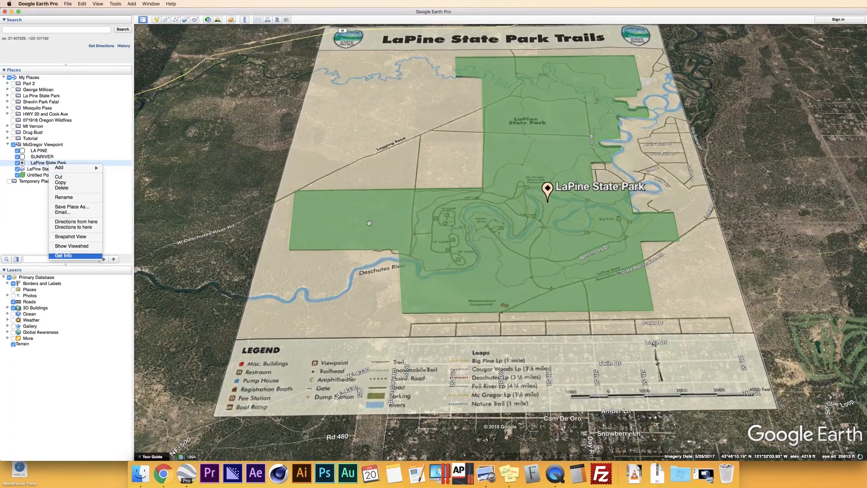
click(63, 256)
click(466, 263)
drag(467, 263, 466, 262)
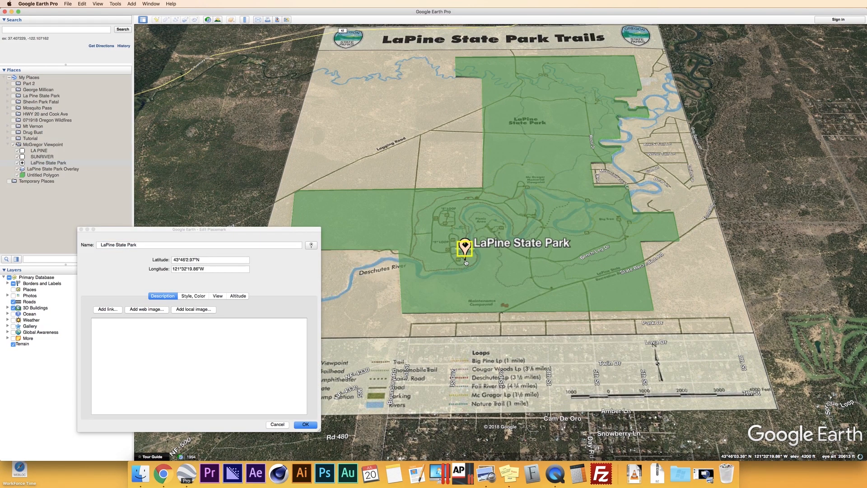
click(311, 244)
click(205, 430)
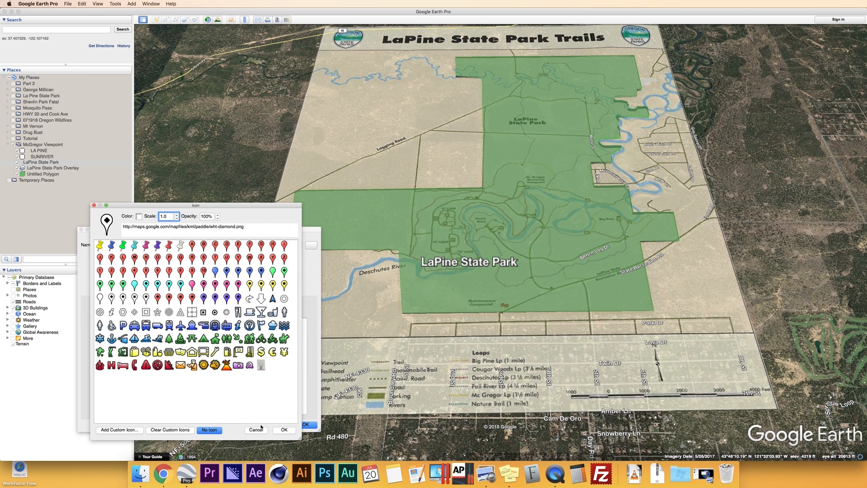
click(180, 325)
drag(464, 258, 505, 233)
click(209, 431)
click(284, 430)
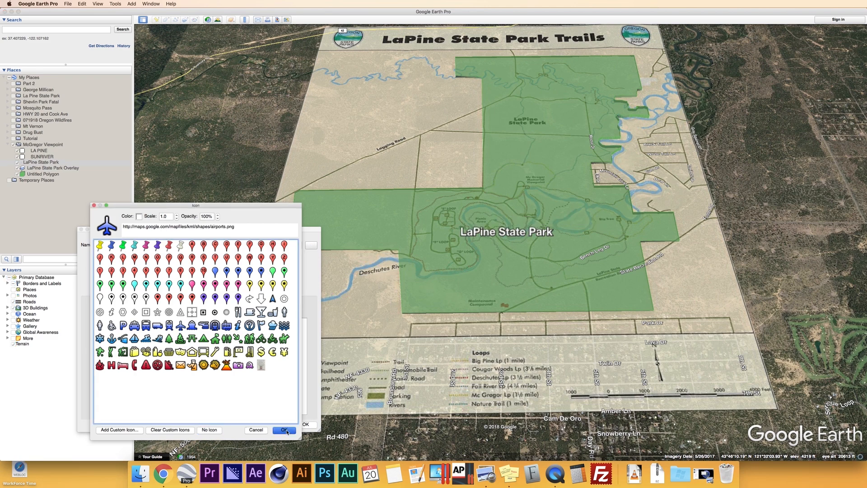
click(310, 427)
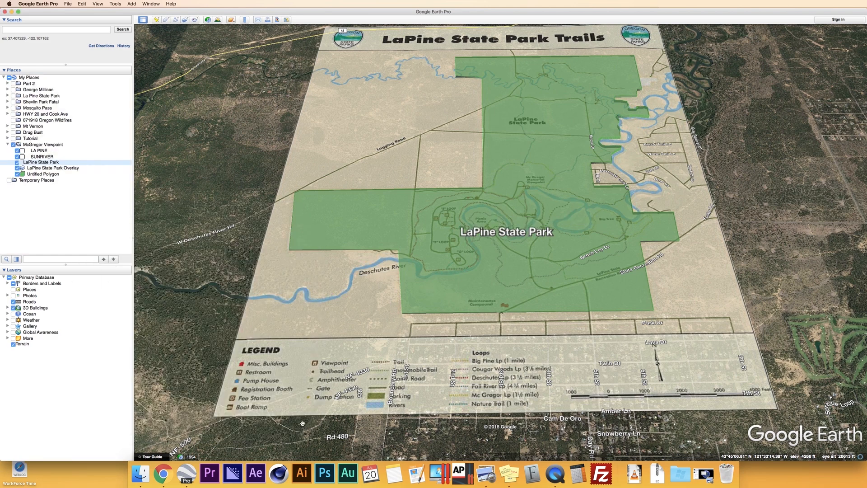
Fade the LaPine State Park Overlay to clear and back to compare McGregor Memorial Viewpoint with the imagery, and hide the overlay
scroll(556, 230, up, 5)
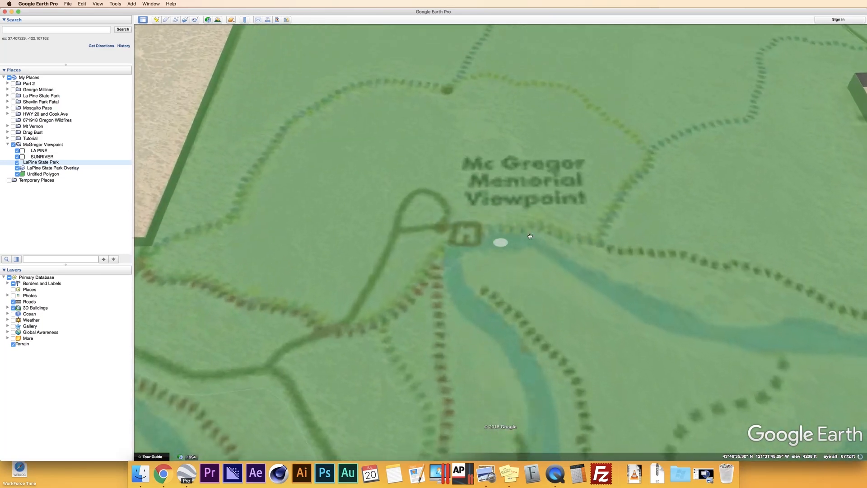
click(47, 169)
right_click(45, 170)
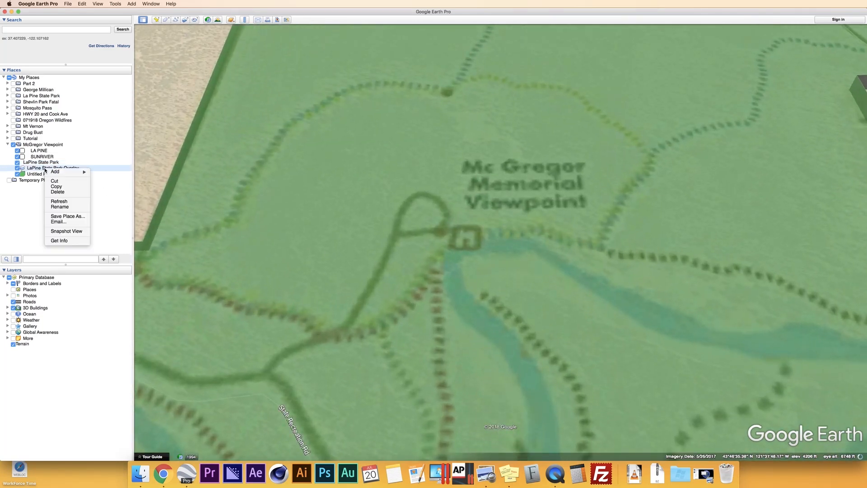
click(75, 244)
drag(238, 275, 89, 273)
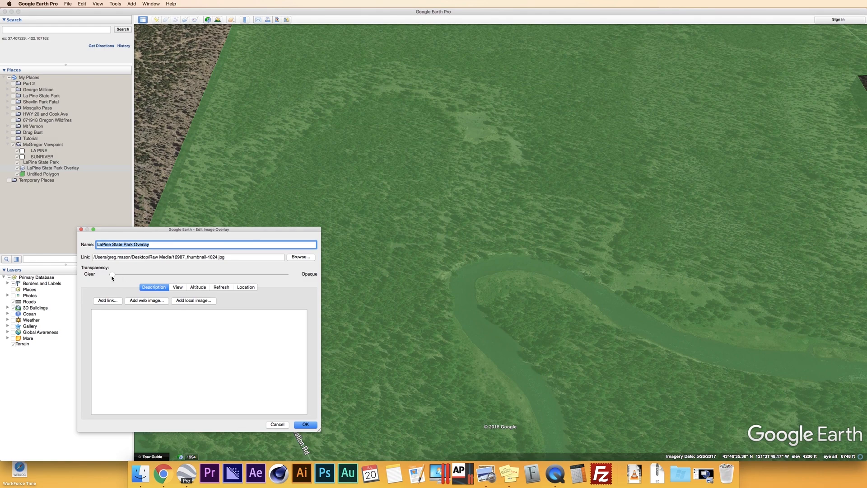
drag(114, 276, 230, 274)
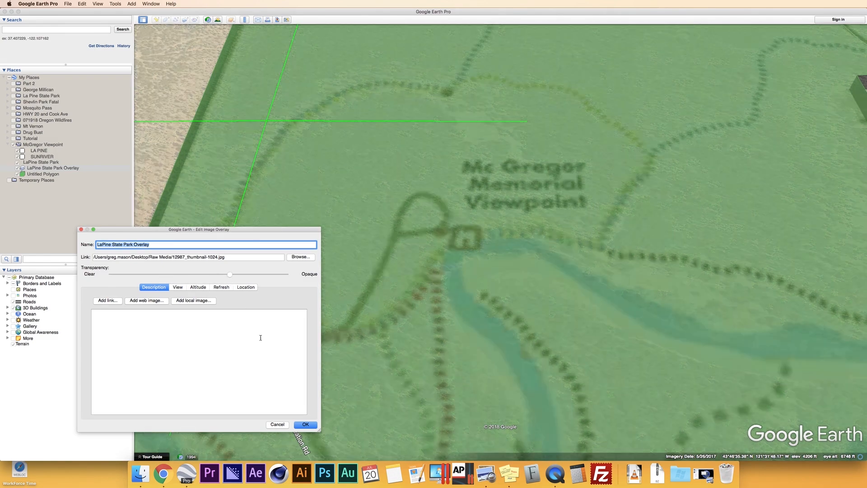
click(305, 425)
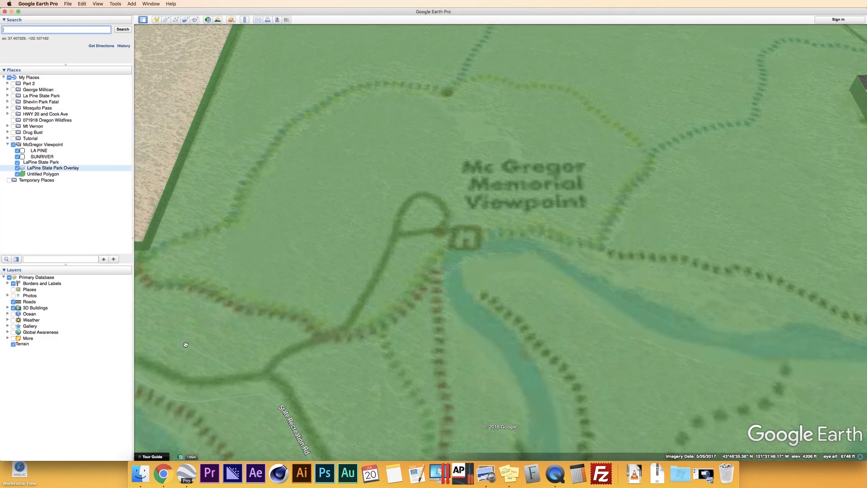
click(17, 168)
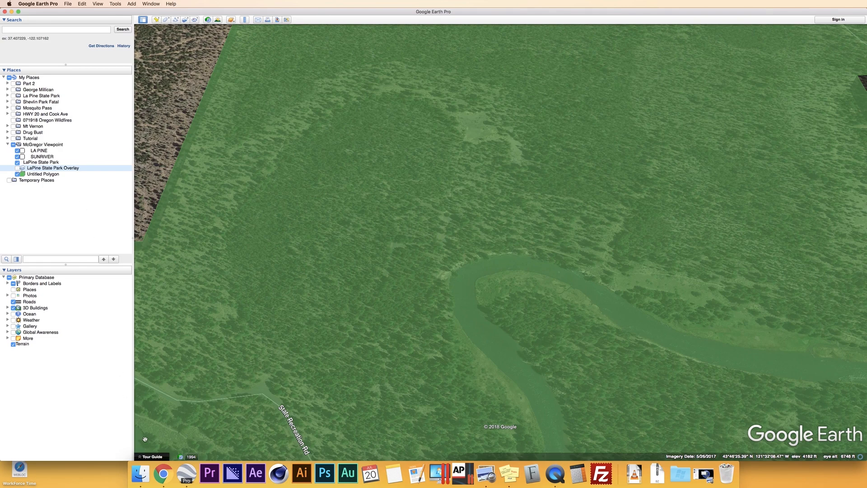
Switch to Chrome, search Google Images for "mc gregor memorial viewpoint", examine the viewpoint sign photo and return to Google Earth Pro
click(163, 472)
scroll(365, 106, up, 3)
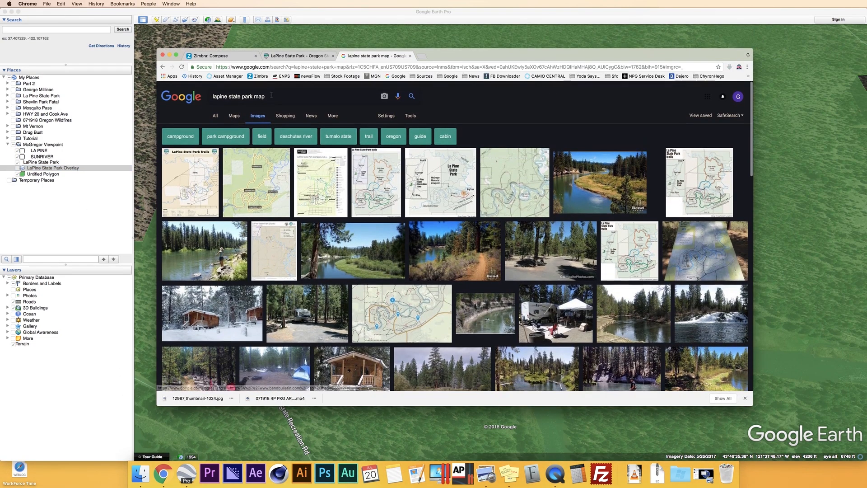
text(mc)
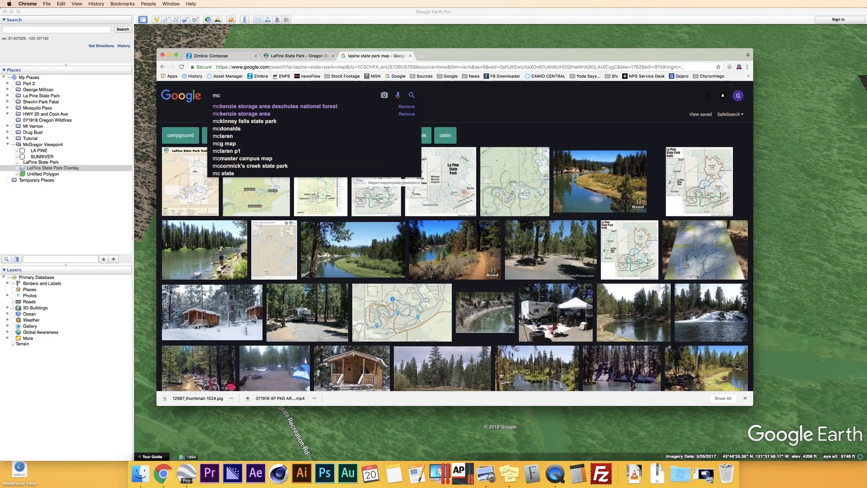
text( gregor meo)
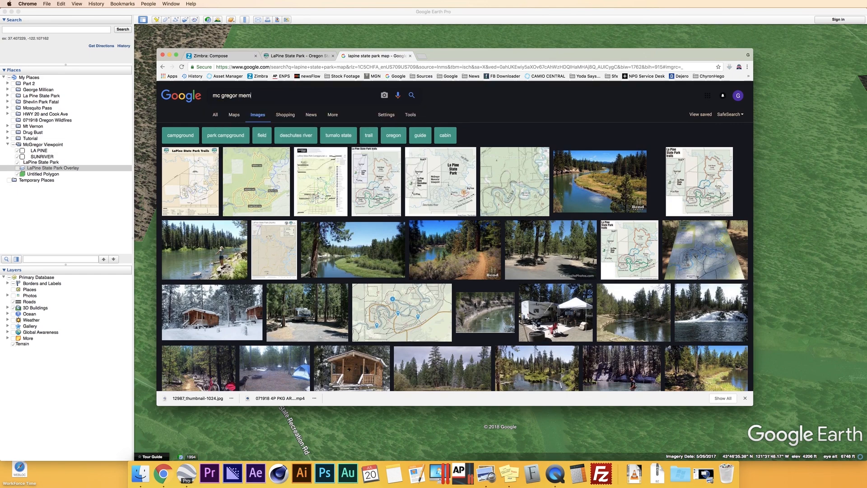
text(orial viewpoint)
key(Return)
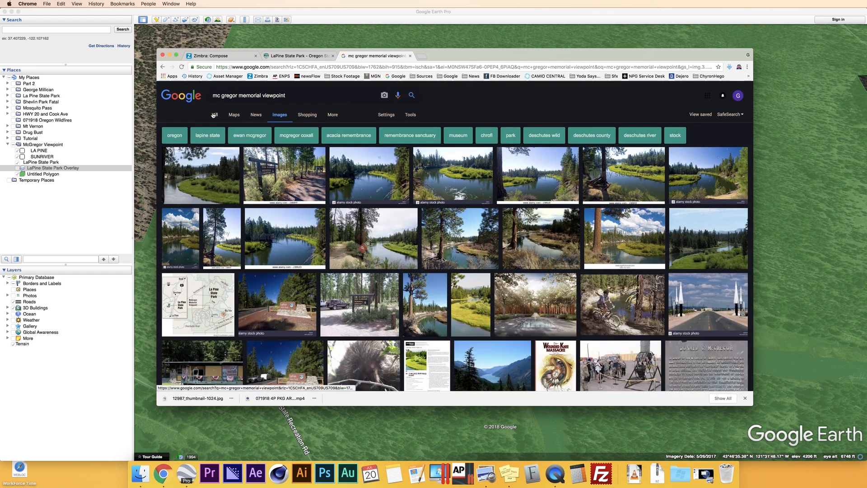
click(280, 169)
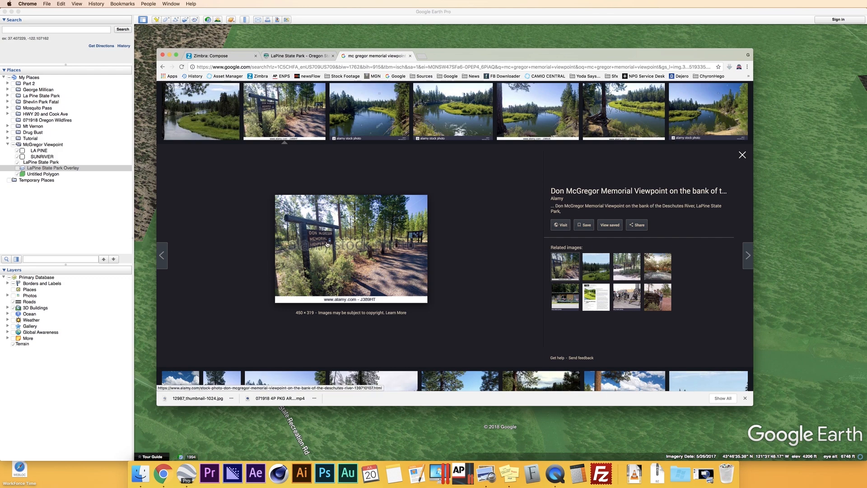
click(299, 55)
click(457, 17)
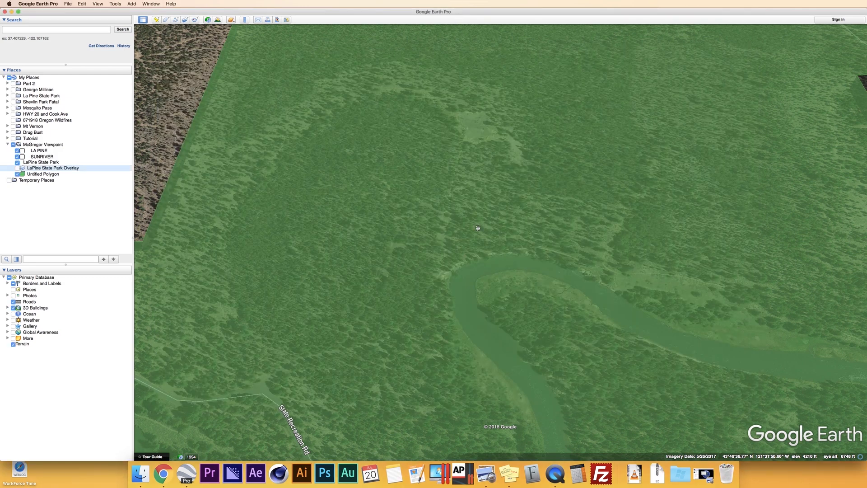
Add a new placemark with the white diamond paddle icon, coloured green and scaled to 2.0
click(155, 20)
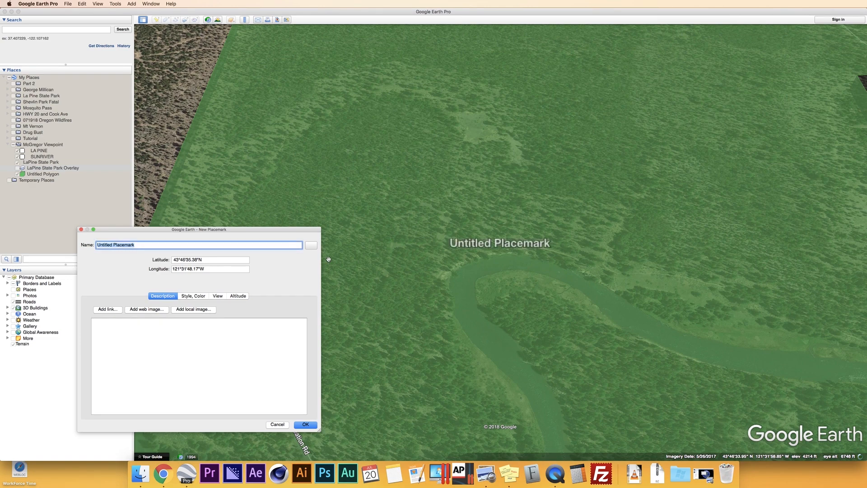
click(311, 245)
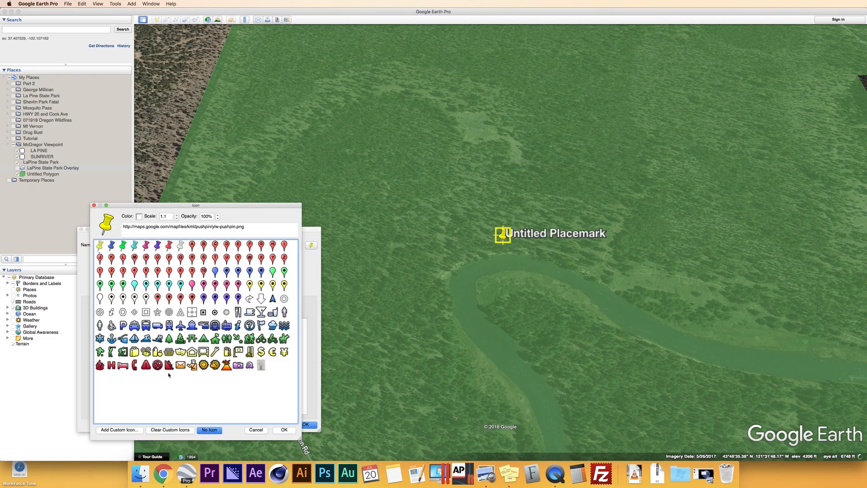
click(112, 299)
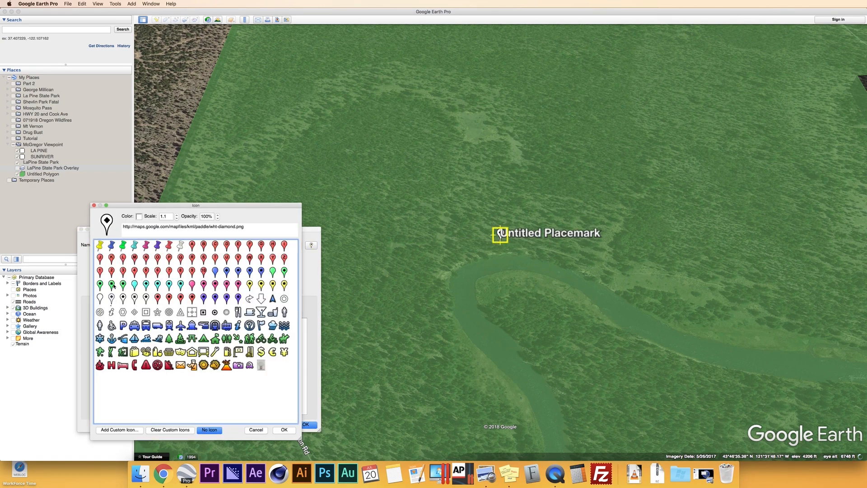
click(139, 216)
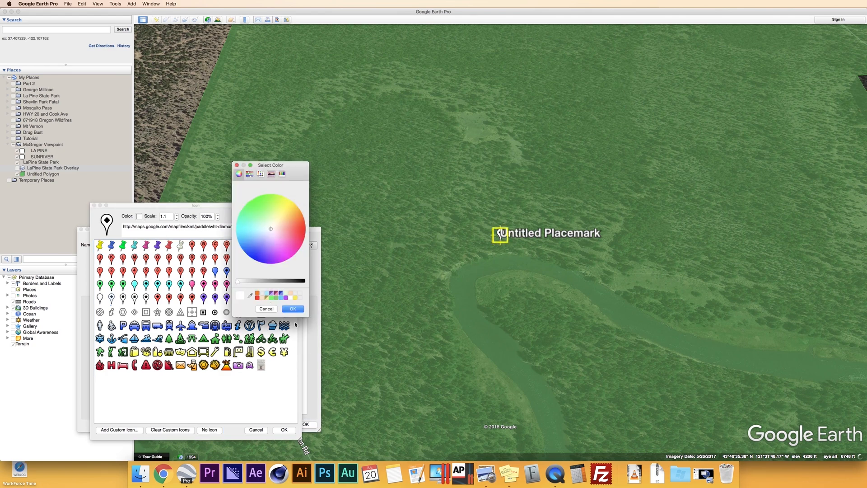
click(278, 298)
click(292, 308)
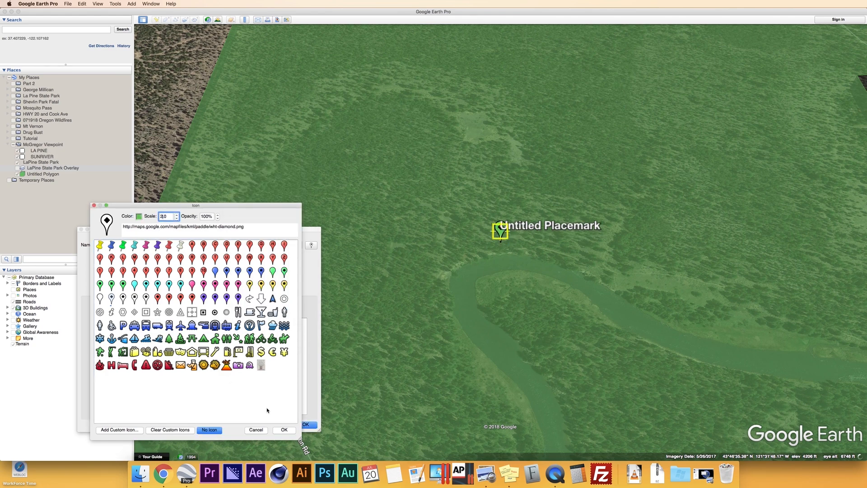
click(285, 430)
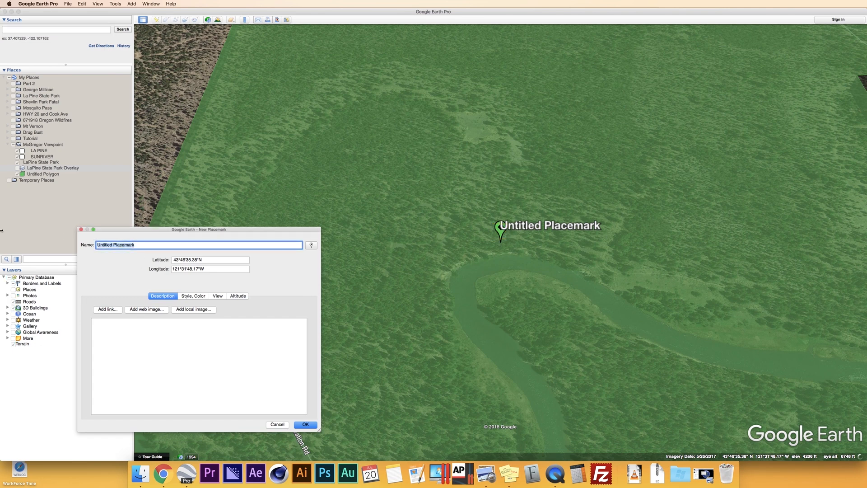
Name the placemark "McGregor Memorial Viewpoint", place it on the north bank just east of the river bend, and save it
key(BackSpace)
text(Mc)
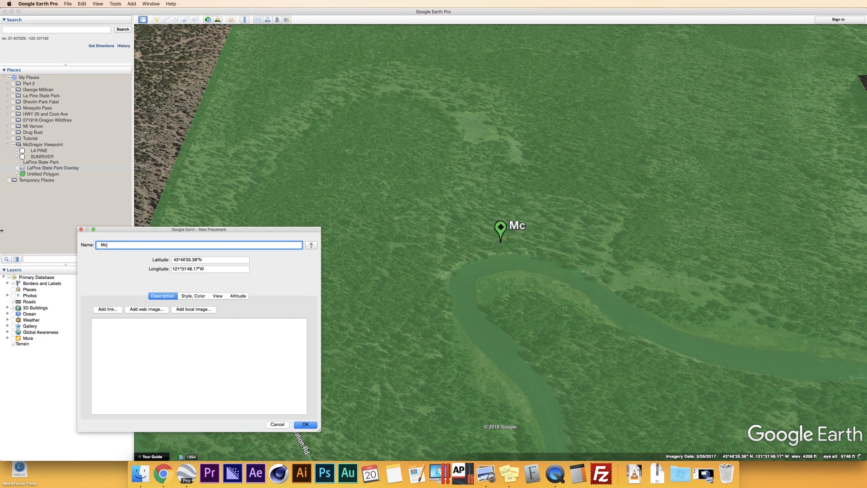
text(Gregor Memorial Viewpoint)
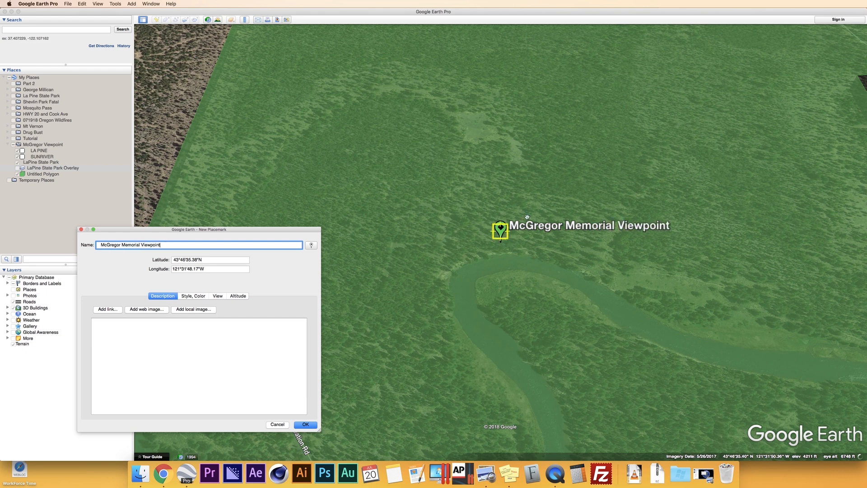
drag(501, 232, 594, 272)
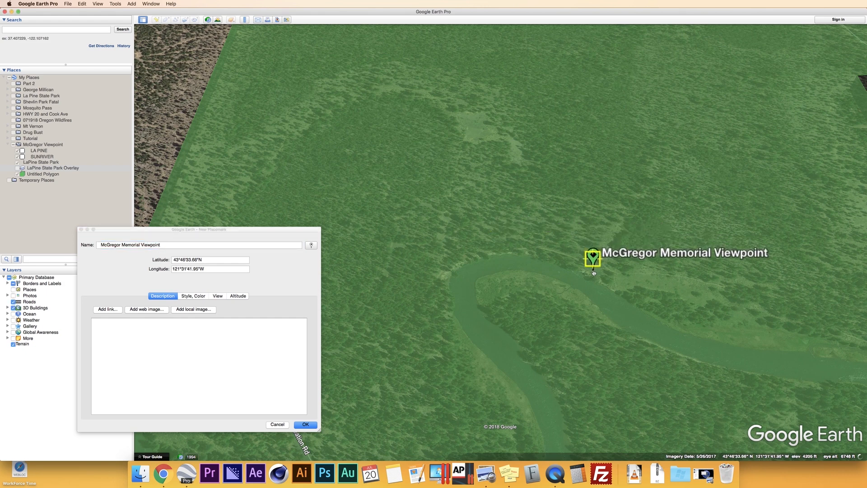
click(310, 422)
Add a new placemark beside the river just east of the park and give it the water waves icon
scroll(312, 418, down, 5)
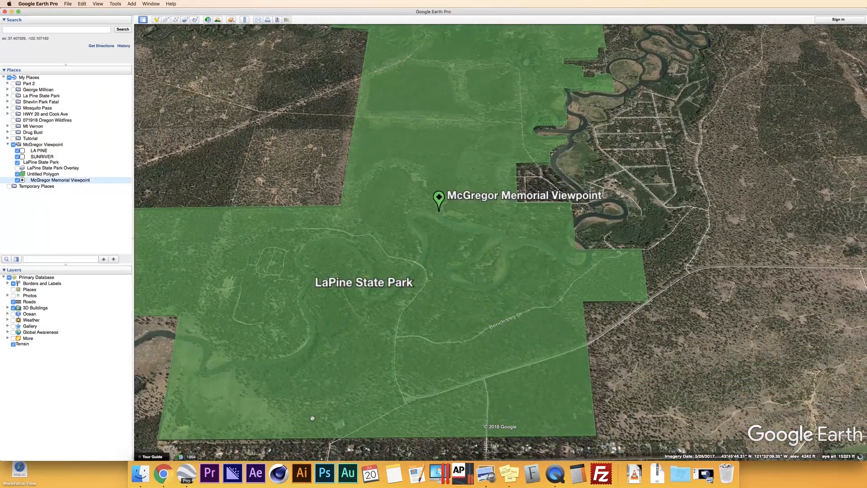
scroll(312, 418, up, 1)
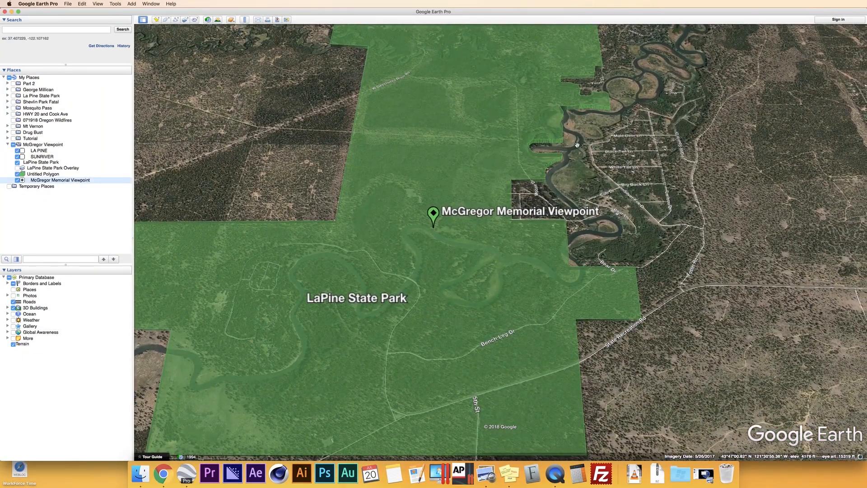
key(Up)
key(Right)
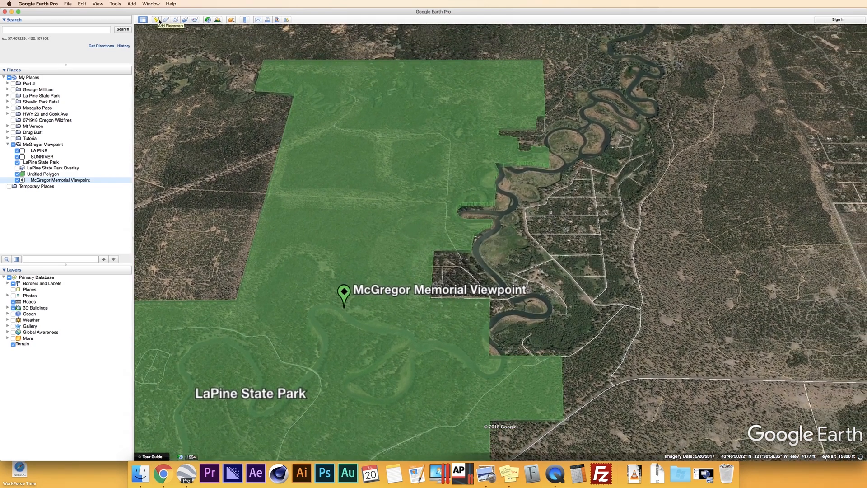
click(160, 21)
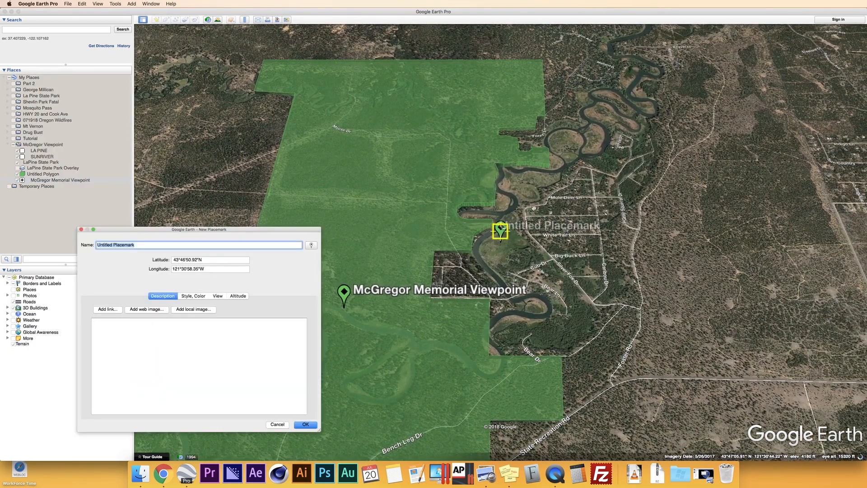
drag(501, 229, 513, 195)
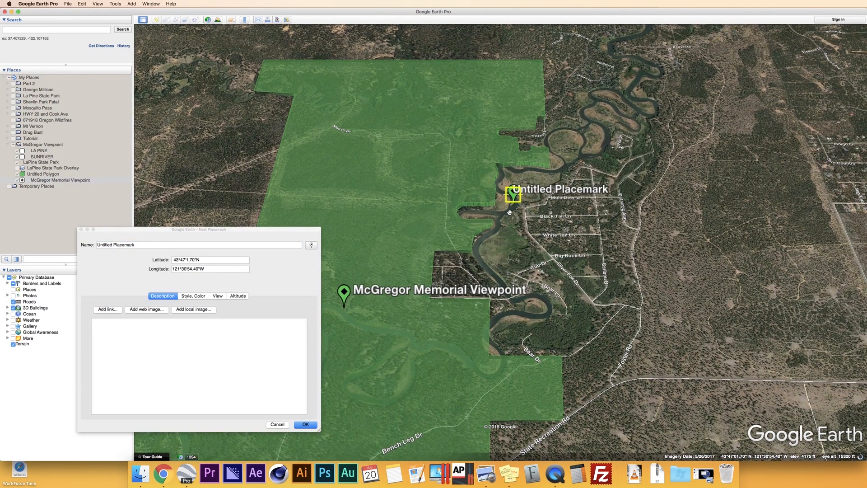
click(311, 244)
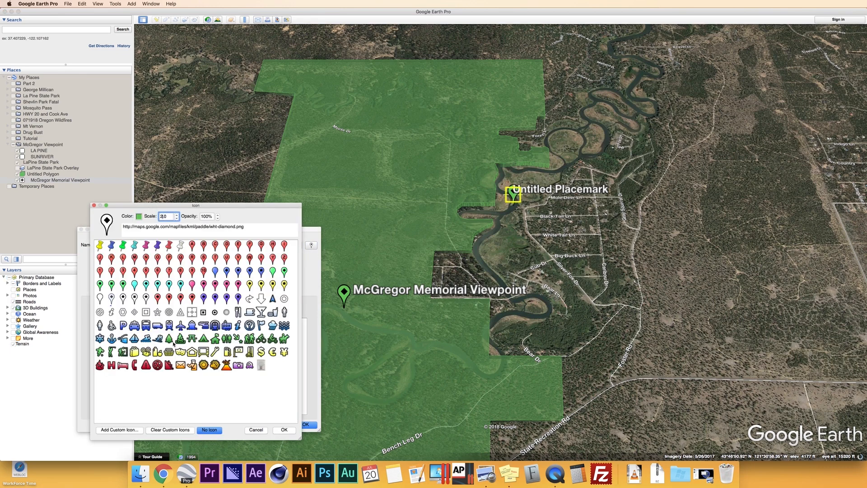
click(284, 326)
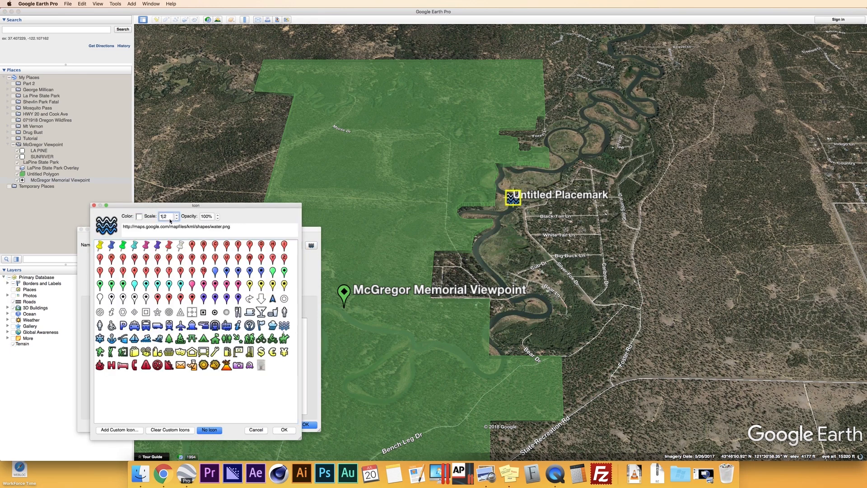
click(279, 429)
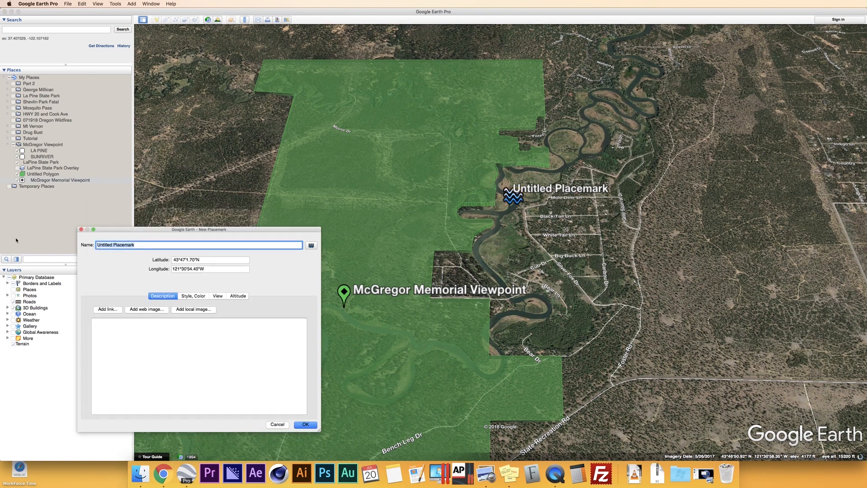
Name the placemark "Deschutes River" with leading spaces to offset the label from its icon, and save it
key(BackSpace)
text(Deschutes )
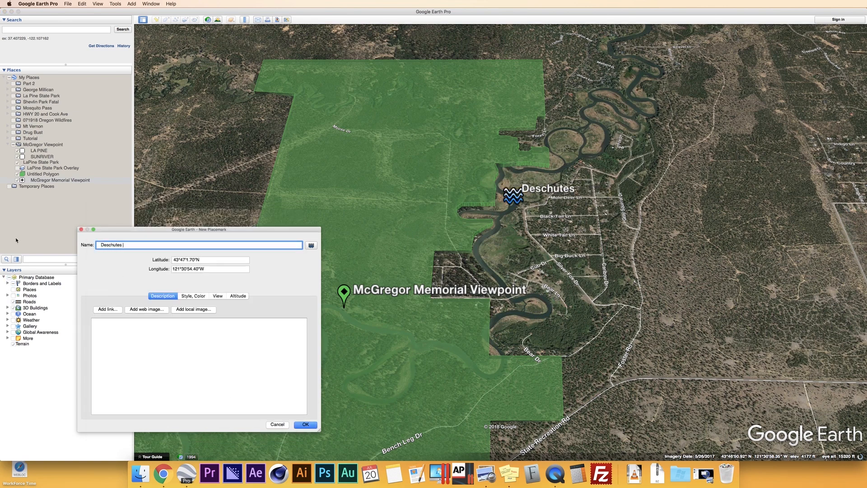
text(River)
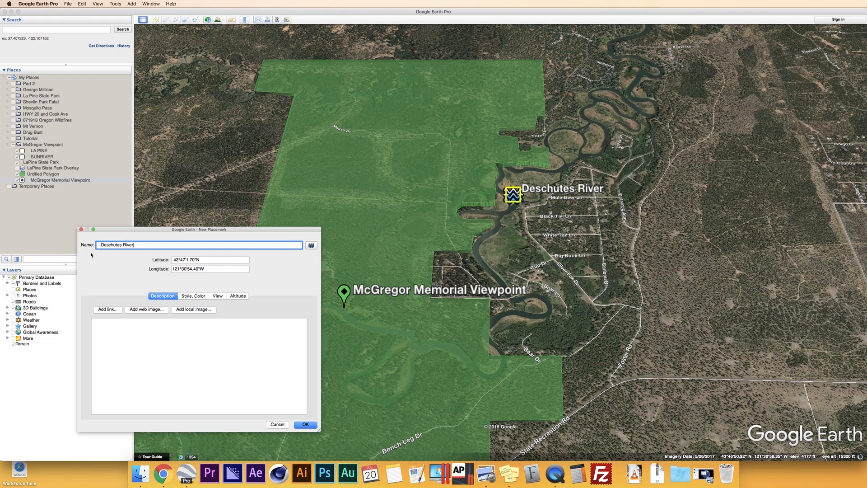
click(101, 245)
click(310, 425)
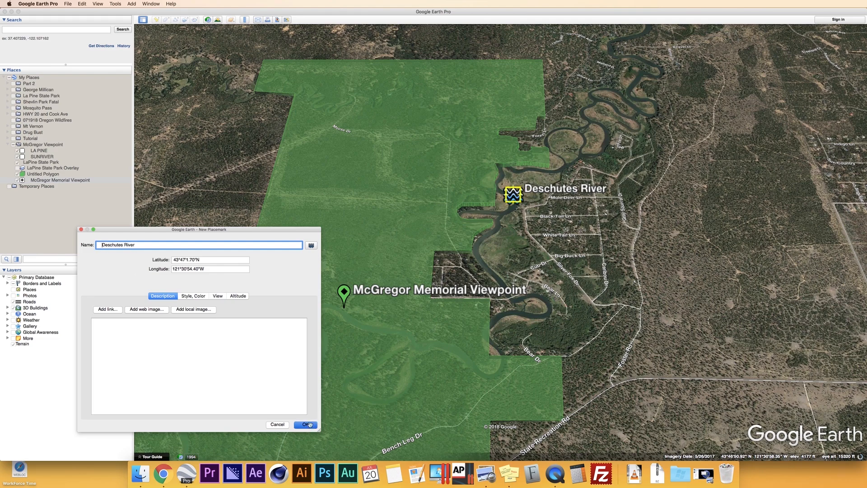
Hide the Deschutes River and McGregor Memorial Viewpoint placemarks, keeping the green park polygon shown
scroll(289, 377, down, 3)
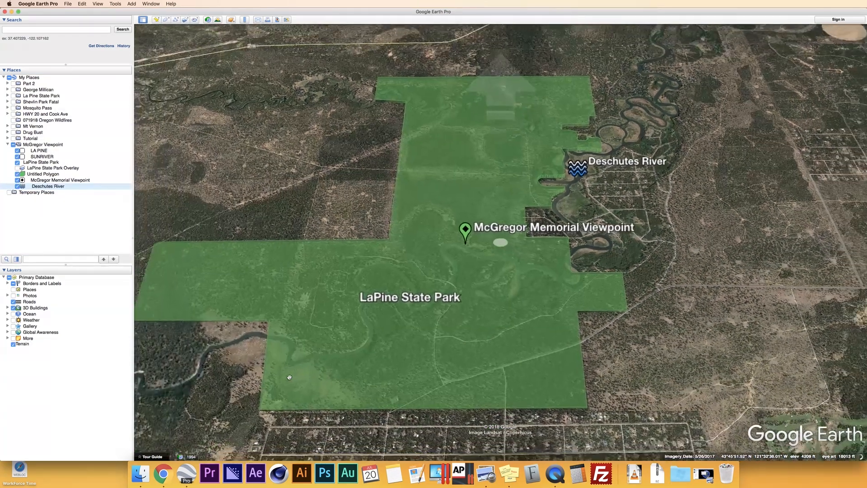
scroll(289, 377, down, 3)
scroll(289, 377, down, 2)
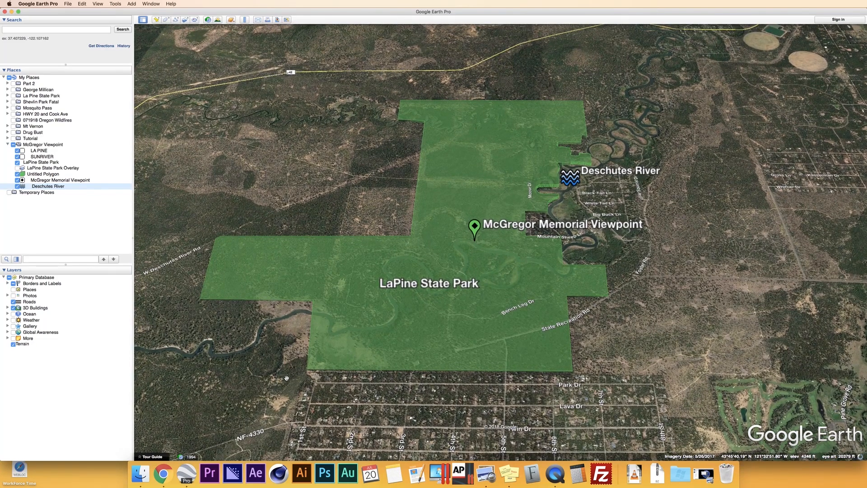
click(17, 186)
click(17, 174)
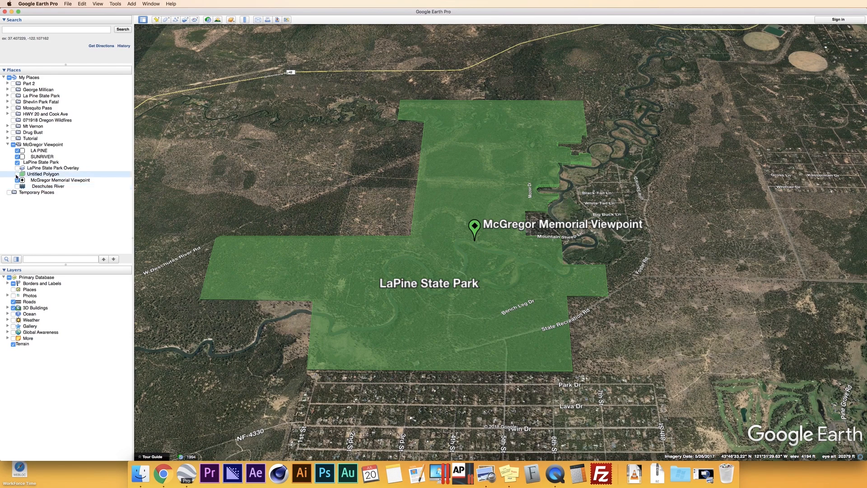
click(17, 174)
click(18, 180)
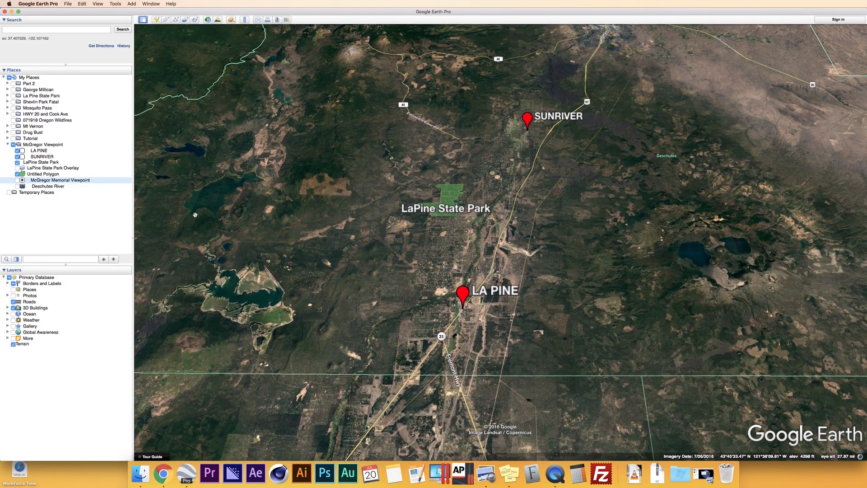
Store a wide view of La Pine and Sunriver as the LA PINE placemark's snapshot view, and list SUNRIVER above LA PINE
click(35, 151)
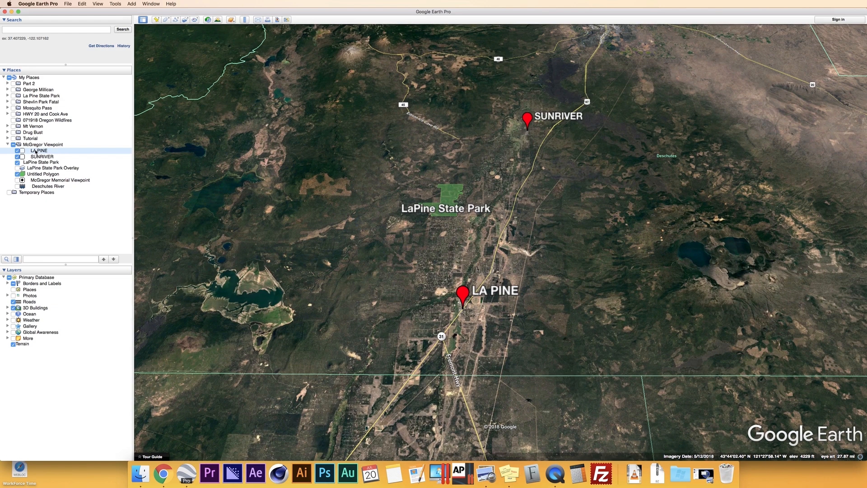
right_click(36, 151)
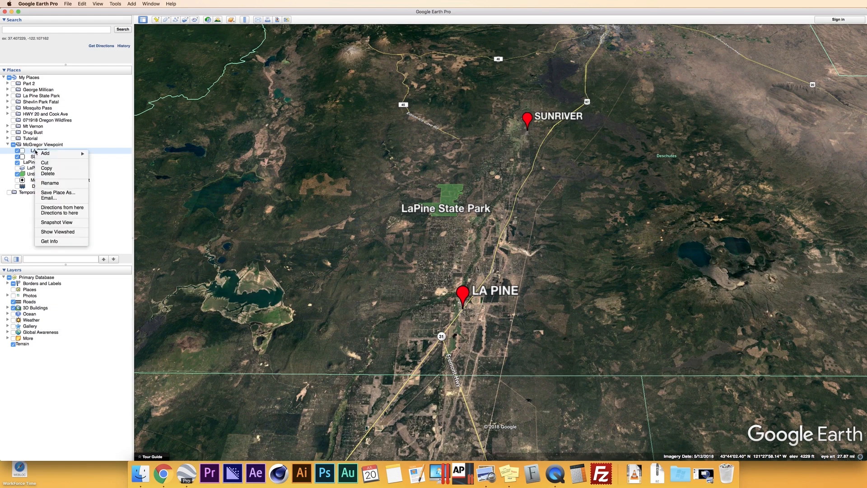
click(67, 223)
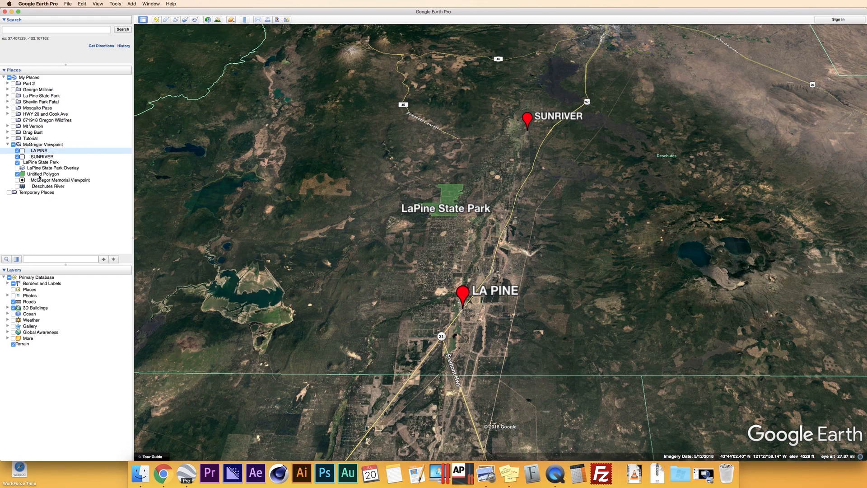
drag(40, 164, 40, 153)
click(34, 158)
right_click(36, 158)
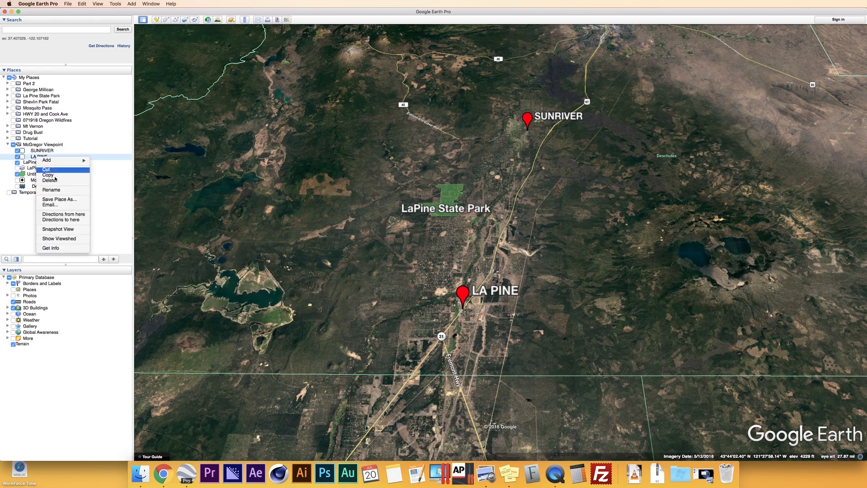
click(67, 229)
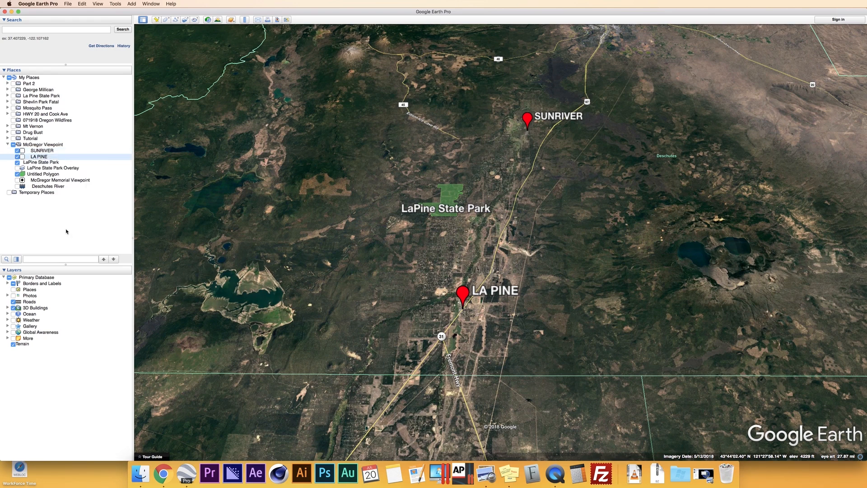
Store a tilted close-up showing the entire green park polygon as the LaPine State Park placemark's snapshot view
key(plus)
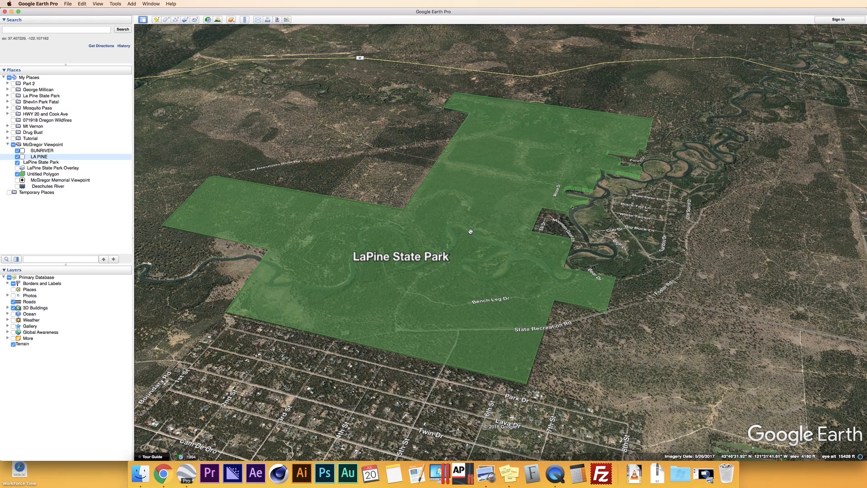
click(36, 163)
right_click(32, 163)
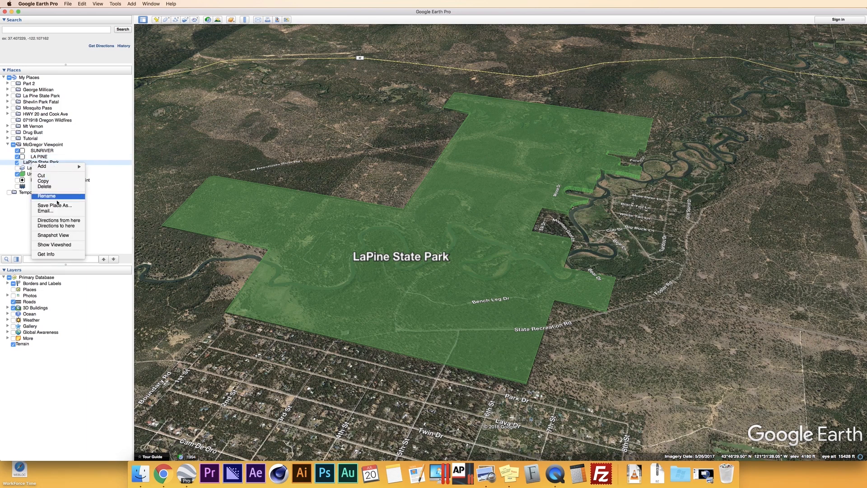
click(60, 235)
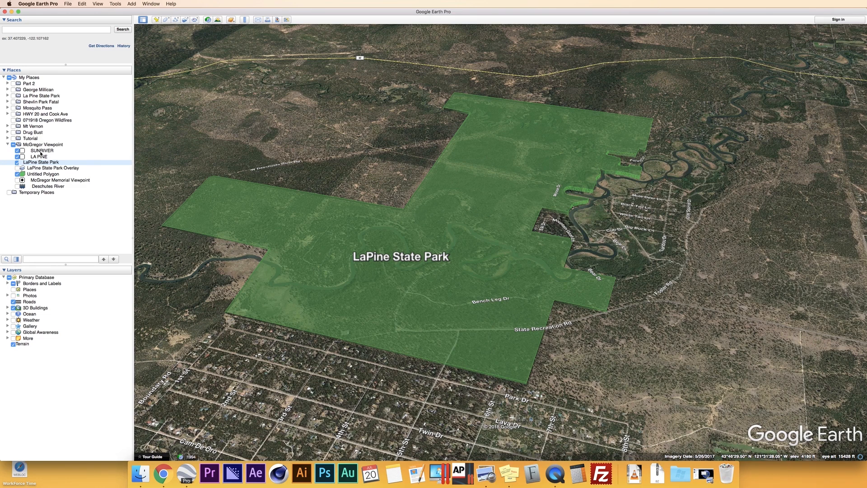
Move SUNRIVER and LaPine State Park Overlay to the end of the McGregor Viewpoint folder, and show the McGregor Memorial Viewpoint and Deschutes River placemarks
drag(36, 151, 50, 187)
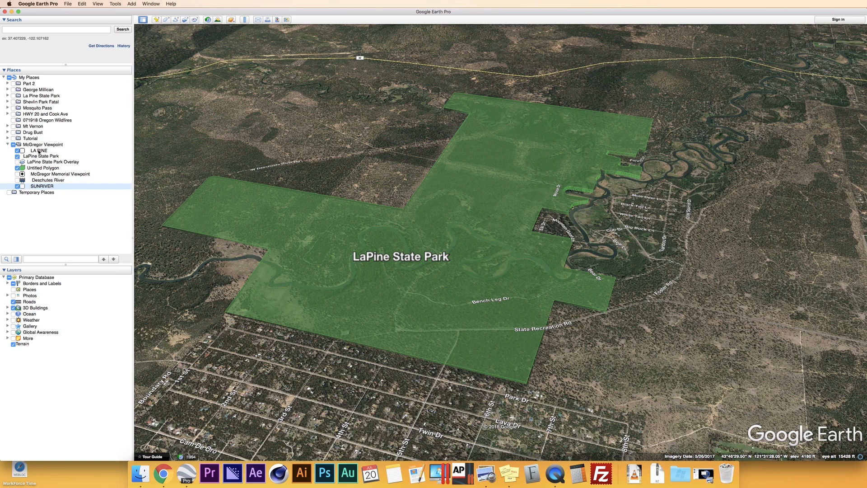
drag(45, 163, 52, 189)
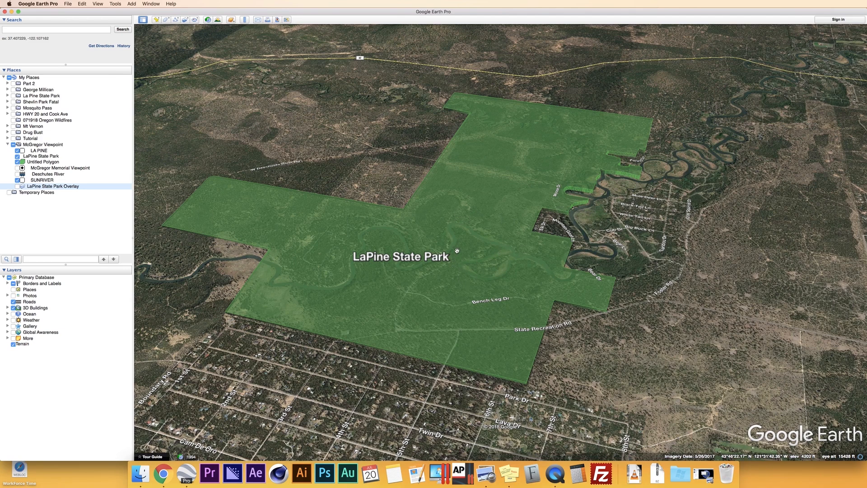
click(41, 174)
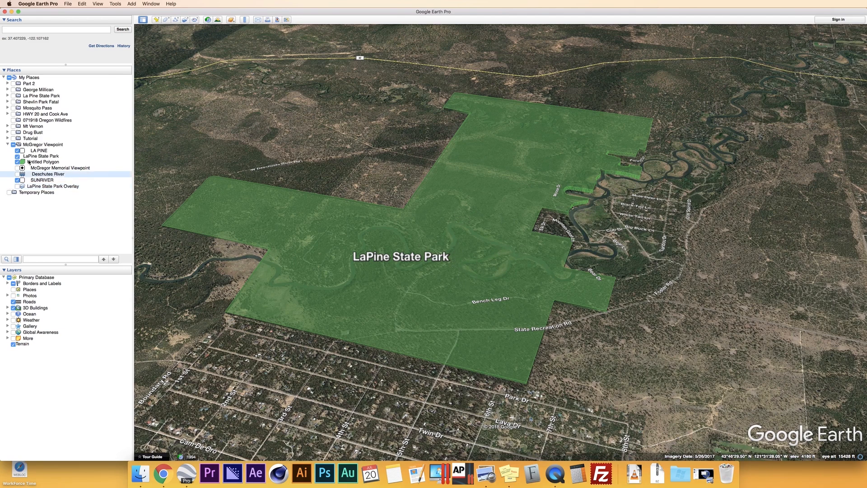
click(45, 161)
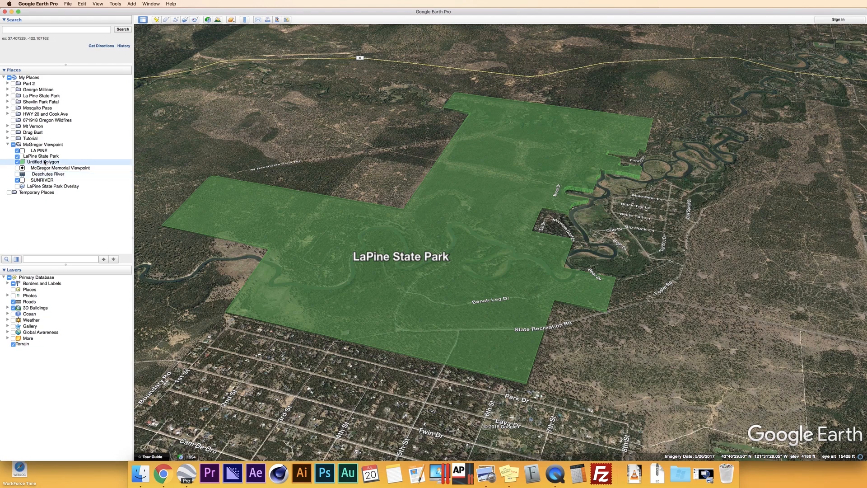
click(18, 168)
click(17, 174)
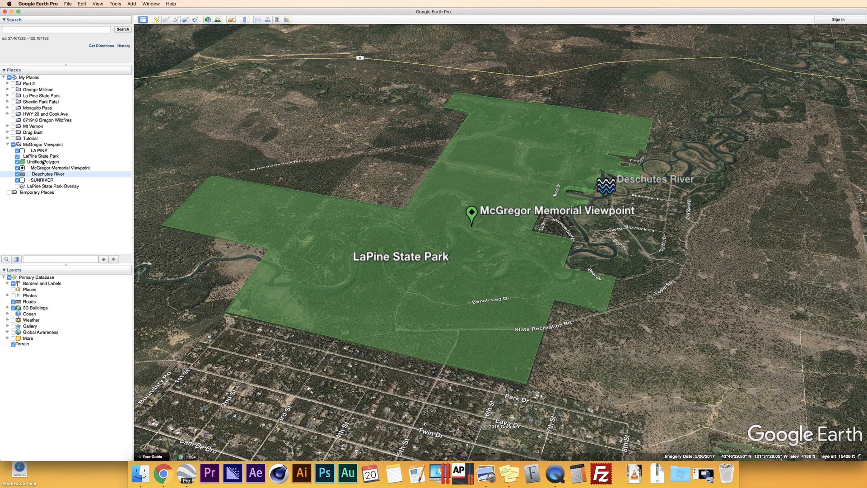
Store a rotated, tilted view of the whole park with both placemarks as the Untitled Polygon's snapshot view
double_click(40, 162)
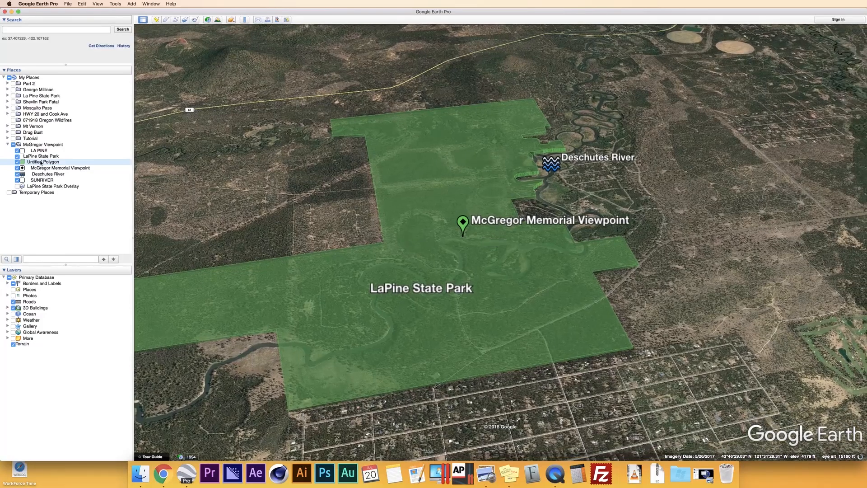
right_click(40, 162)
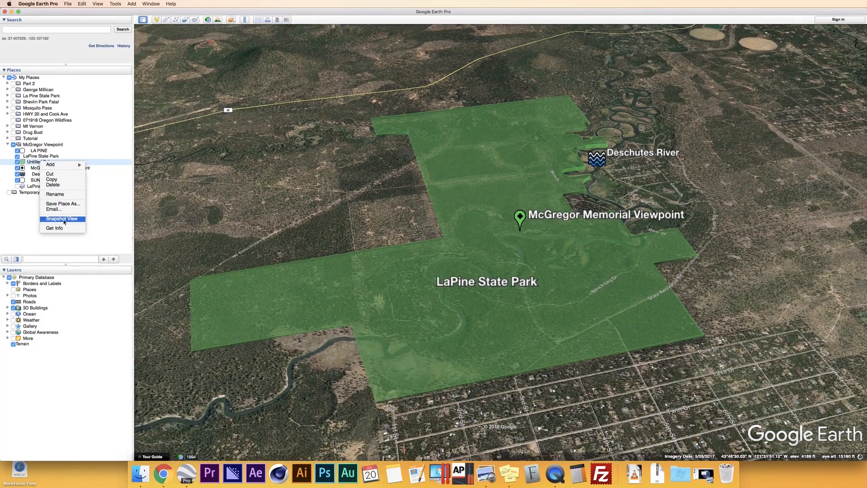
click(64, 221)
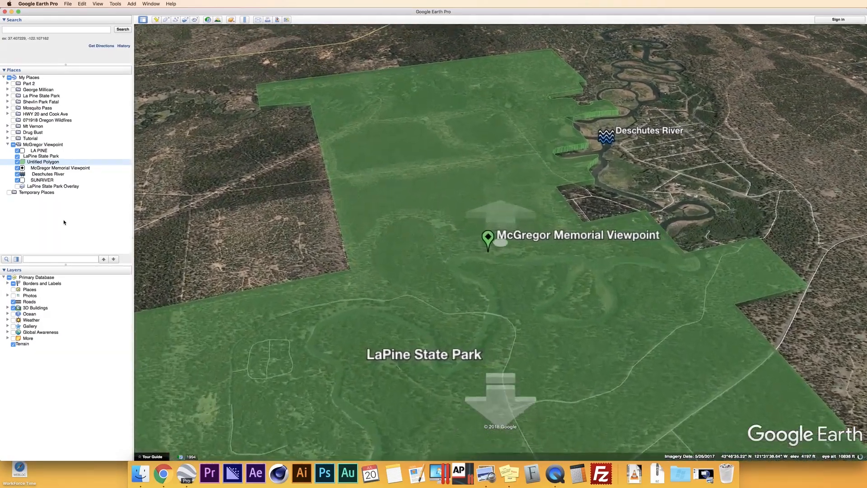
Store a closer tilted view centred near the viewpoint as the McGregor Memorial Viewpoint placemark's snapshot view
click(48, 169)
right_click(47, 169)
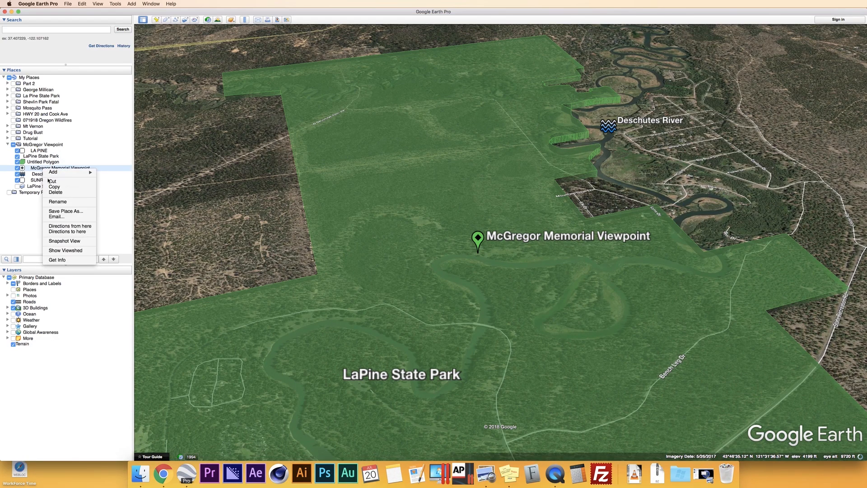
click(70, 241)
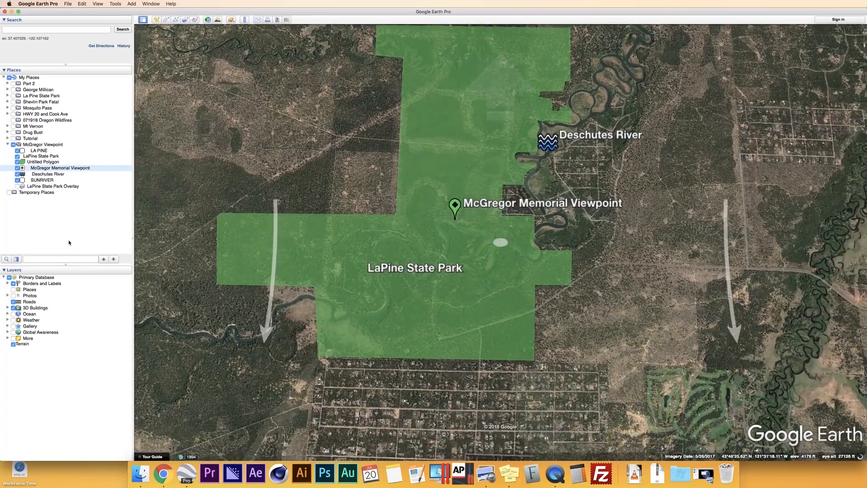
Store an overhead view of the whole park as the Deschutes River placemark's snapshot view
click(38, 174)
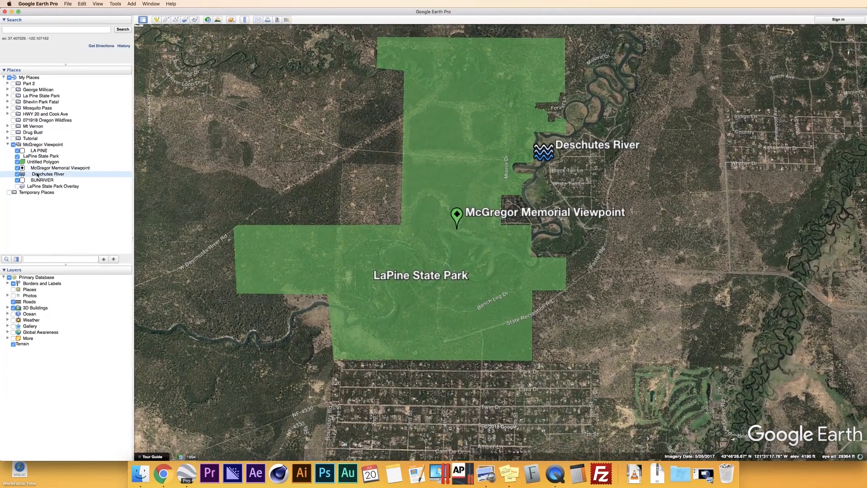
right_click(37, 174)
click(59, 246)
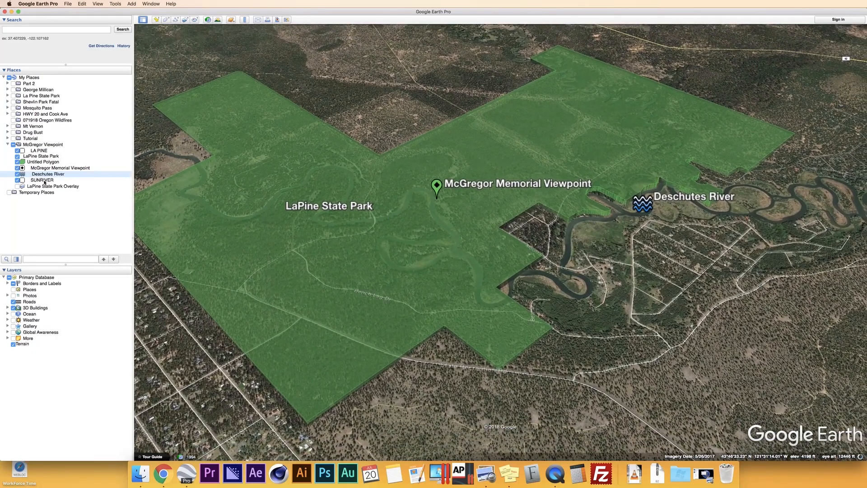
Store the current tilted view of the whole park as the SUNRIVER placemark's snapshot view
click(34, 181)
right_click(34, 181)
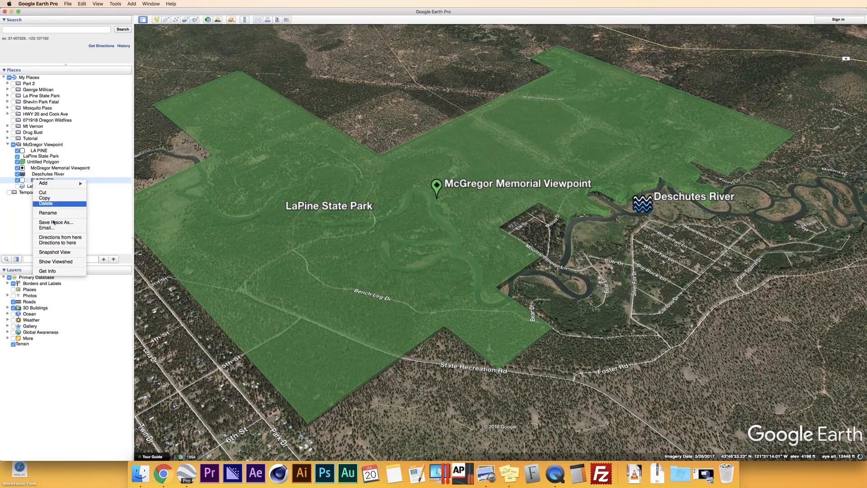
click(58, 252)
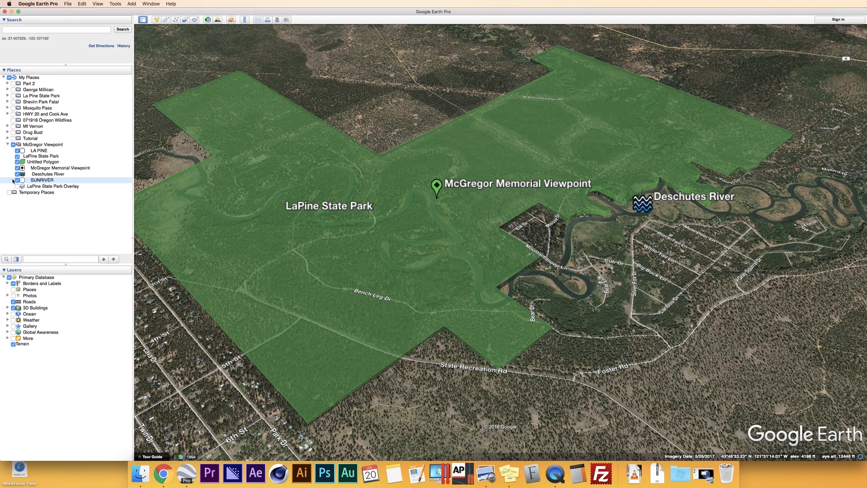
Hide the Deschutes River and McGregor Memorial Viewpoint placemarks and fly to the LA PINE placemark's stored view
click(18, 174)
click(18, 168)
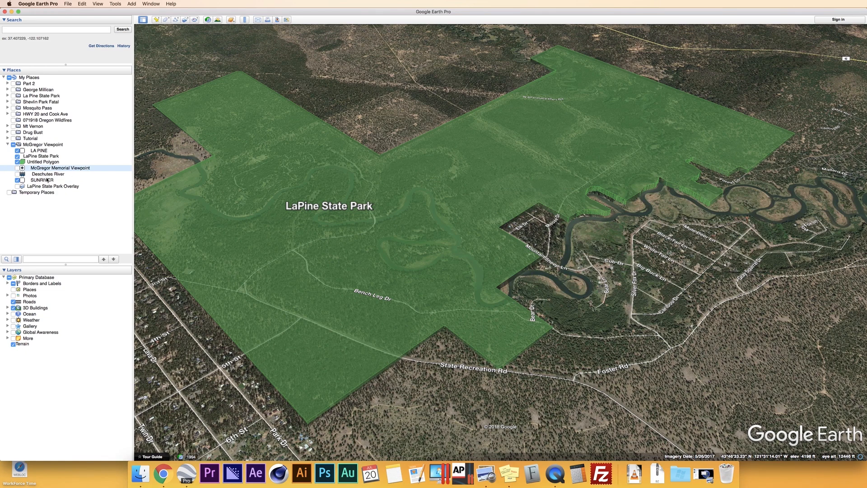
double_click(39, 151)
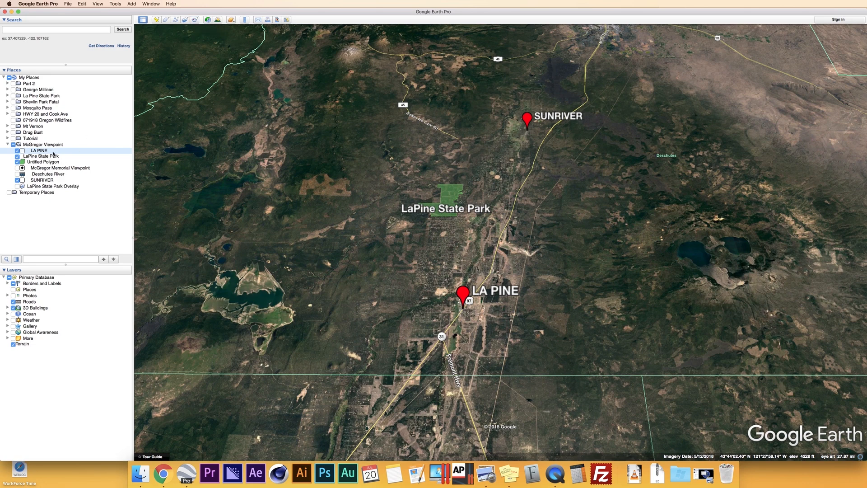
Record a tour from LA PINE through LaPine State Park, Untitled Polygon, McGregor Memorial Viewpoint and Deschutes River, showing the two hidden placemarks on reaching the park
click(196, 20)
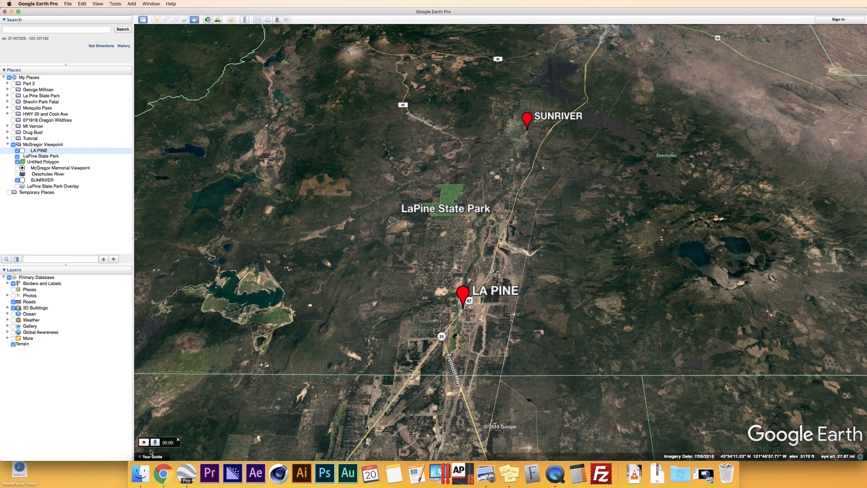
double_click(42, 156)
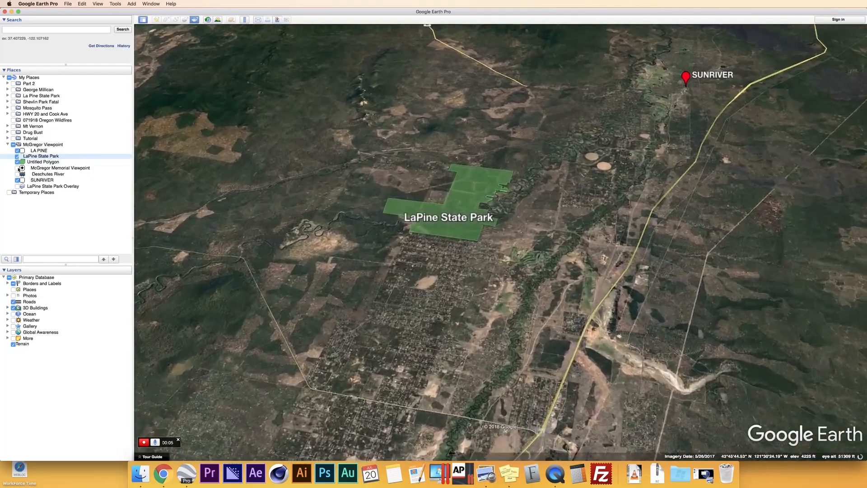
click(17, 168)
click(17, 174)
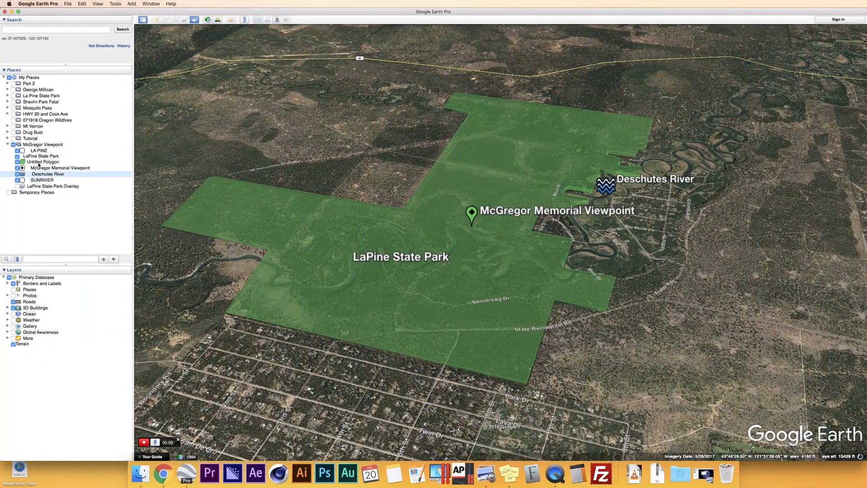
double_click(38, 162)
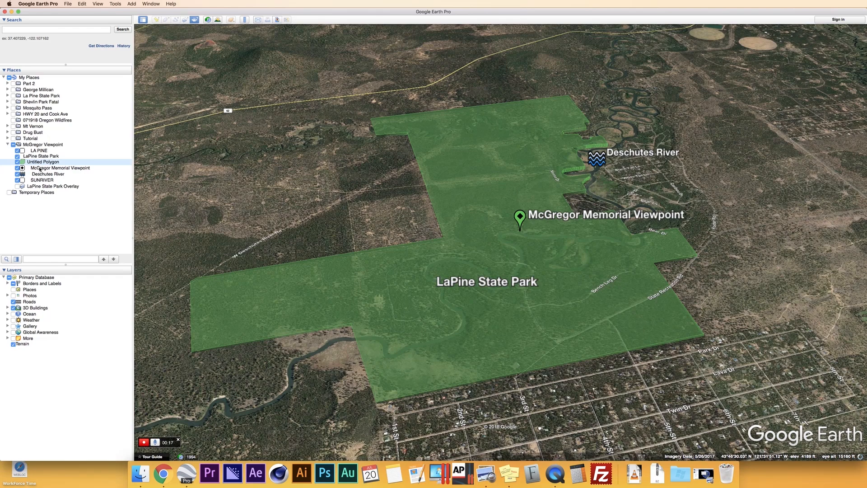
click(40, 169)
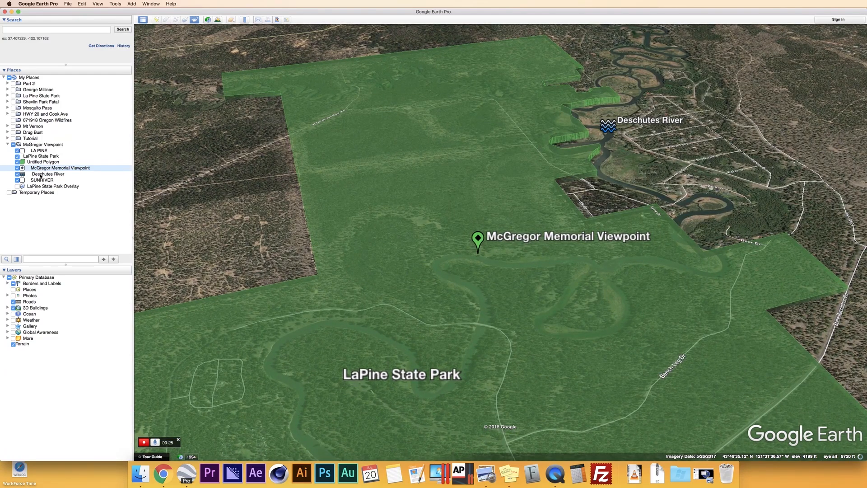
click(41, 174)
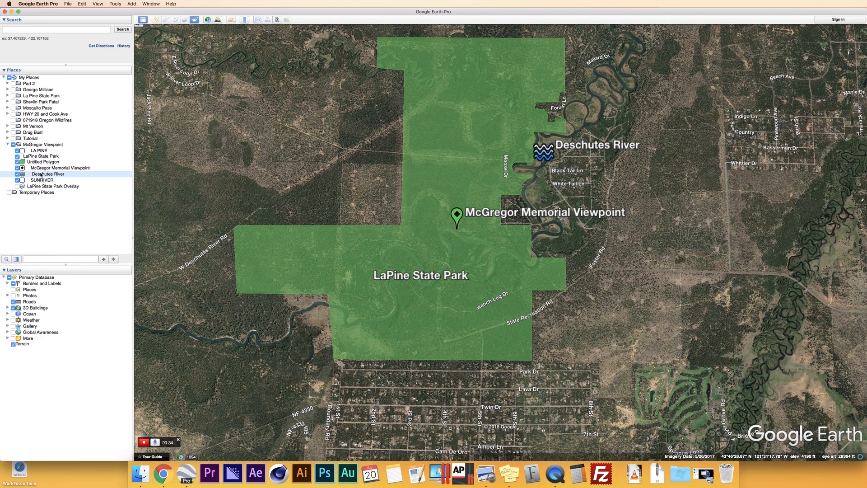
click(144, 442)
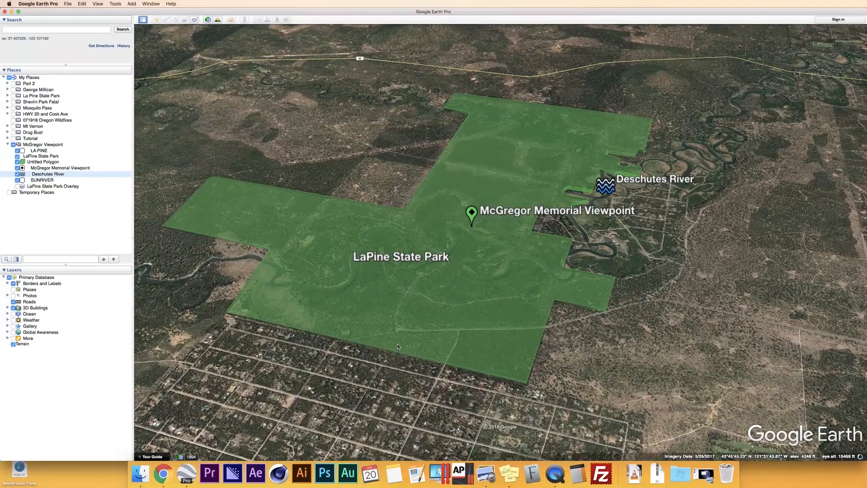
Scrub through the recorded tour, save it as "McGregor Viewpoint Tour" and close the tour player
mouse_move(181, 443)
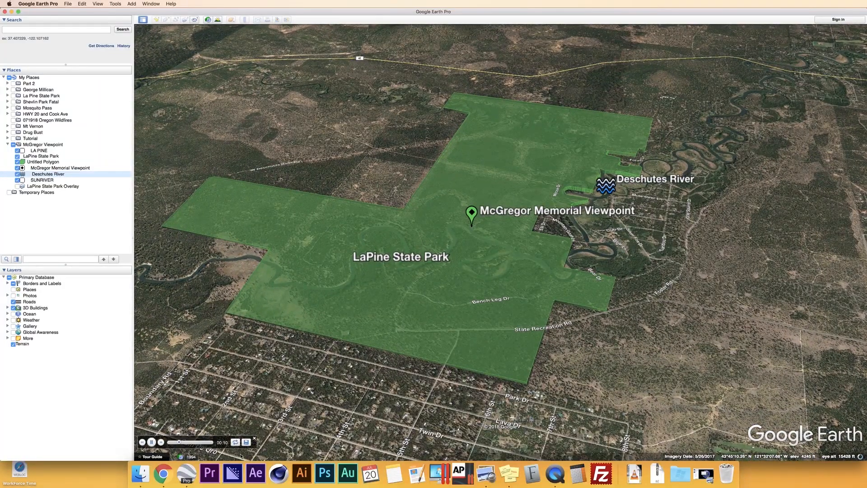
drag(180, 442, 214, 443)
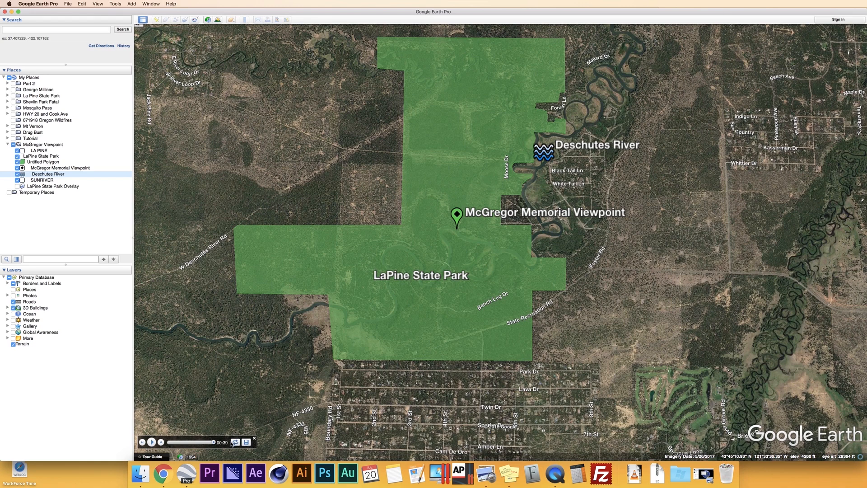
click(246, 442)
text(McGregory)
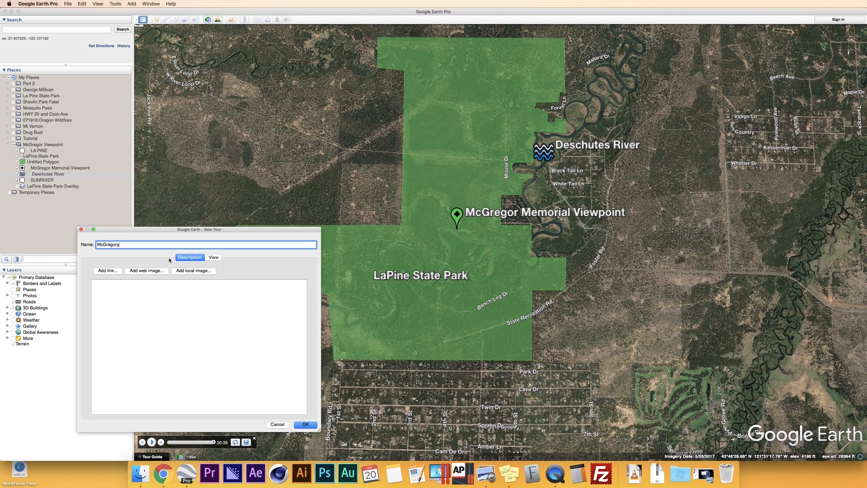
text( Viewpoint Tou)
text(r)
key(Return)
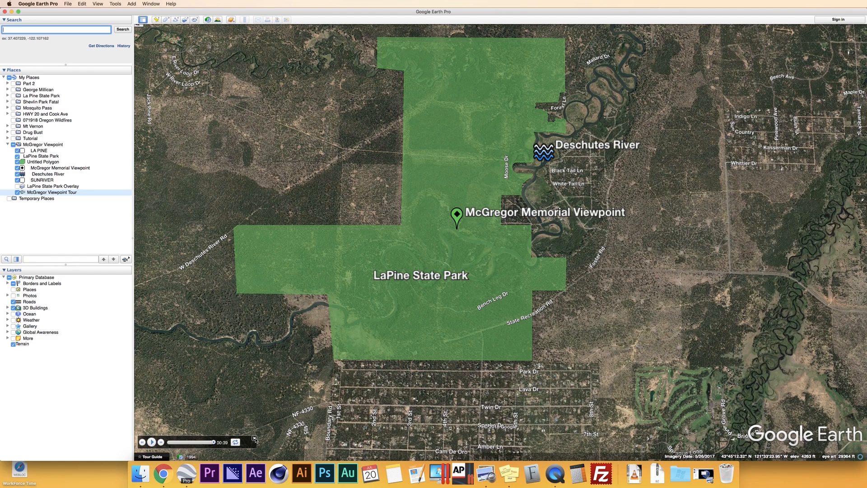
click(255, 442)
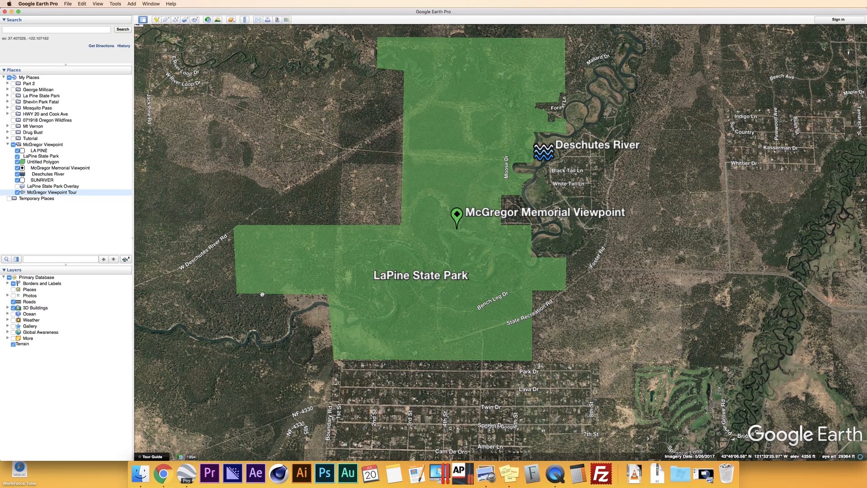
Select McGregor Viewpoint Tour as the Movie Maker source, turn on the advanced format options and leave Movie Maker without creating a movie
click(116, 3)
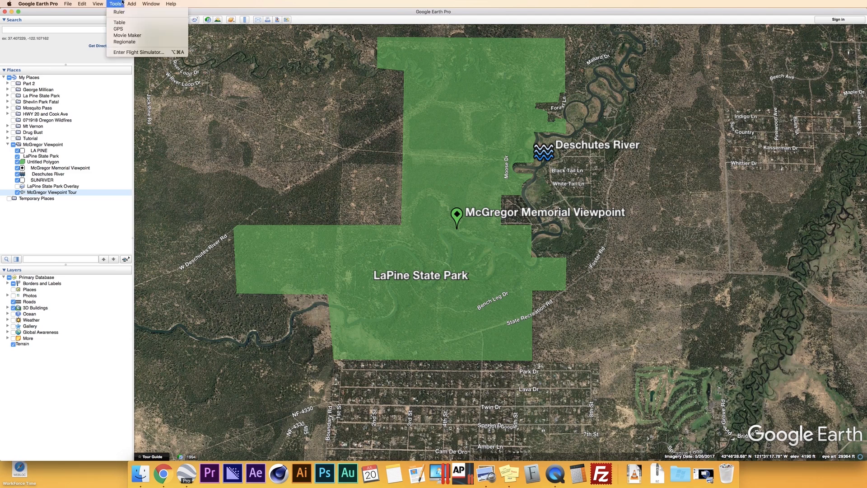
click(127, 35)
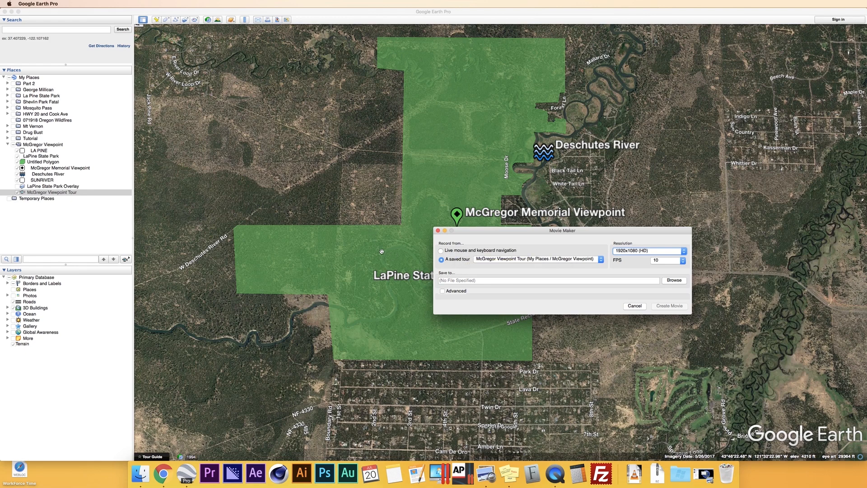
click(504, 260)
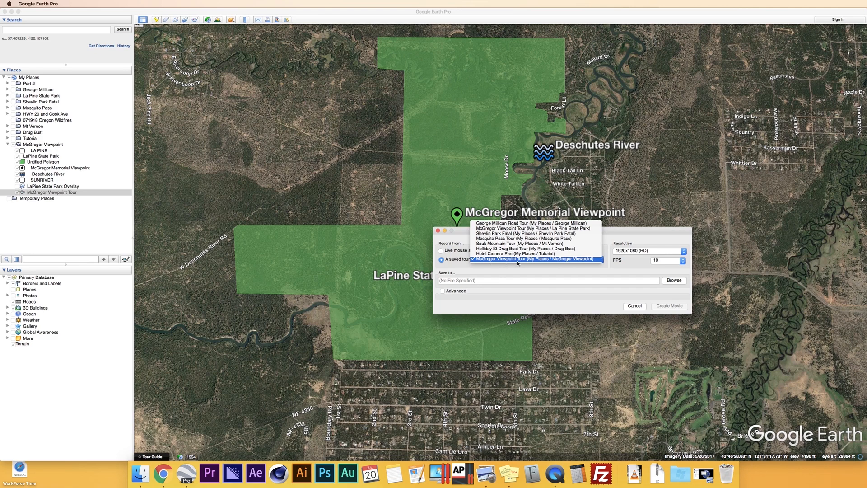
click(519, 261)
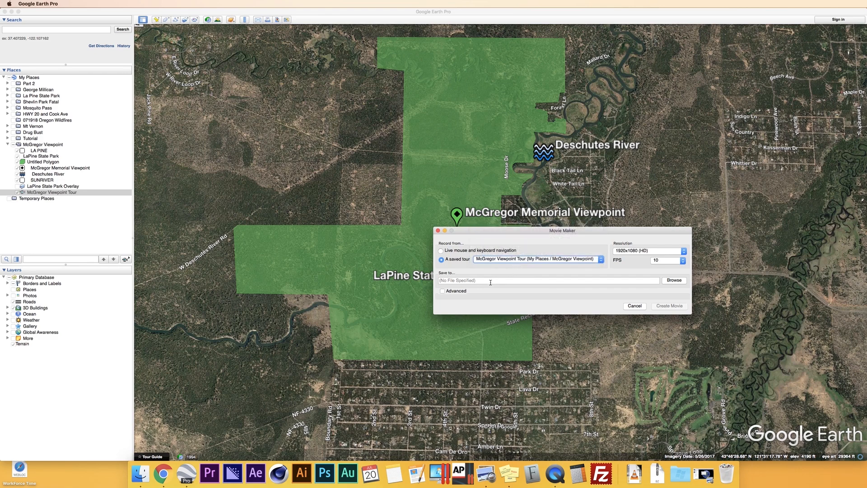
click(458, 291)
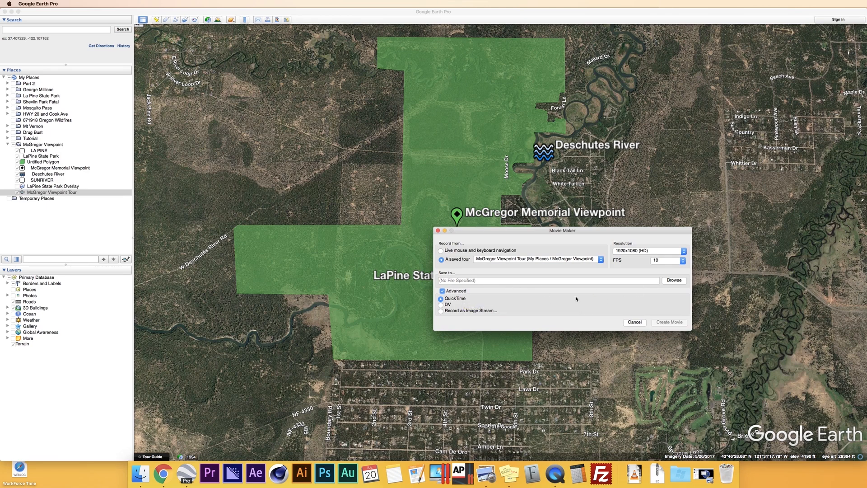
click(635, 322)
Clear the disk cache and the memory cache in the preferences
click(45, 4)
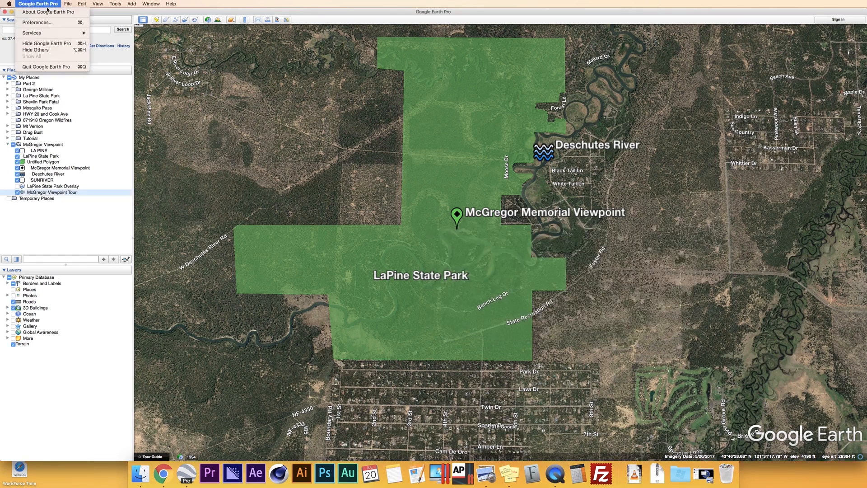
click(37, 23)
click(459, 224)
click(410, 227)
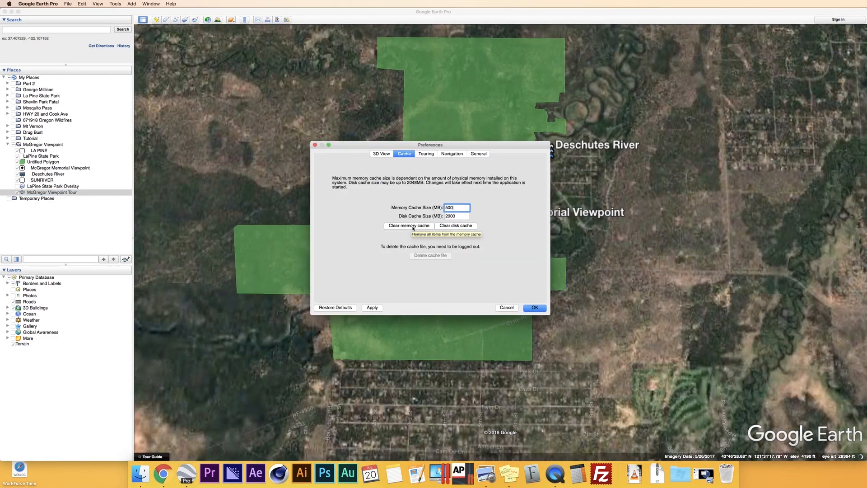
click(412, 228)
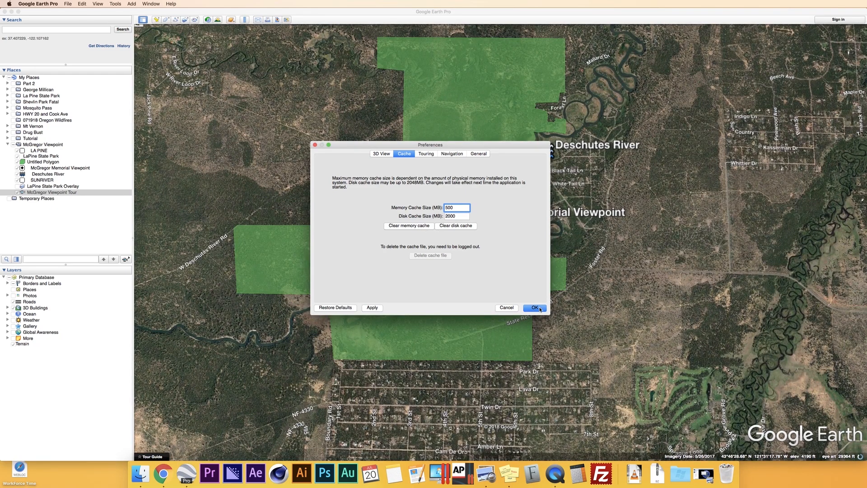
click(541, 310)
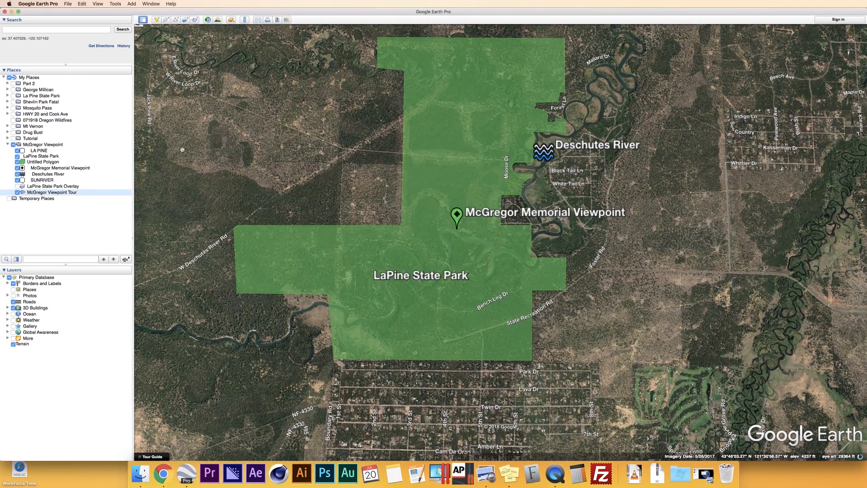
Set up the Movie Maker export at 30 FPS, saving into the Raw Media folder as "McGregor Viewpoint Map"
click(116, 4)
click(127, 35)
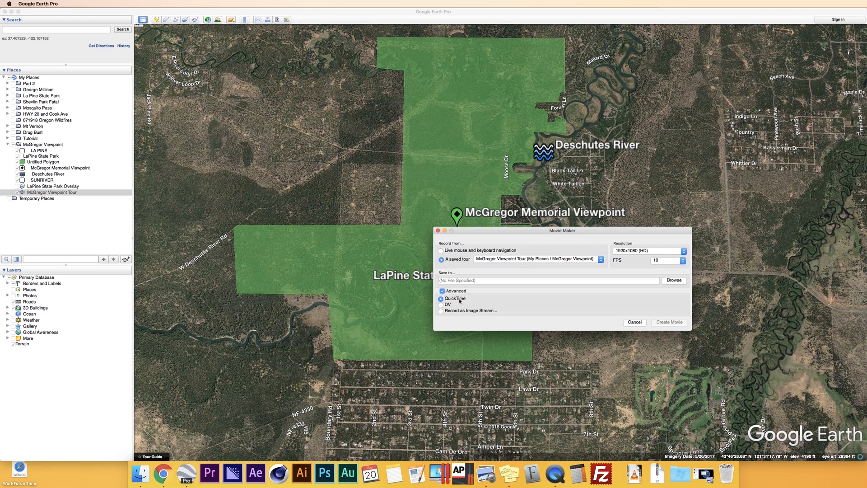
click(683, 261)
click(678, 276)
click(674, 280)
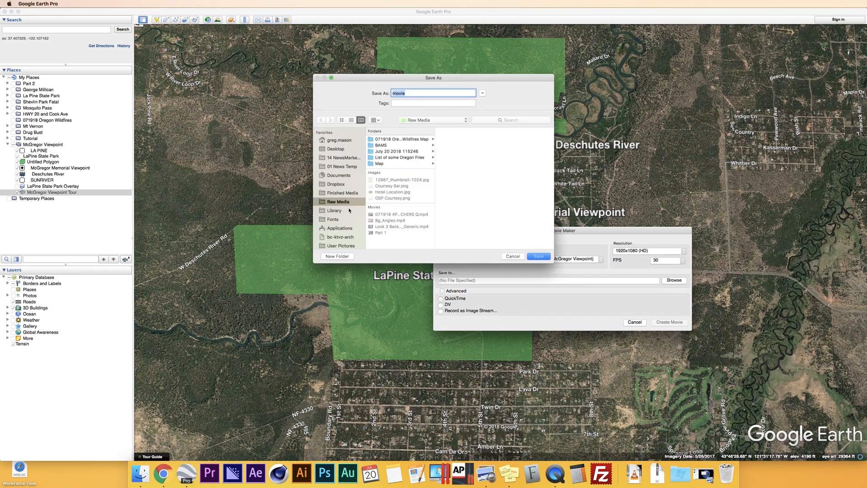
text(McGregor Viewpoint Map)
key(Return)
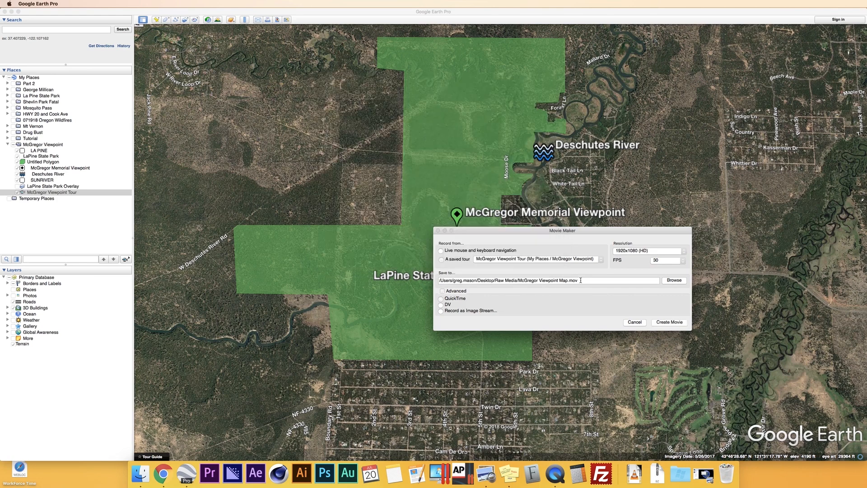
Start creating the movie and set its compression to Animation at 29.97 frames per second
click(676, 322)
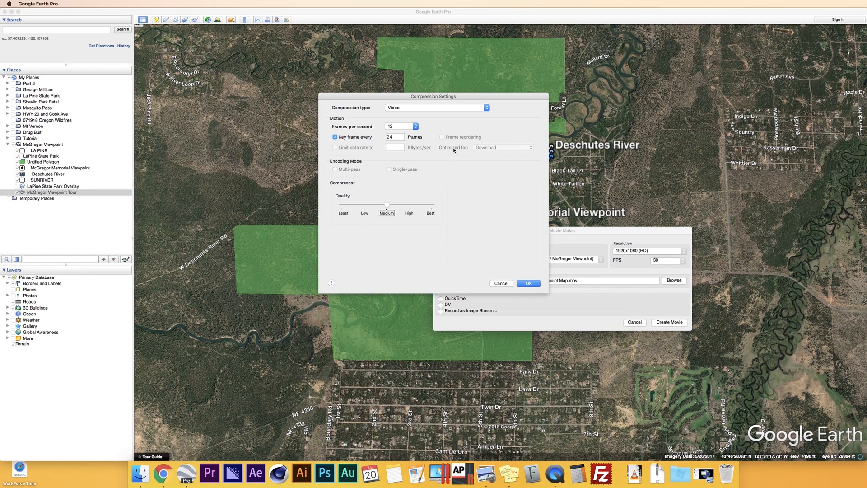
click(485, 109)
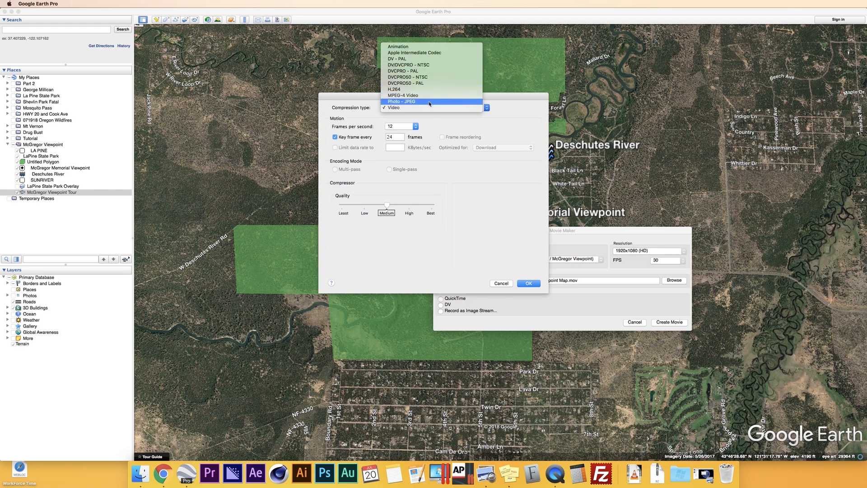
click(429, 46)
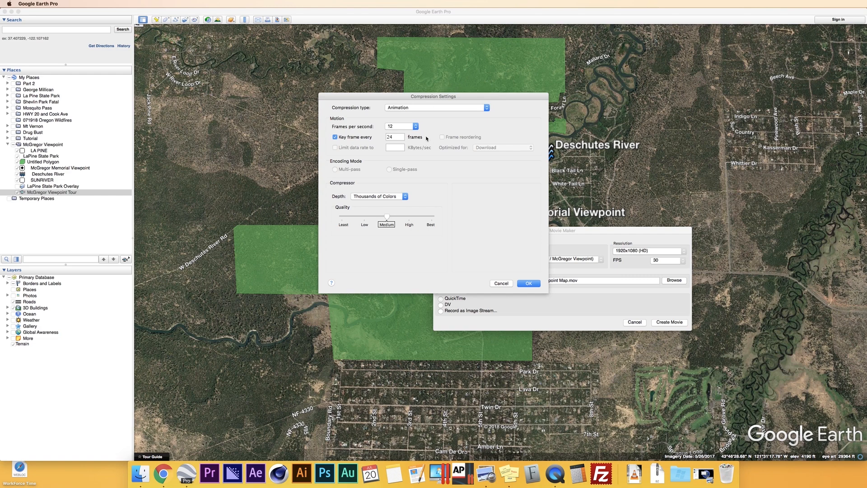
click(414, 128)
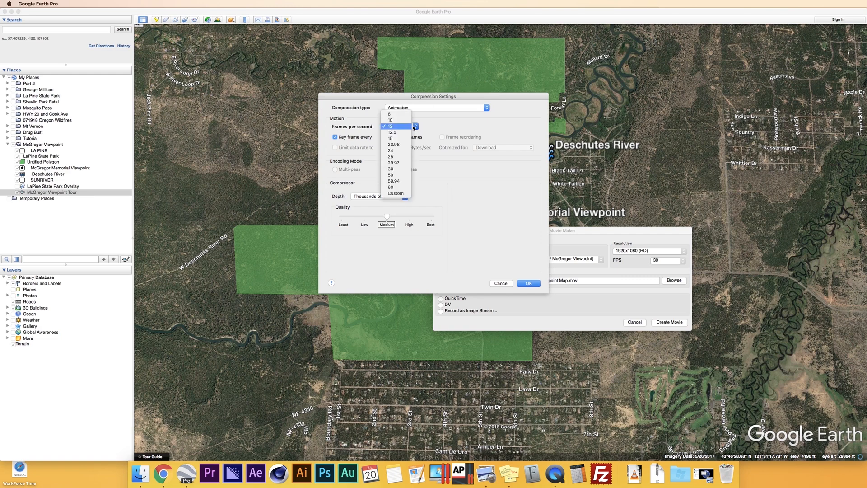
click(394, 162)
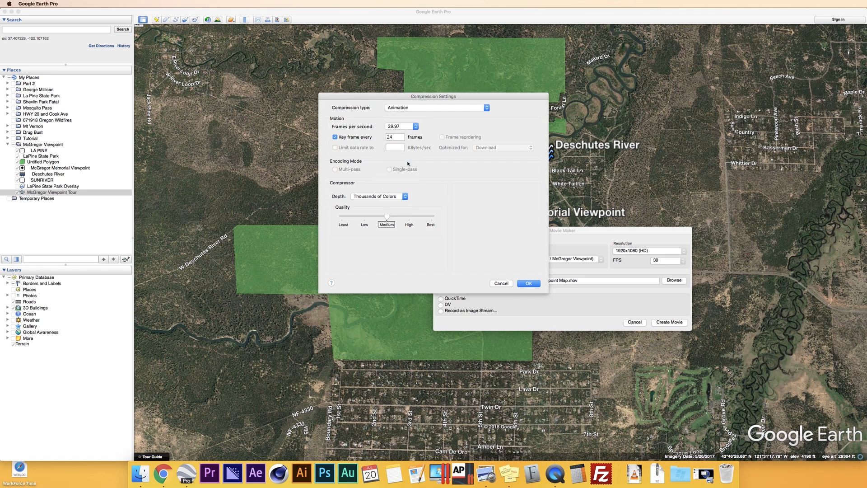
click(414, 129)
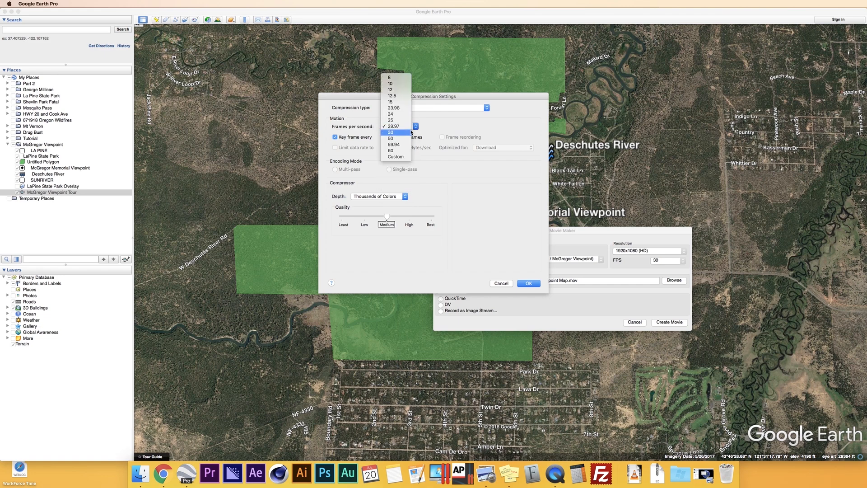
click(424, 127)
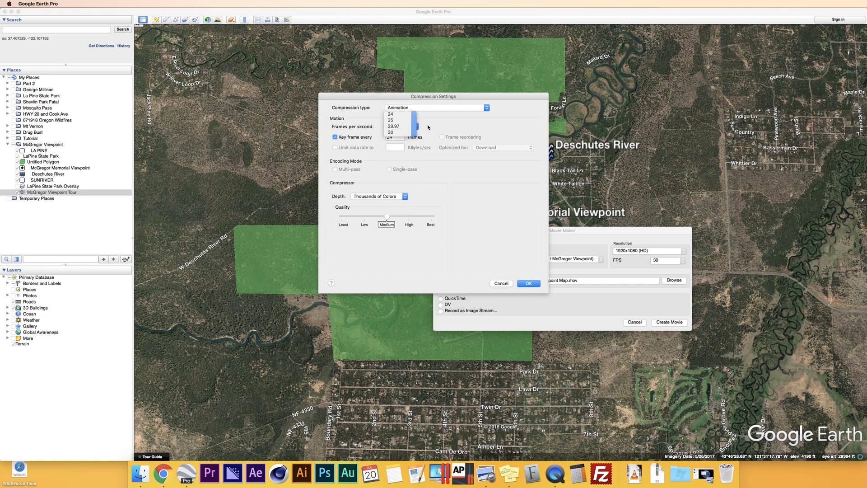
Set the movie compression depth to Millions of Colors and the quality to Best, and start rendering the movie
click(399, 196)
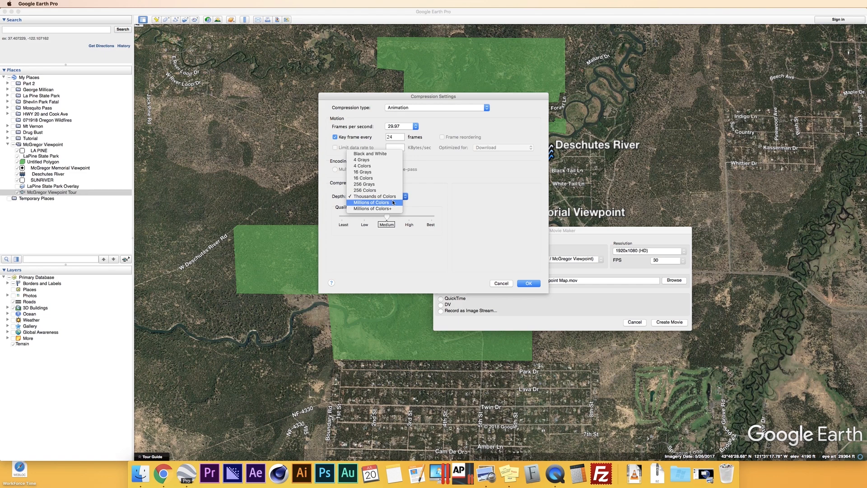
click(393, 202)
click(394, 201)
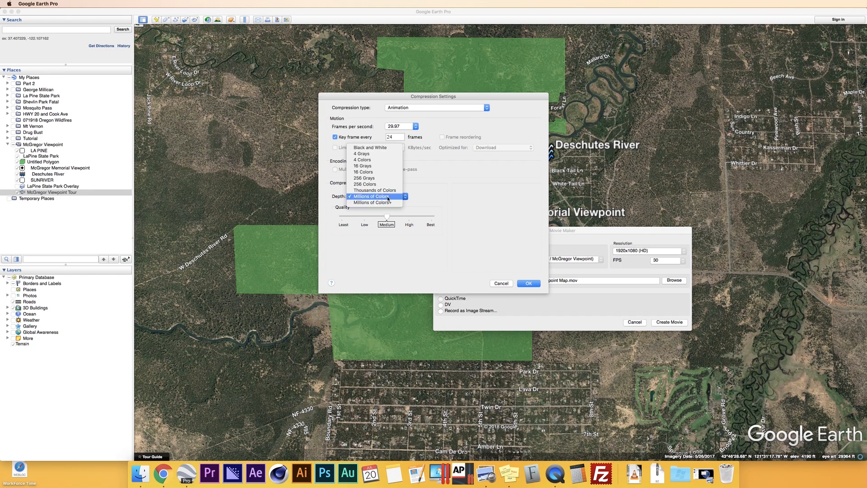
click(387, 197)
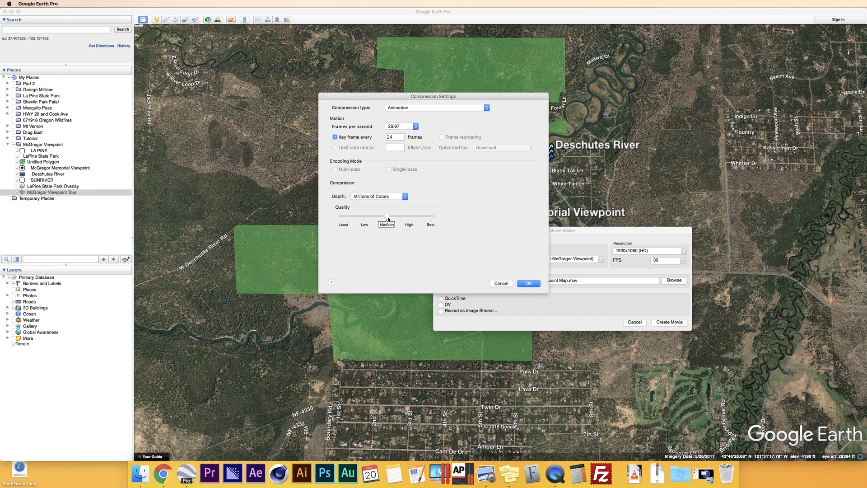
drag(400, 216, 432, 217)
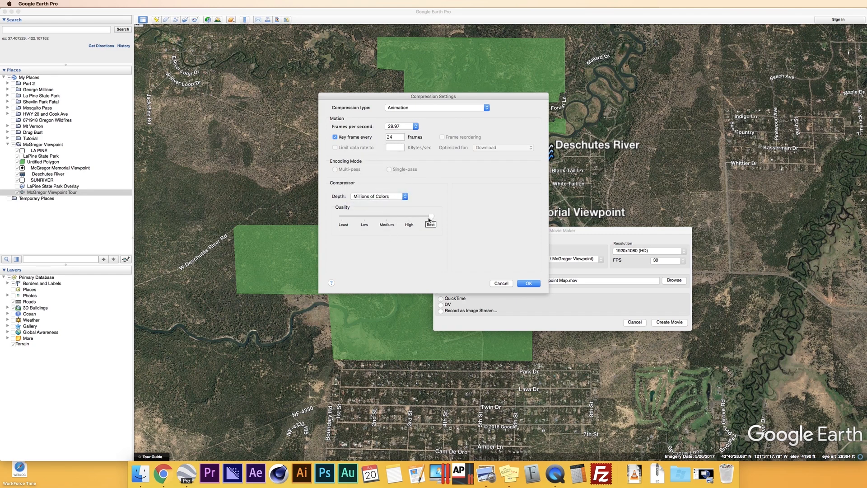
click(528, 283)
key(Return)
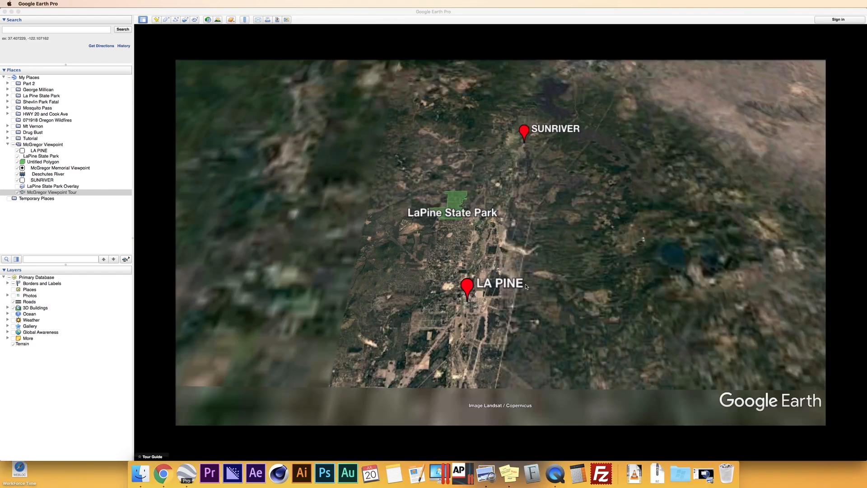
Examine the Windows Movie Maker video parameters and file type options in the Step 1, Step 2 and Step 3 screenshots in Preview
drag(524, 440, 381, 277)
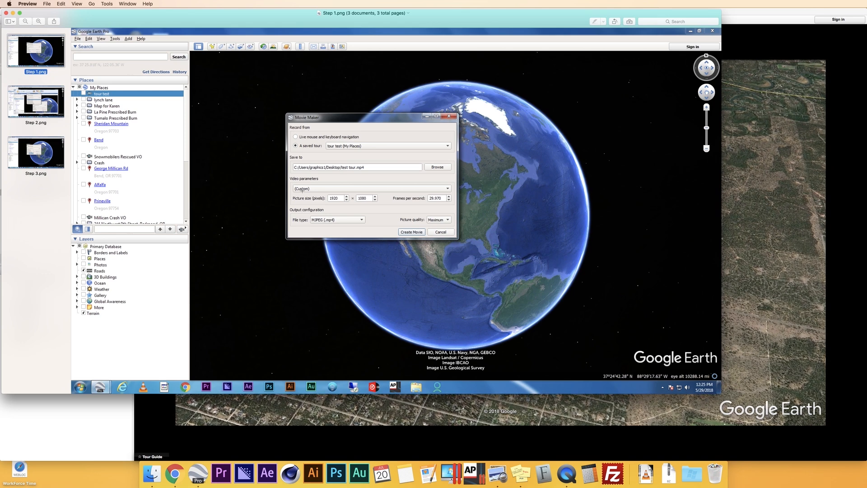
click(29, 90)
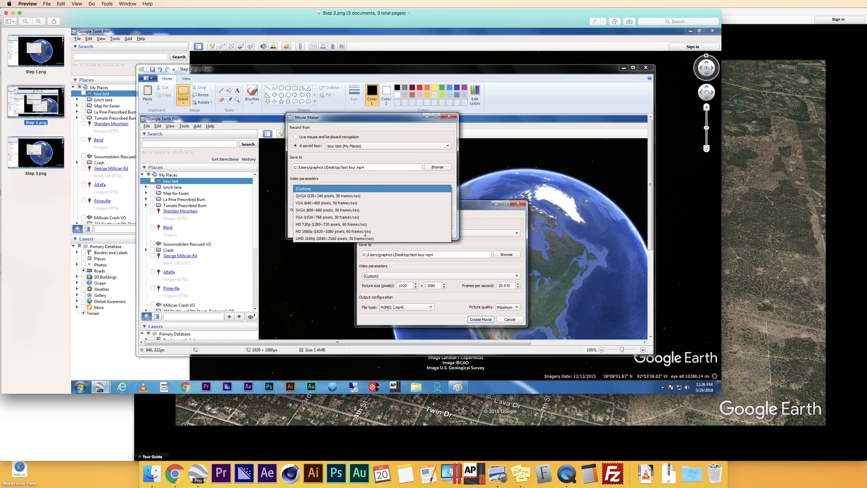
click(47, 63)
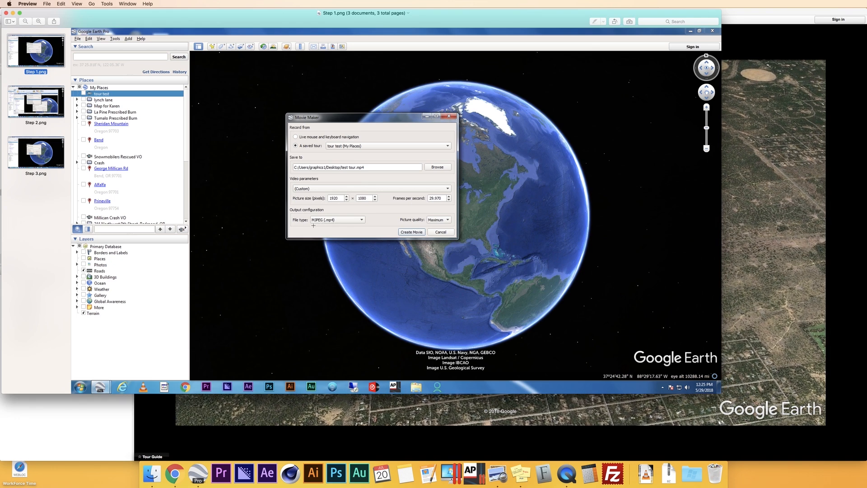
click(40, 159)
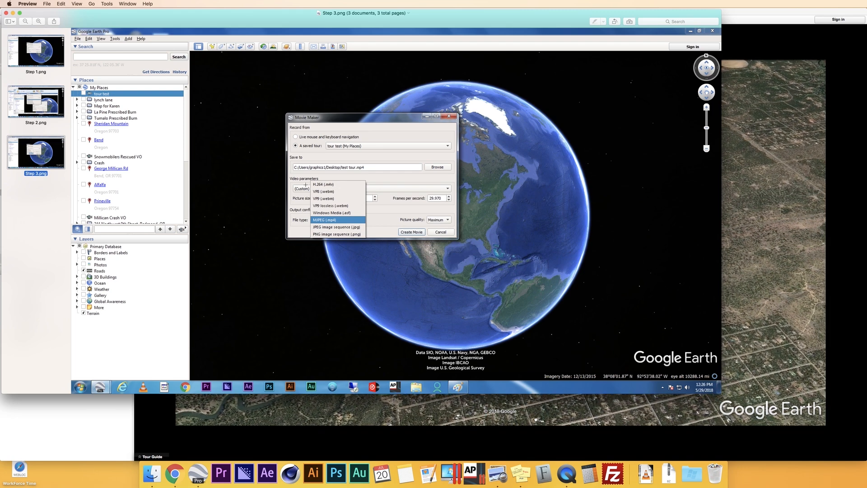
click(56, 63)
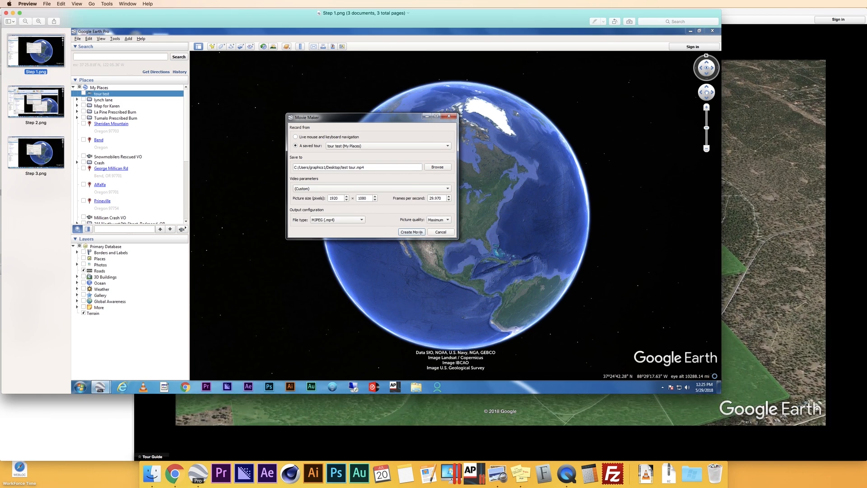
key(super+Tab)
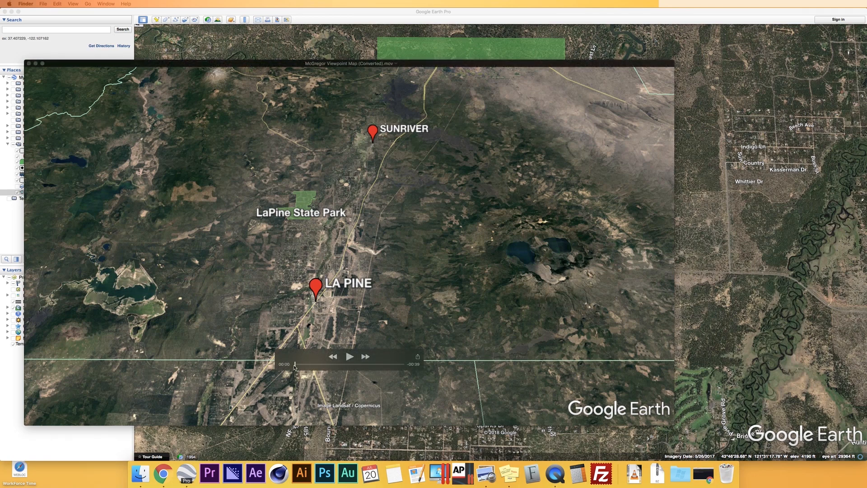
Scrub through the converted movie in QuickTime Player and save it to the Raw Media folder as "McGregor Viewpoint Map (Converted)"
click(295, 367)
drag(295, 367, 406, 364)
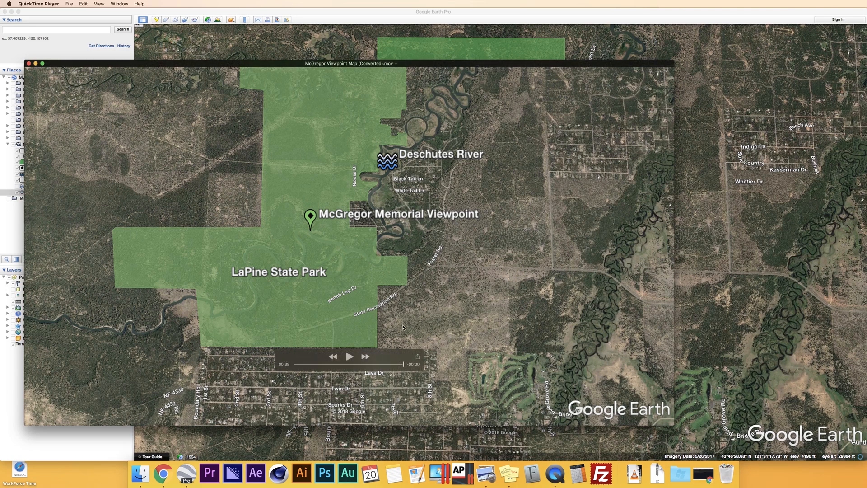
key(super+s)
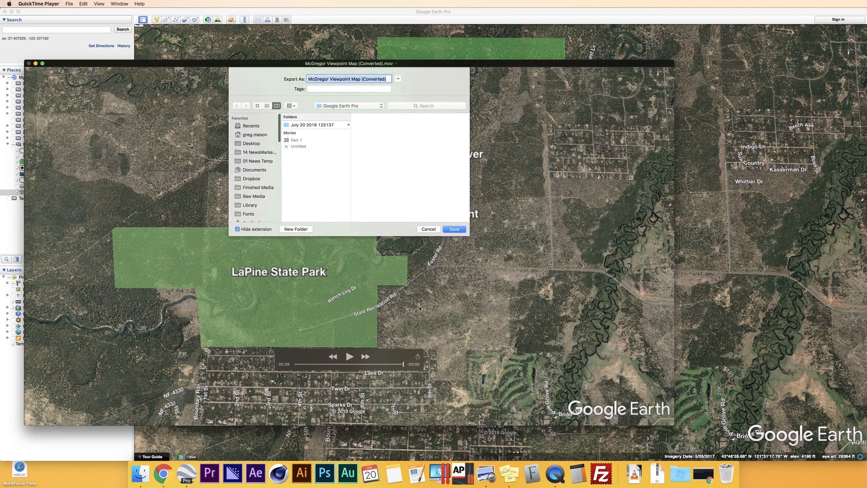
click(253, 196)
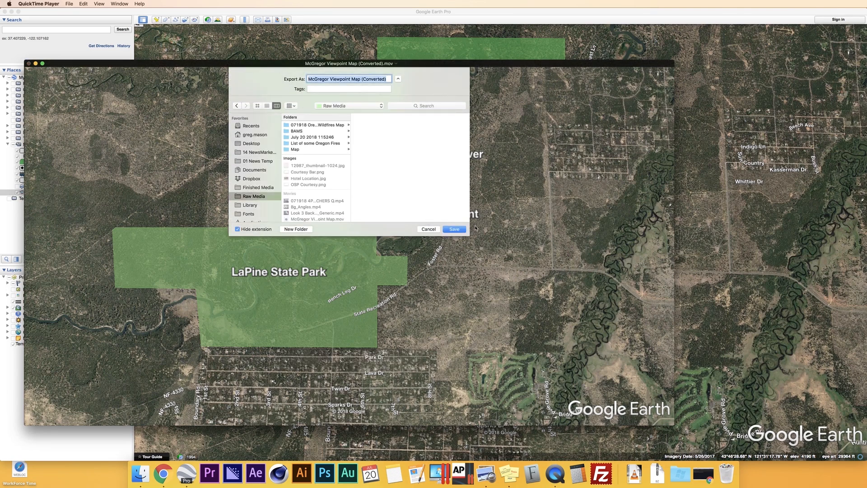
click(454, 229)
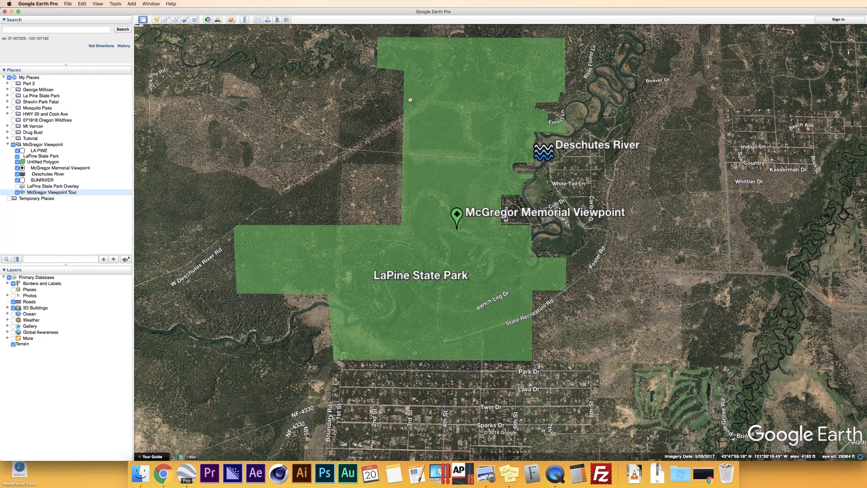
Hide and collapse the McGregor Viewpoint folder in Google Earth Pro, and open the Map VO request email in Chrome
click(13, 144)
click(6, 144)
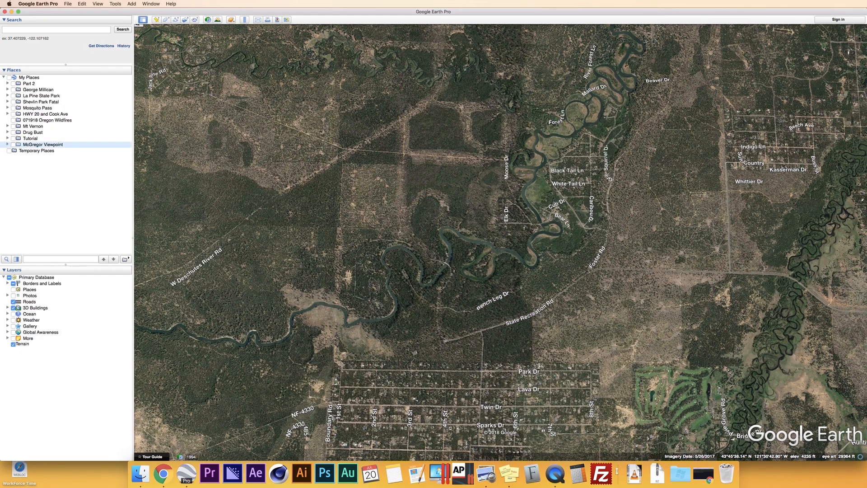
click(703, 473)
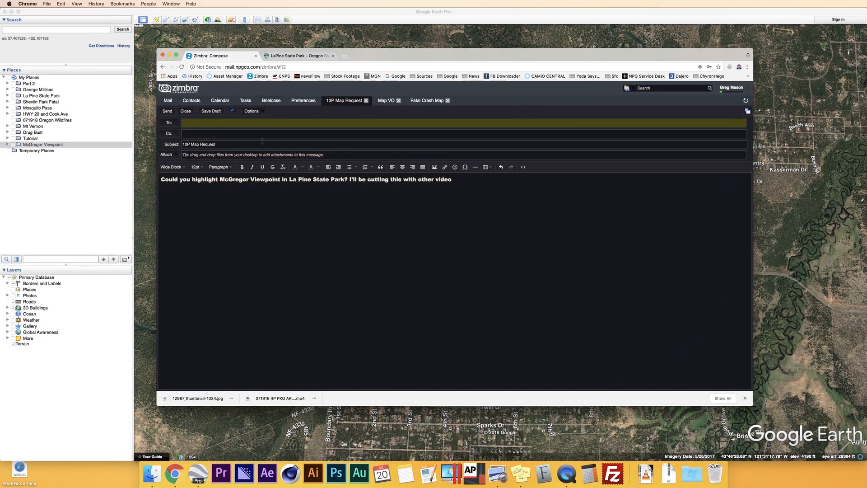
click(387, 101)
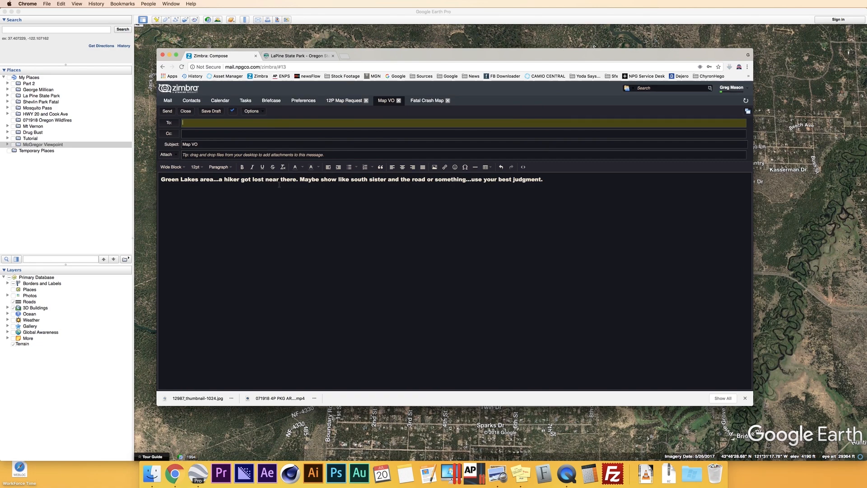
Return to Google Earth Pro and add a new folder named "Lost Hiker" to My Places
click(29, 79)
right_click(29, 77)
click(86, 82)
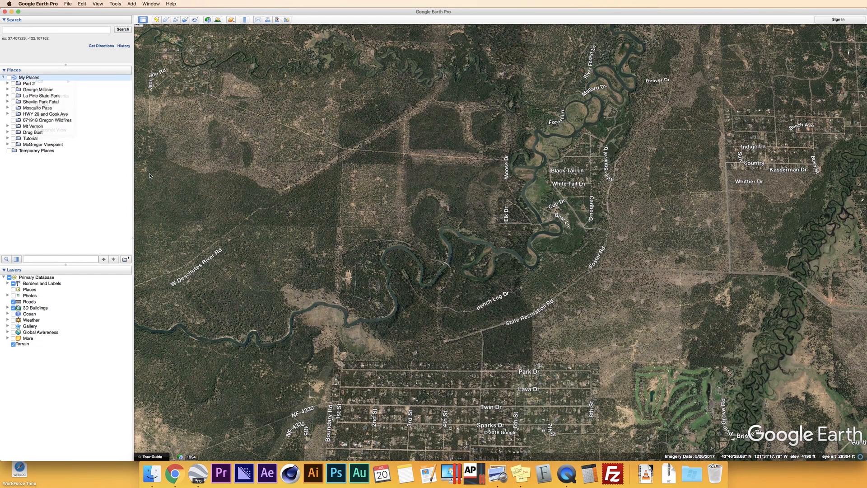
text(So)
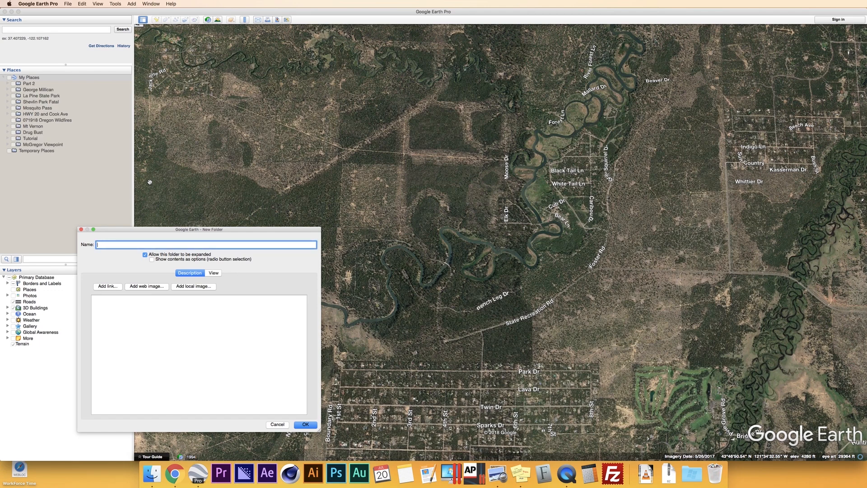
text(st Hiker)
key(Return)
Search for Bend, OR and fly to it
click(80, 28)
text(Bend, OR)
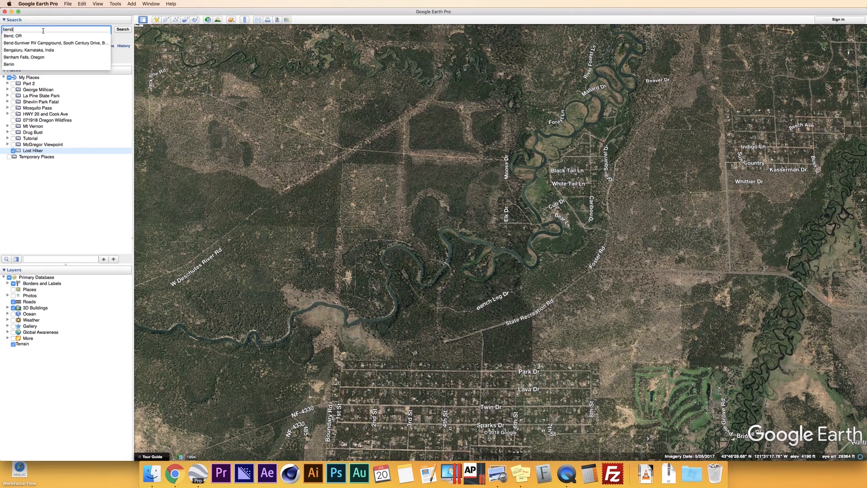
key(Return)
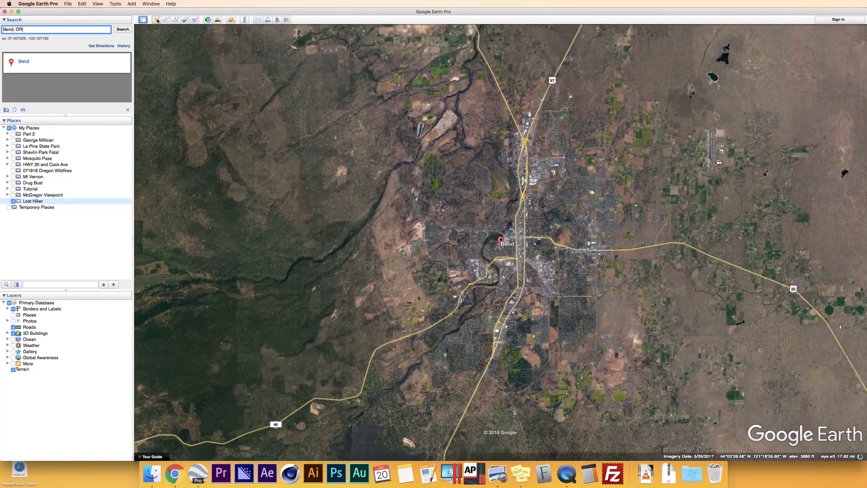
Add a placemark at Bend using the white blank paddle icon, coloured red, at scale 2.0
click(156, 19)
click(312, 245)
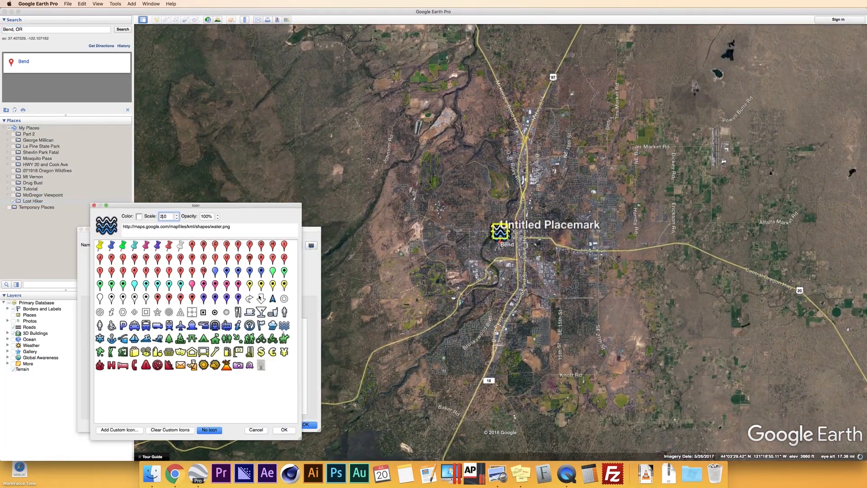
double_click(164, 217)
text(2)
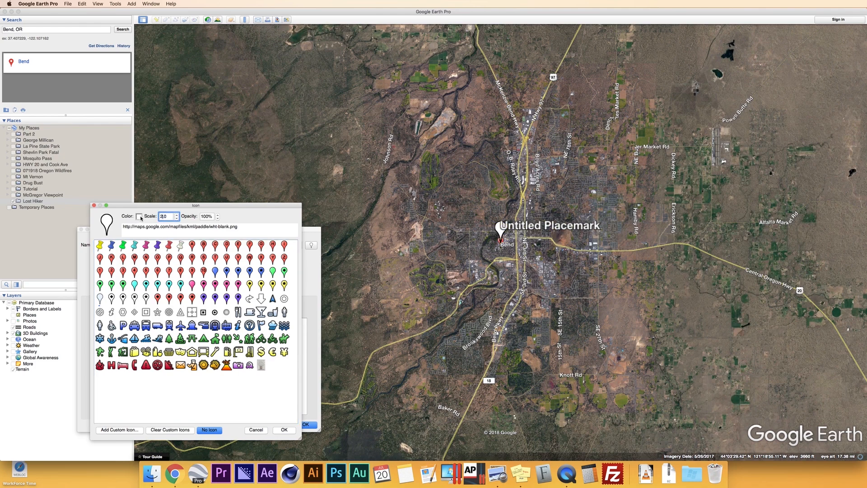
click(139, 217)
click(258, 298)
click(293, 308)
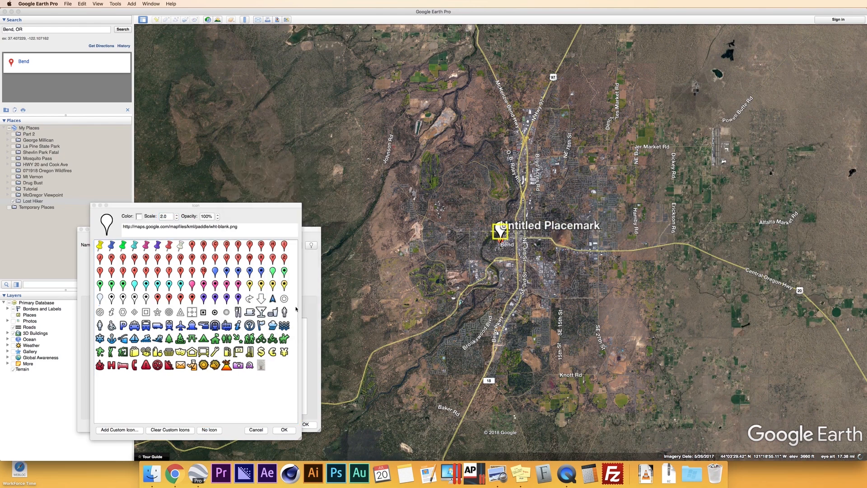
click(284, 430)
Name the new placemark "BEND" with leading spaces and save it in the Lost Hiker folder
drag(142, 247, 74, 240)
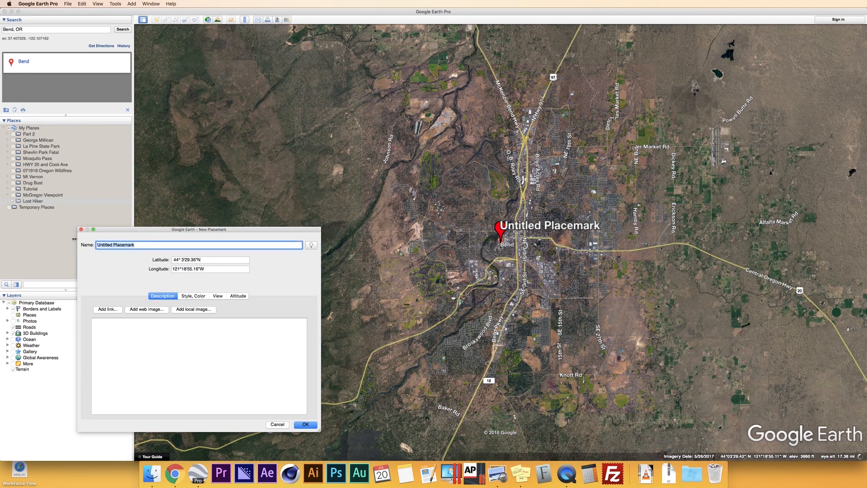
key(BackSpace)
text(BEND)
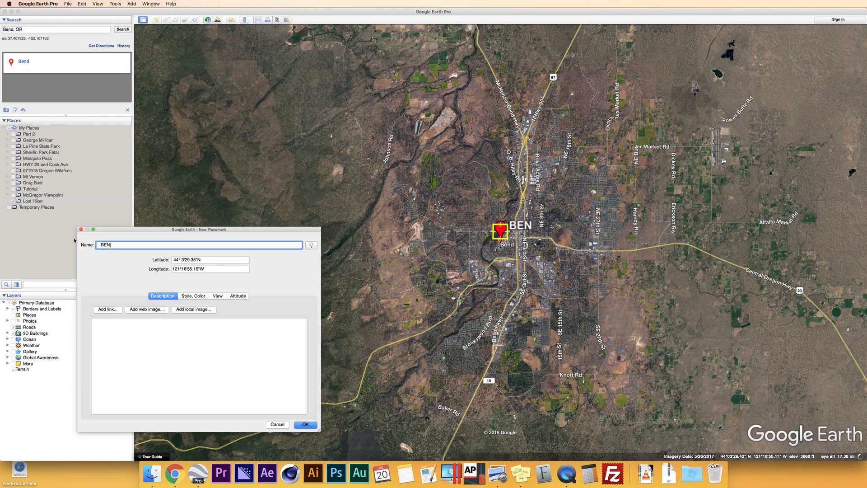
click(306, 424)
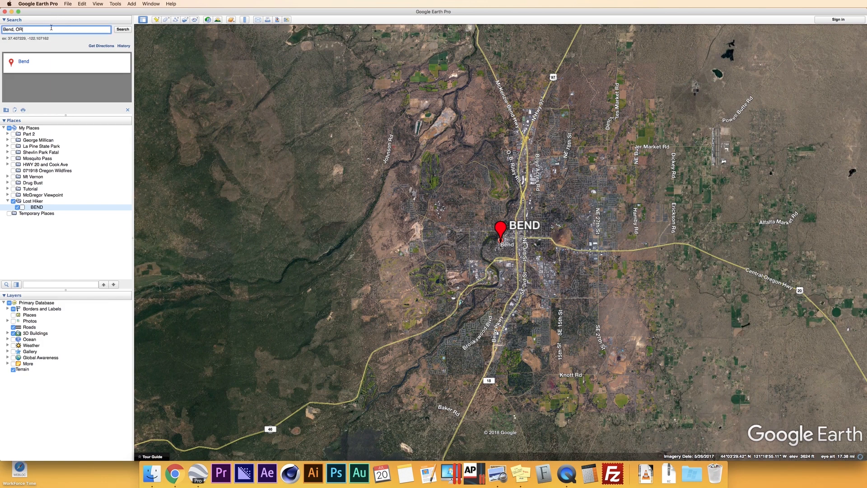
Search for green lakes using the suggestion Green Lakes Loop, Bend, OR
text(green lakes)
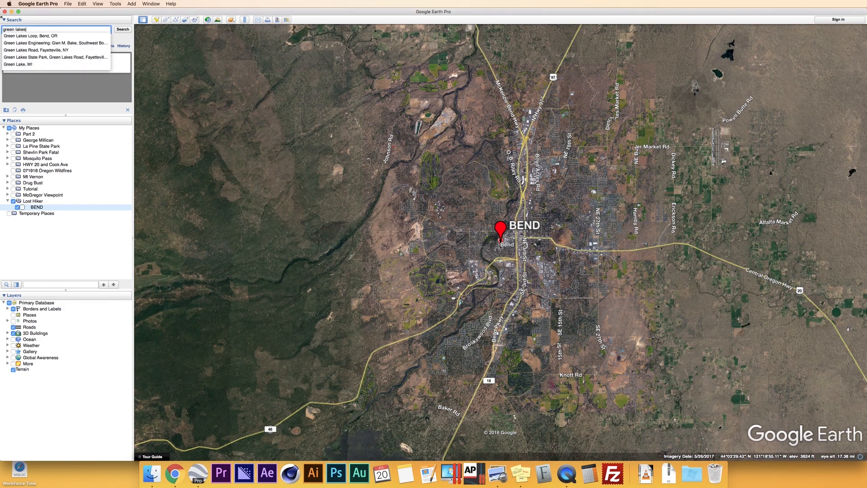
key(Down)
key(Return)
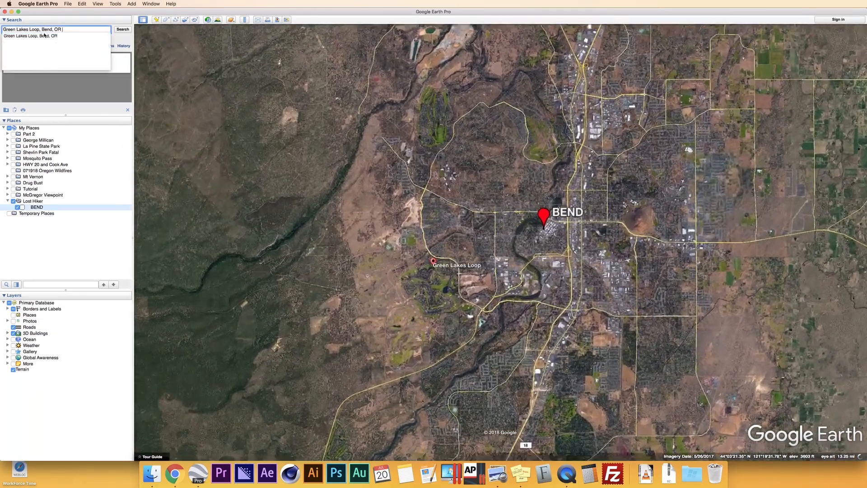
Cut the Green Lakes Loop search text back to "Green Lake"
key(BackSpace)
key(BackSpace)
key(BackSpace)
key(BackSpace)
key(BackSpace)
key(BackSpace)
key(BackSpace)
key(BackSpace)
key(BackSpace)
key(BackSpace)
key(BackSpace)
key(BackSpace)
key(BackSpace)
key(BackSpace)
key(BackSpace)
key(BackSpace)
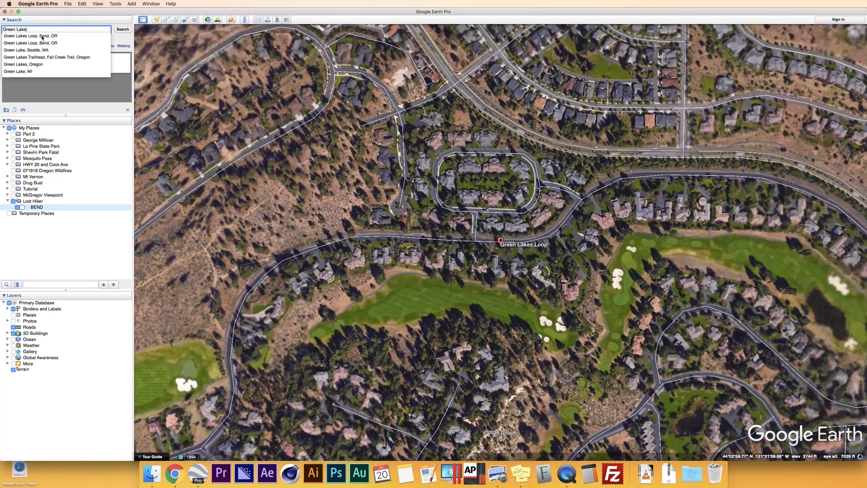
text(, Bend,)
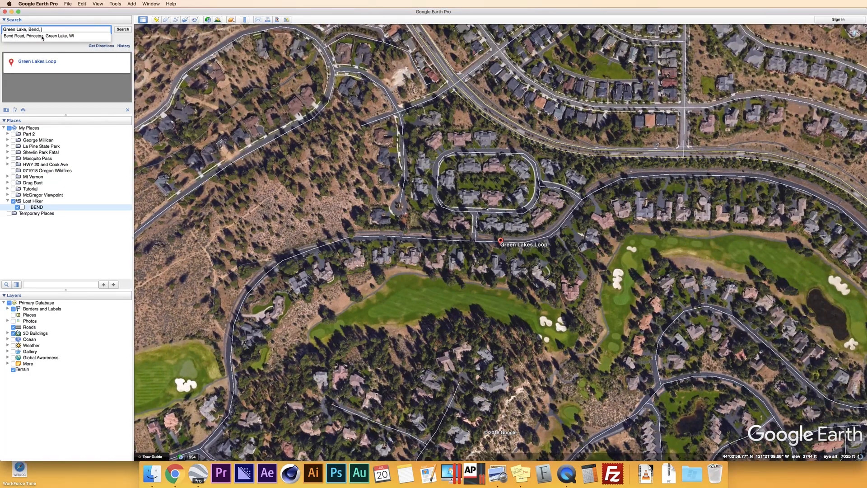
key(BackSpace)
key(BackSpace)
key(BackSpace)
key(BackSpace)
key(BackSpace)
key(BackSpace)
key(BackSpace)
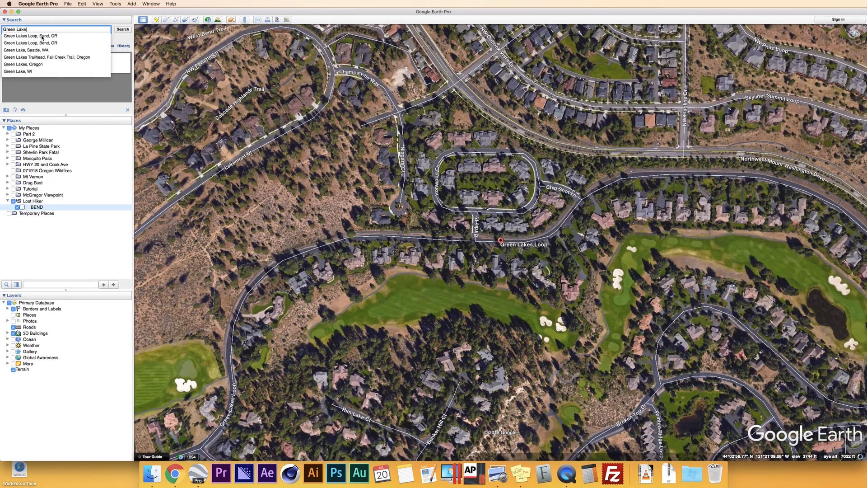
Search for Green Lakes, Bend, OR using the suggestion Green Lakes, OR and fly to it
text(s)
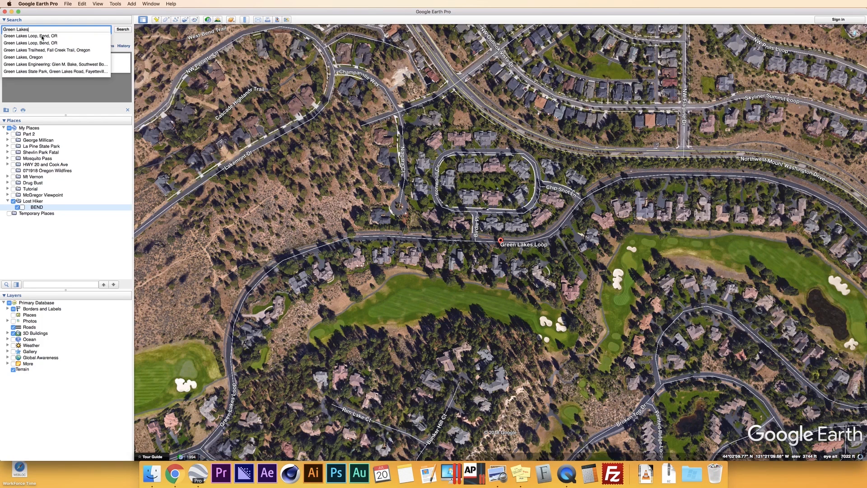
text(, Bend, OR)
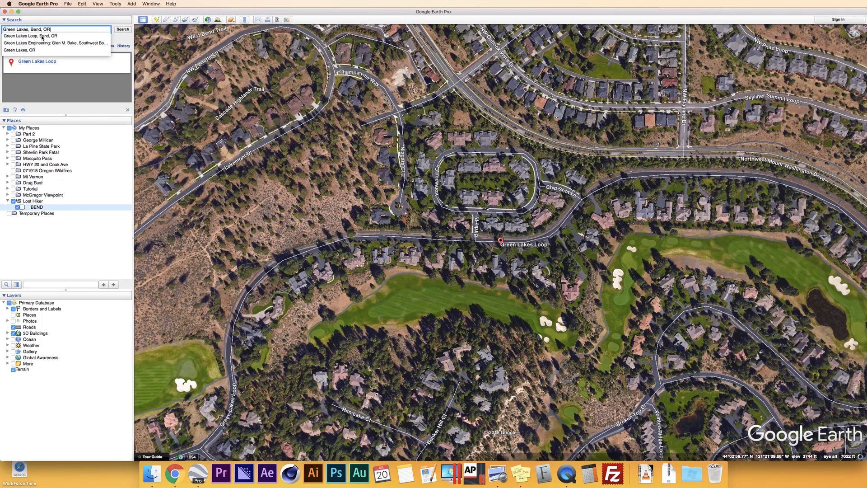
key(Down)
key(Down)
key(Down)
key(Return)
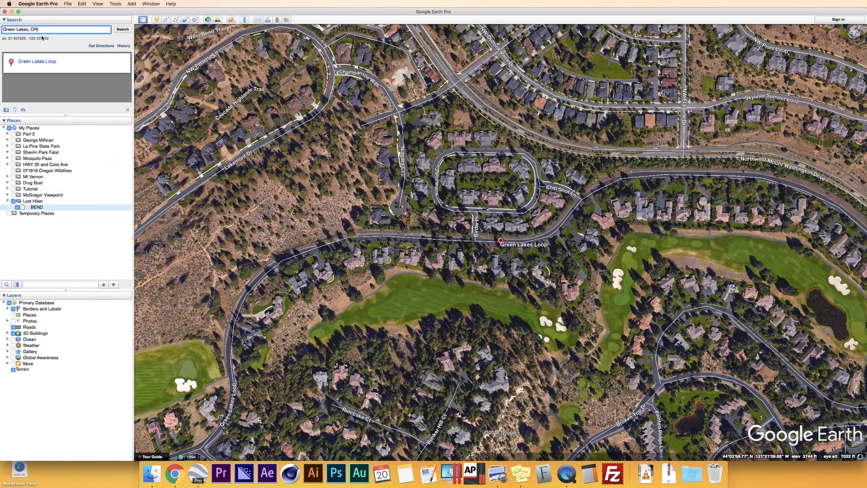
Add a placemark named "Green Lakes" with leading spaces on the large lake, using the water waves icon at scale 2.0
scroll(382, 192, down, 5)
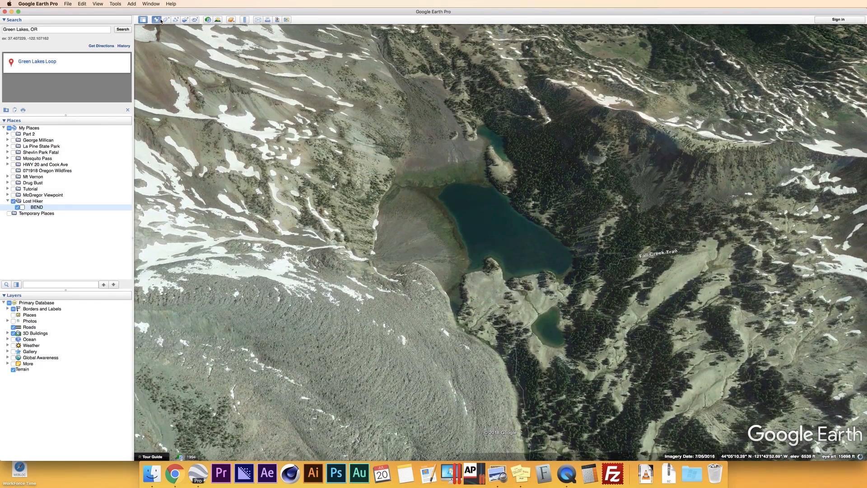
click(156, 19)
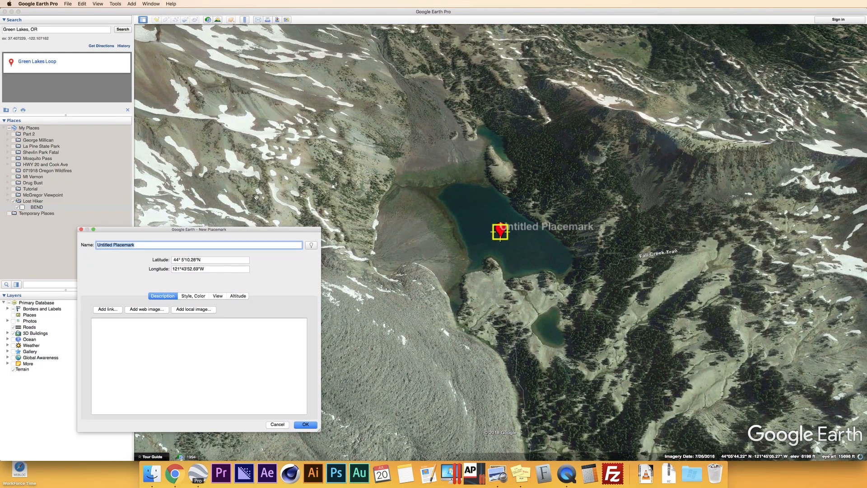
click(311, 245)
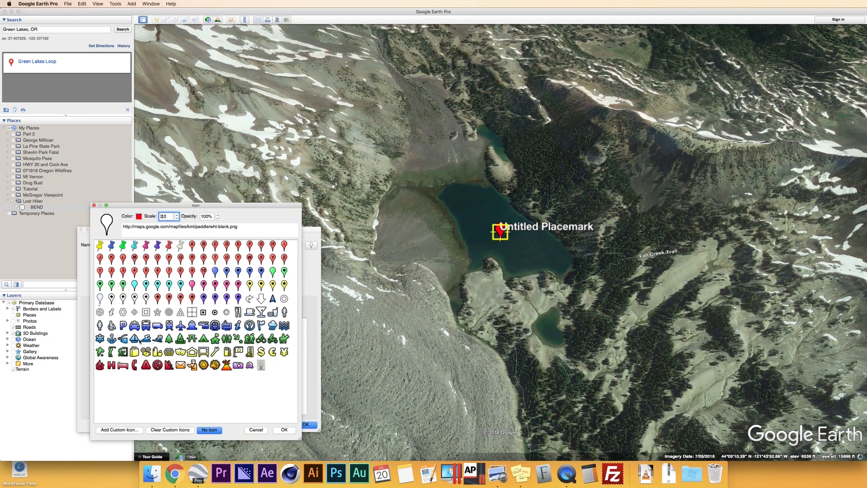
click(284, 325)
double_click(165, 216)
text(2.0)
click(284, 430)
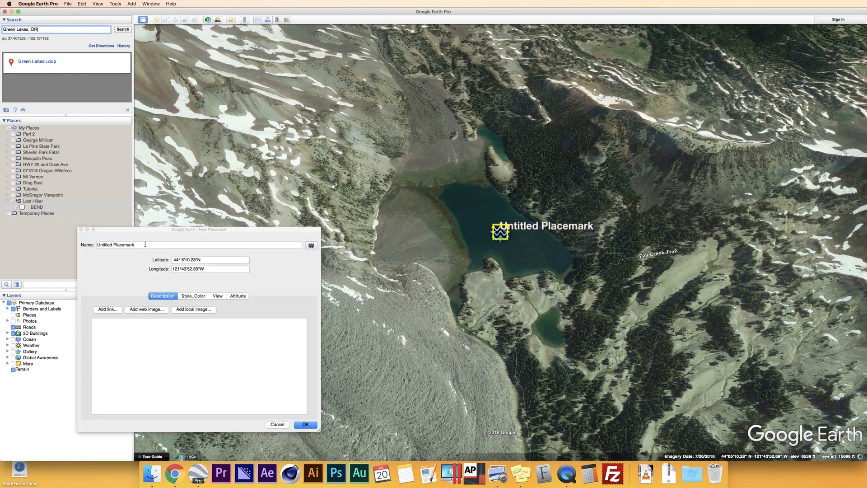
key(BackSpace)
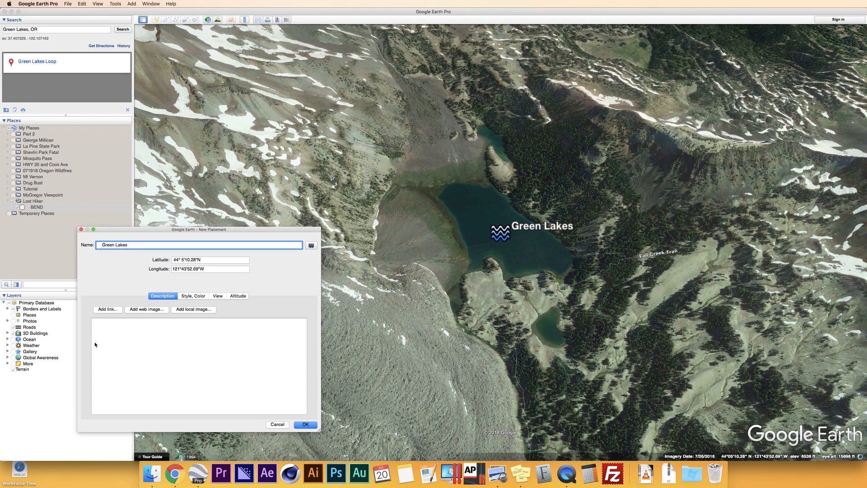
click(302, 425)
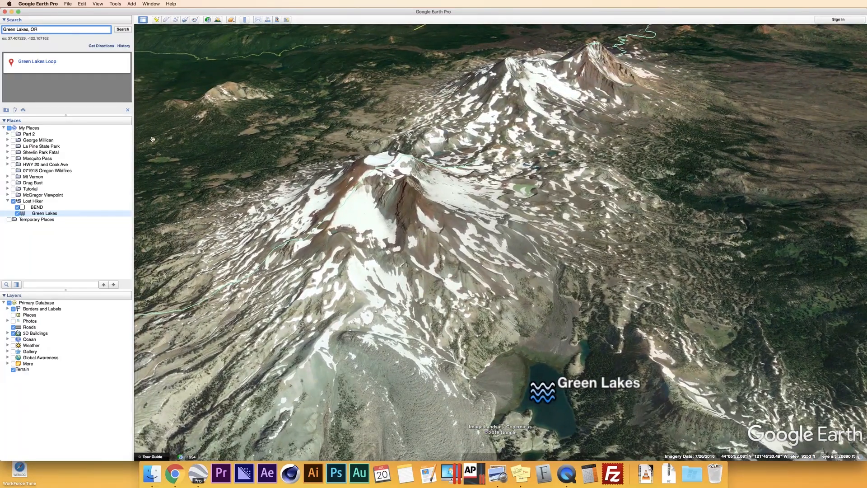
Search for South Sister, Oregon and fly to it
drag(43, 29, 1, 28)
text(South Sister, Oregon)
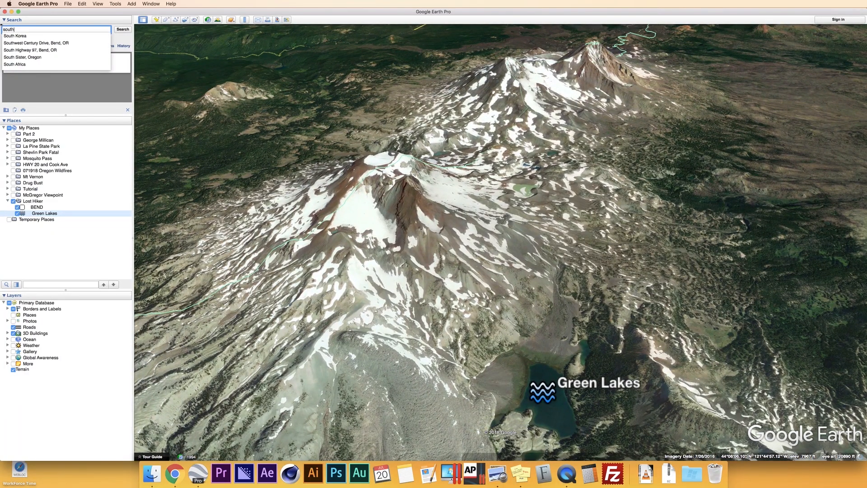
key(Return)
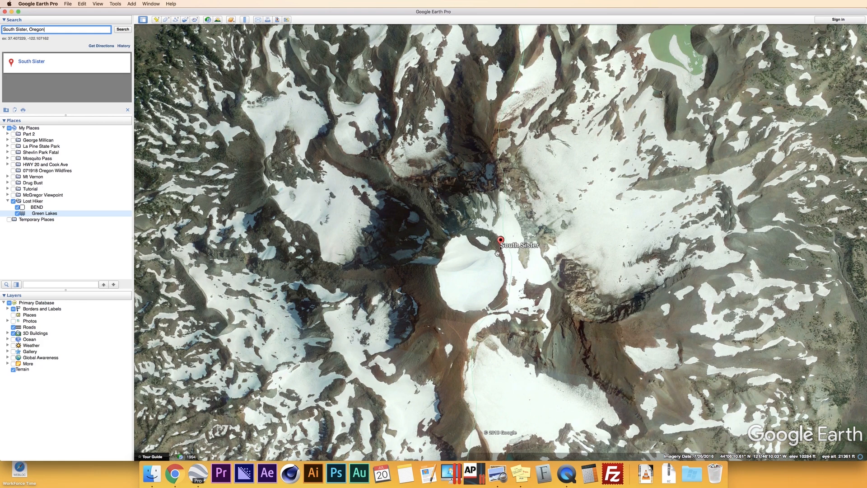
Add a placemark and position it on the snowfield in South Sister's summit crater
scroll(498, 254, up, 5)
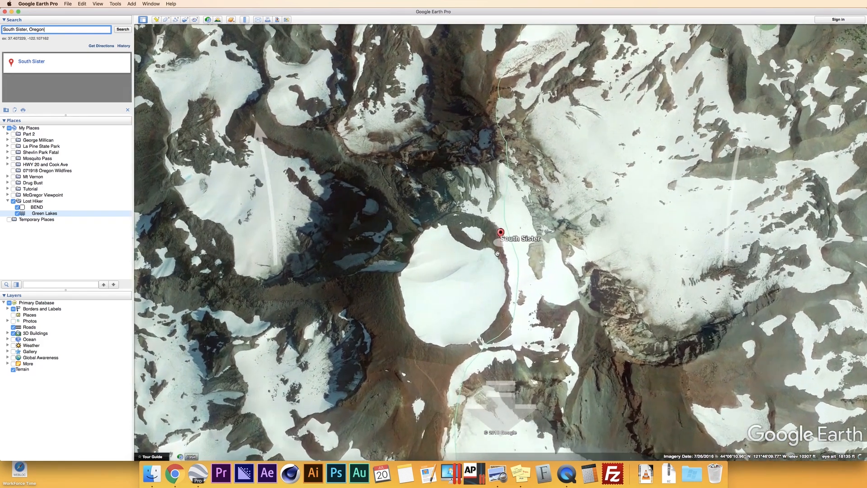
scroll(497, 253, up, 5)
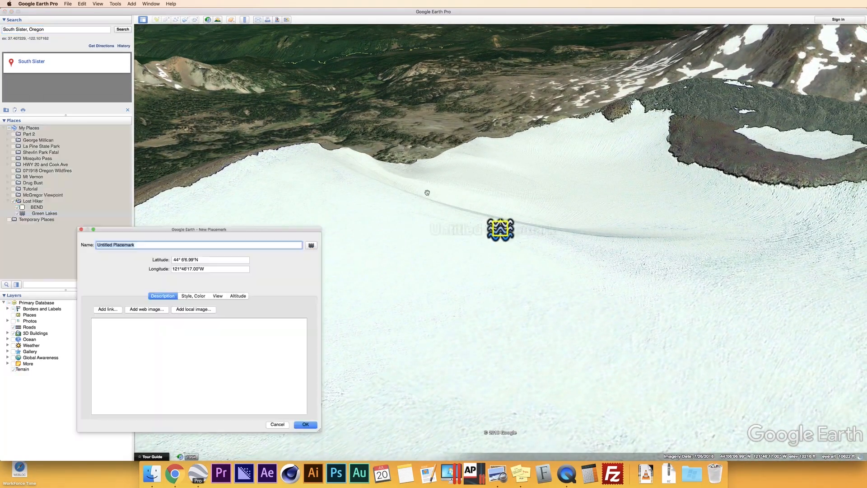
drag(501, 239, 533, 305)
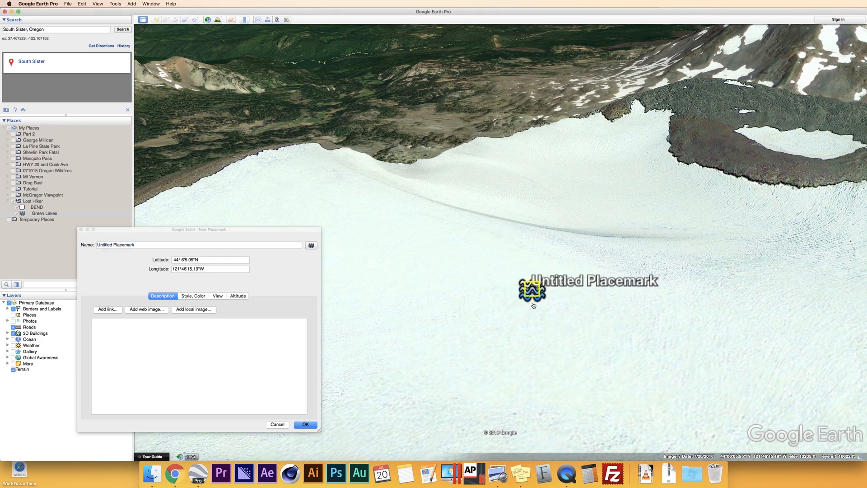
Give the new placemark the white diamond paddle icon, coloured light peach, at scale 2.0
click(311, 245)
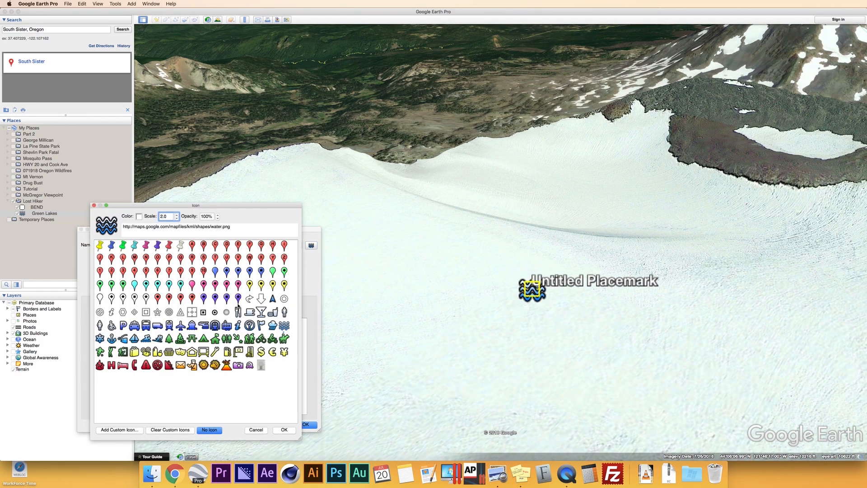
click(114, 300)
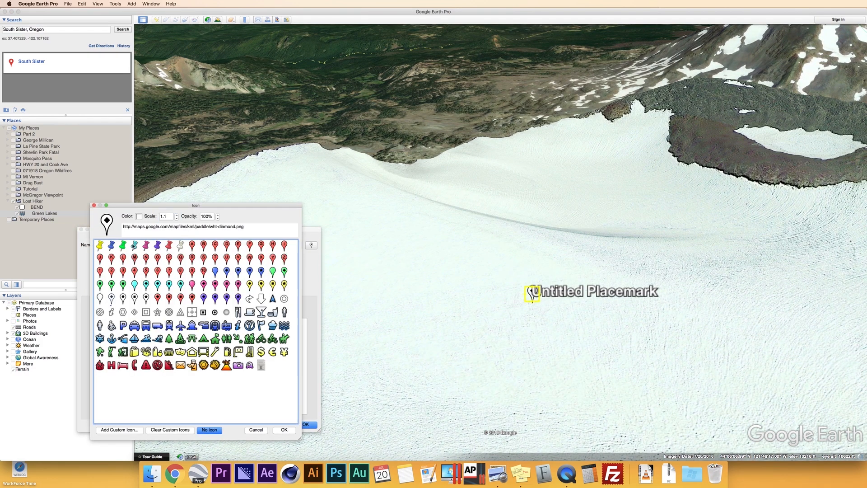
double_click(164, 216)
text(2.0)
click(139, 217)
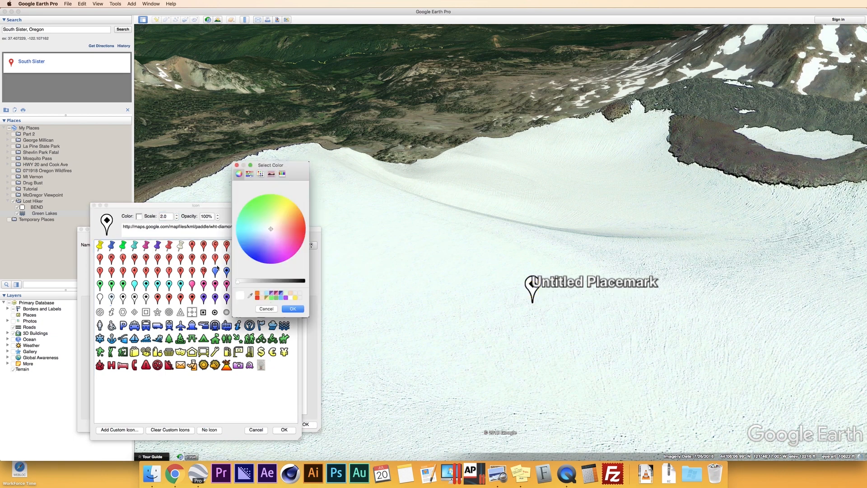
click(295, 297)
click(292, 308)
click(284, 430)
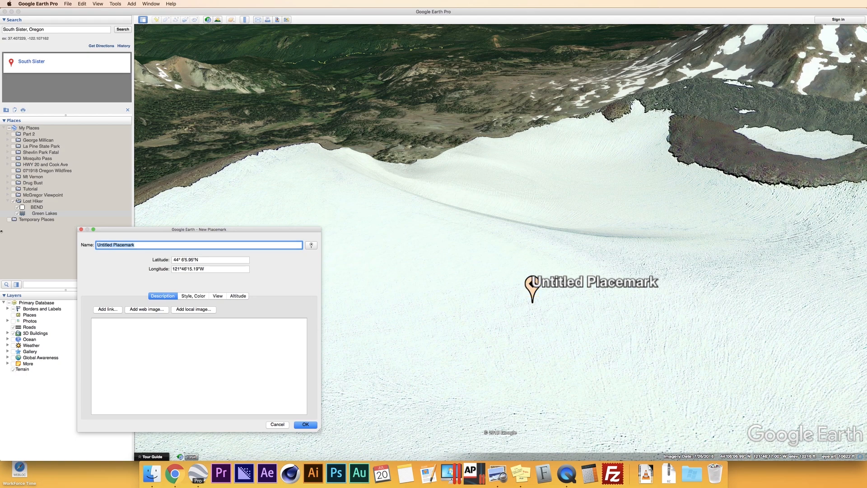
Name the new placemark "South Sister" with leading spaces and save it
key(BackSpace)
text(South Sister)
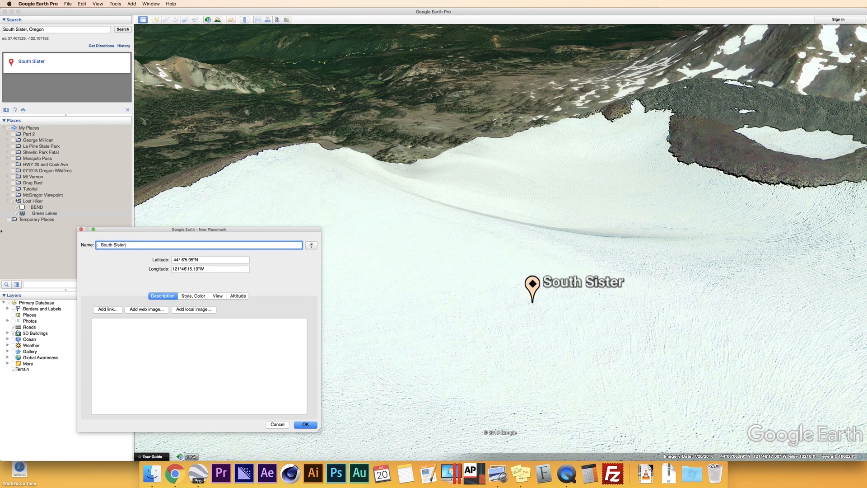
key(Return)
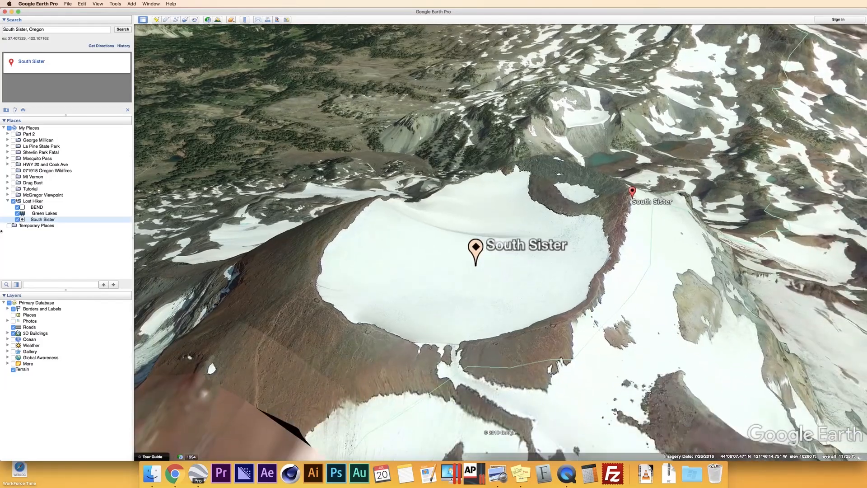
Clear the search results and add a placemark on the highway at the edge of the green meadow south of South Sister
click(128, 109)
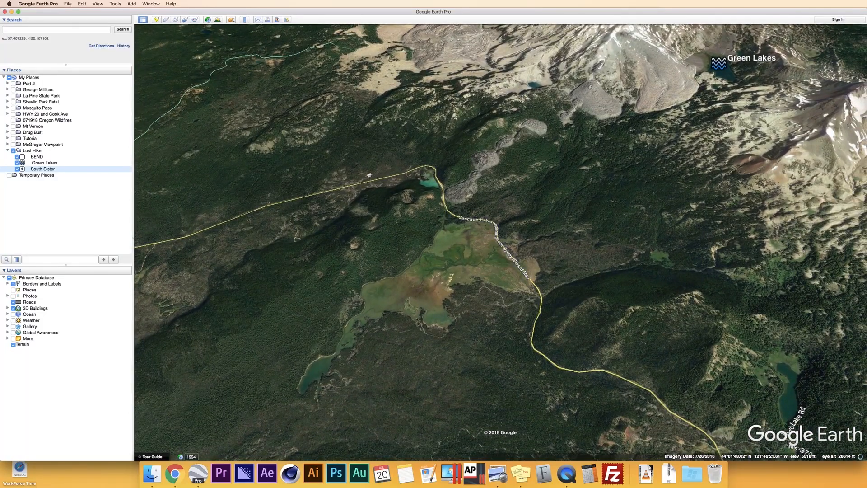
click(157, 20)
drag(500, 234, 541, 296)
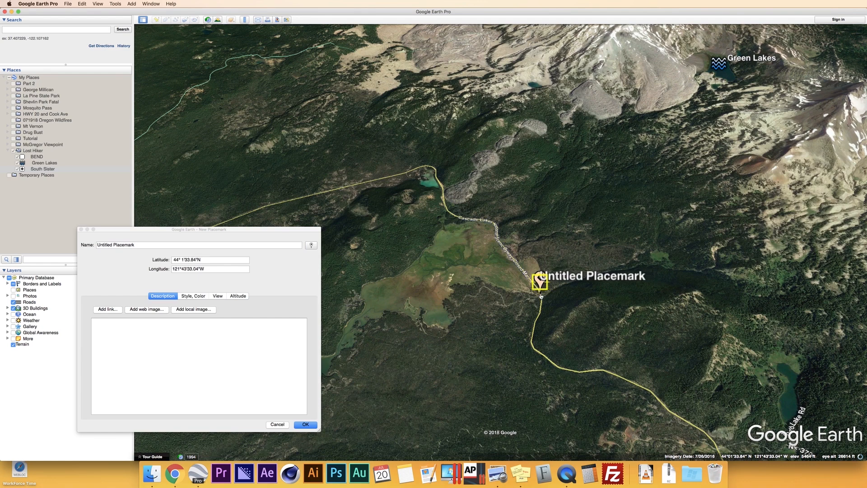
click(79, 236)
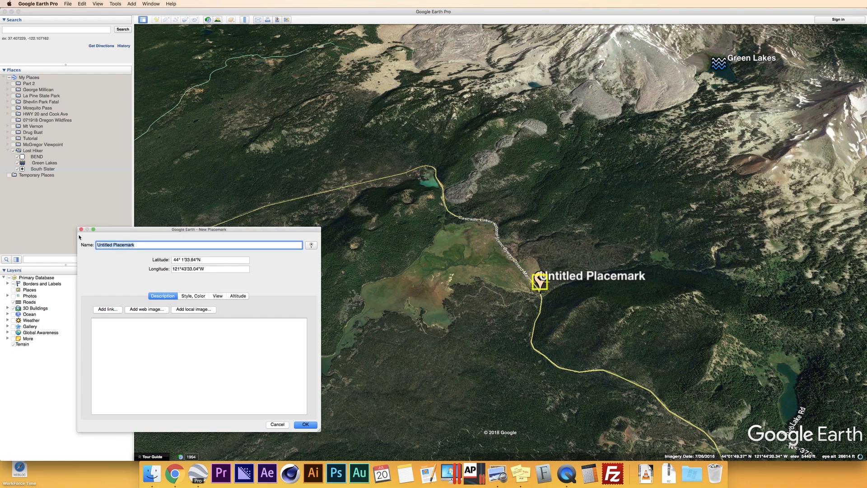
Name the placemark "Cascade Lakes Highway" with leading spaces, give it the light blue diamond paddle icon and save it
text(Cascade Lakes Highway)
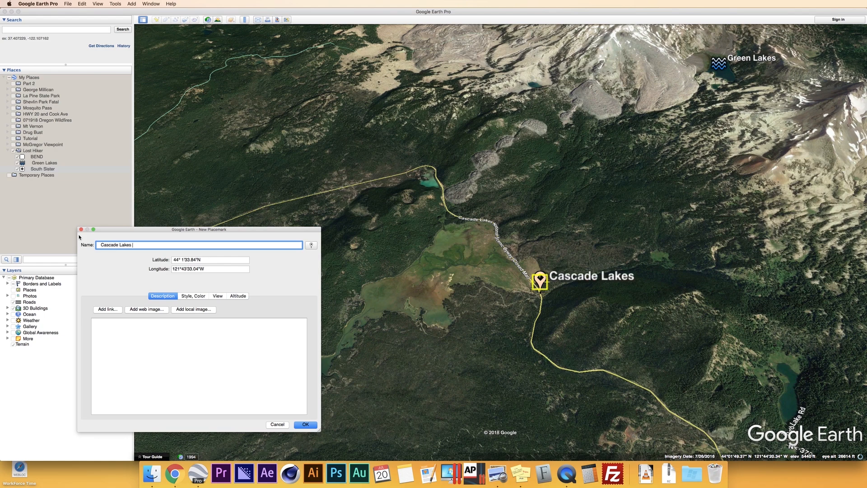
click(310, 245)
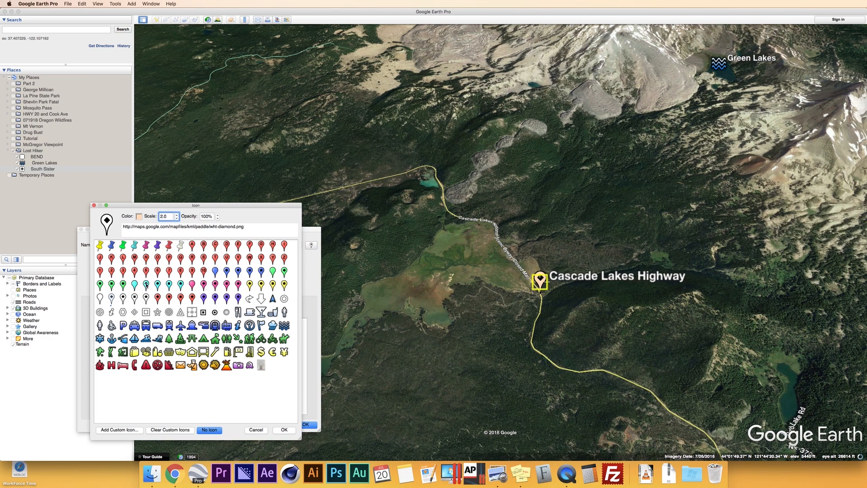
click(146, 285)
click(284, 430)
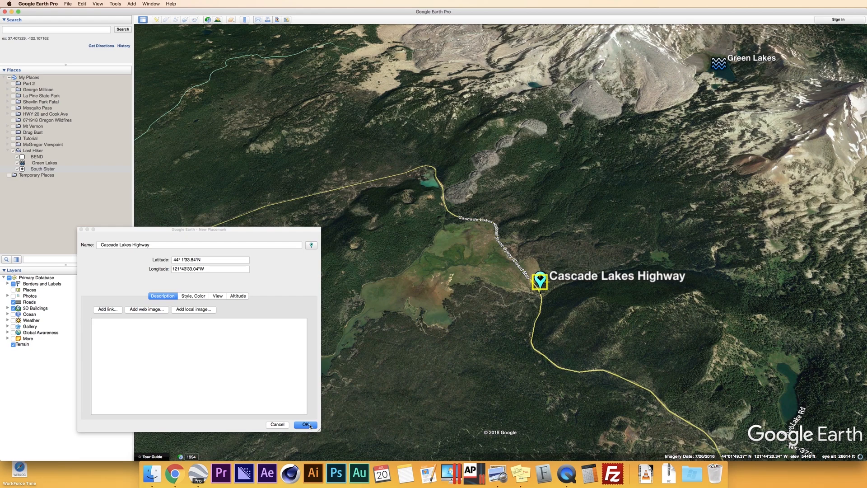
click(306, 425)
Snapshot a tilted overview of South Sister, Green Lakes and Cascade Lakes Highway as the Green Lakes placemark's view
scroll(309, 425, down, 5)
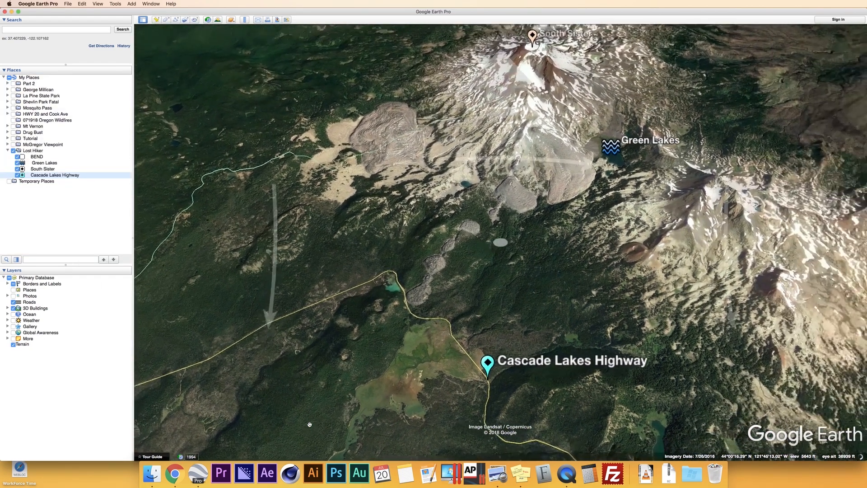
scroll(309, 425, down, 5)
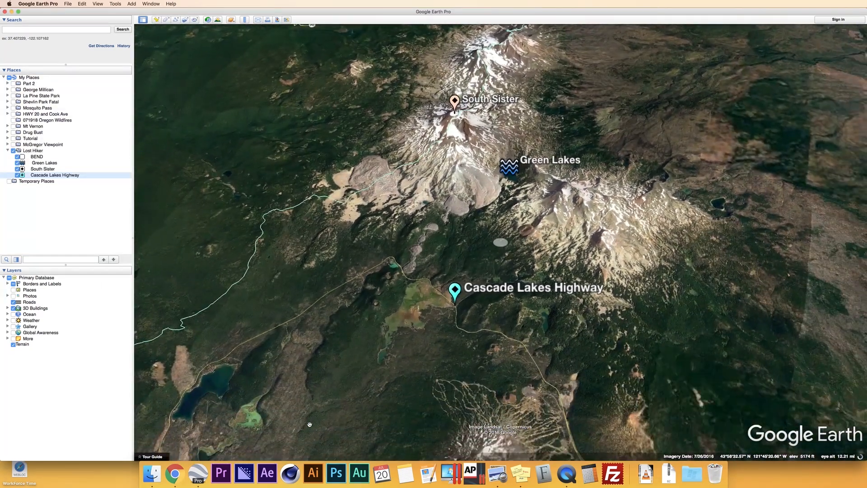
middle_drag(557, 359, 505, 185)
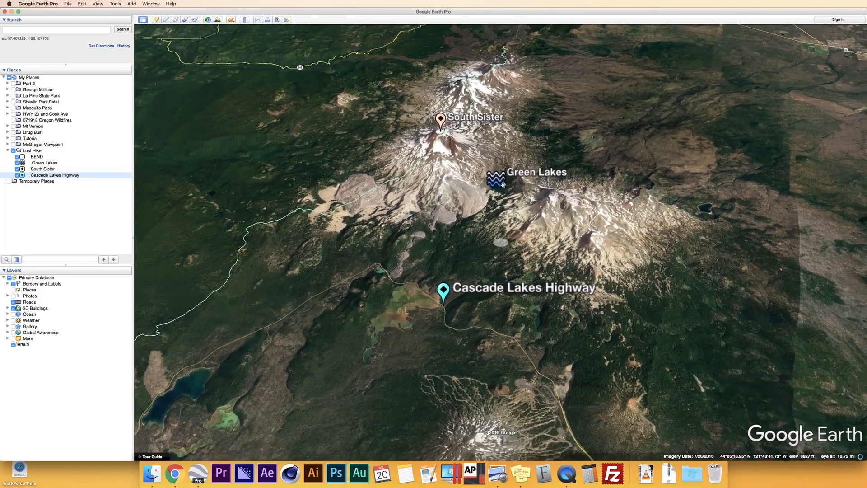
click(36, 164)
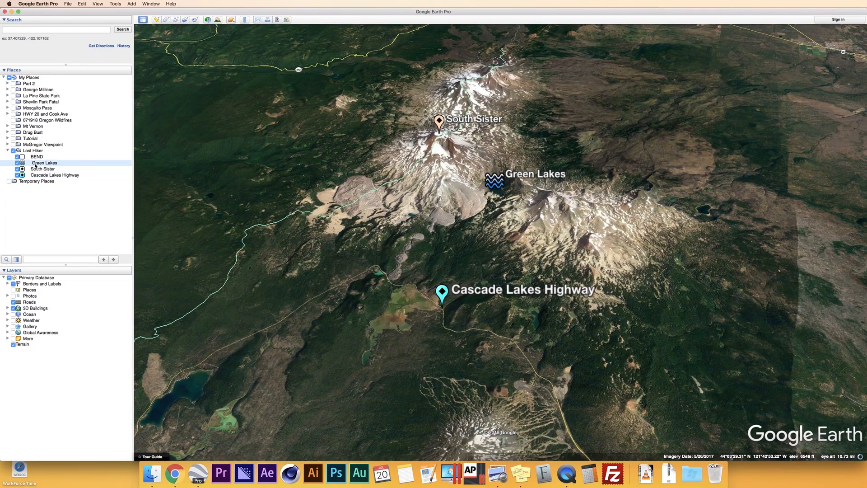
right_click(36, 164)
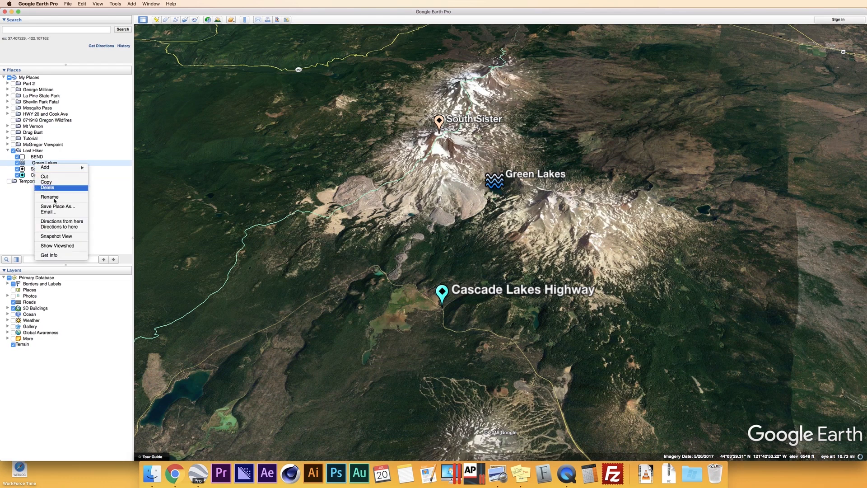
click(62, 237)
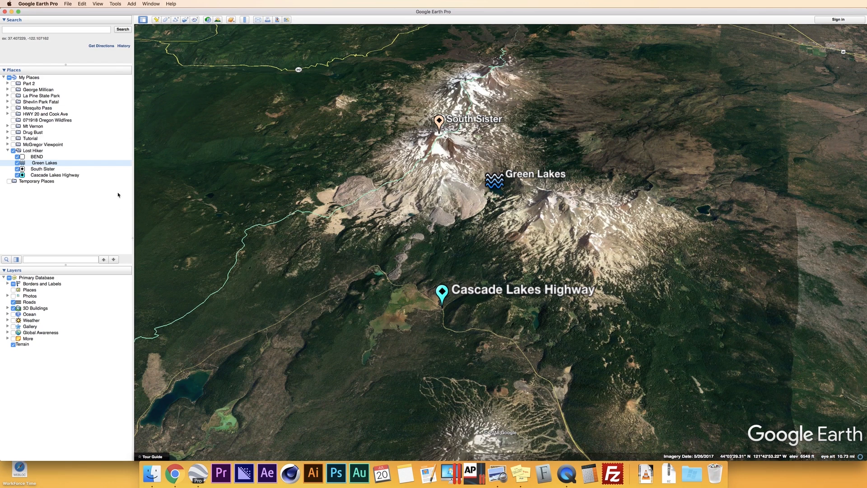
Hide the South Sister and Cascade Lakes Highway placemarks and snapshot the wide view of Bend and Green Lakes for the BEND placemark
click(17, 169)
click(18, 174)
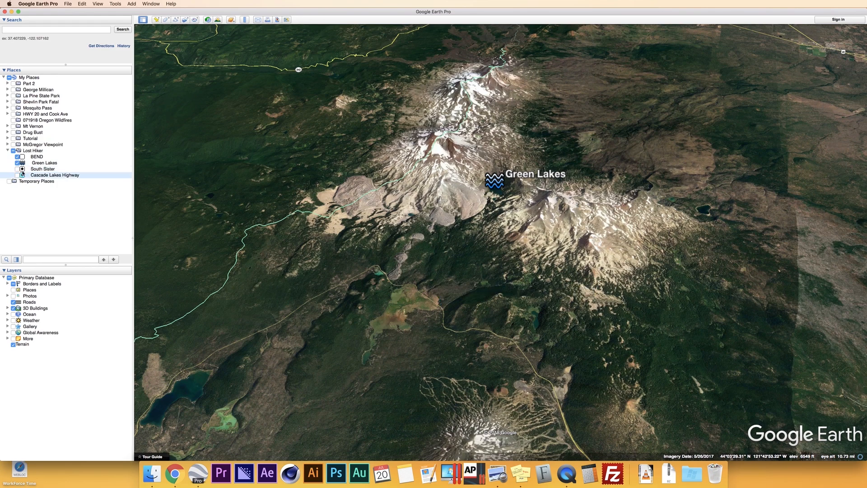
double_click(35, 176)
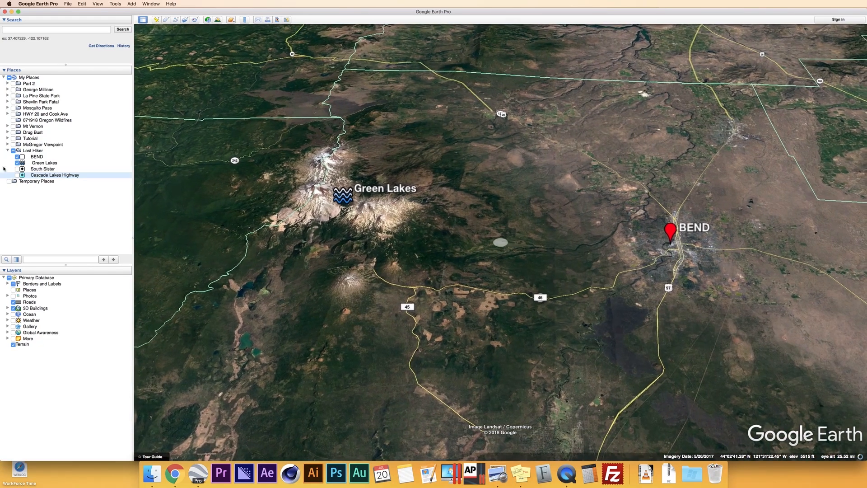
click(38, 157)
right_click(38, 158)
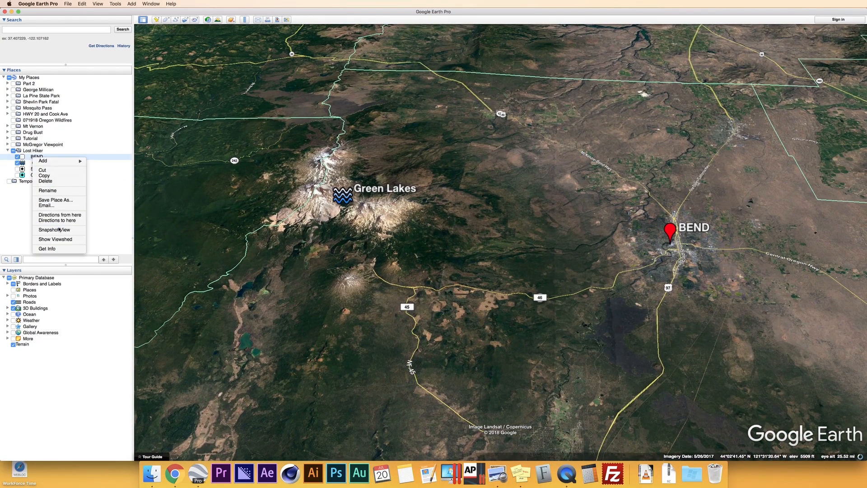
click(36, 164)
click(36, 164)
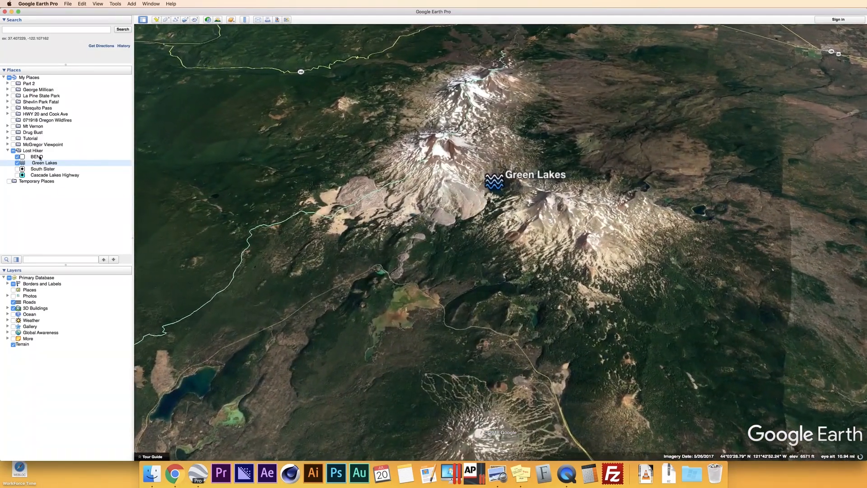
Check the flight from BEND toward Green Lakes and snapshot an adjusted wide view showing both places for the BEND placemark
double_click(39, 157)
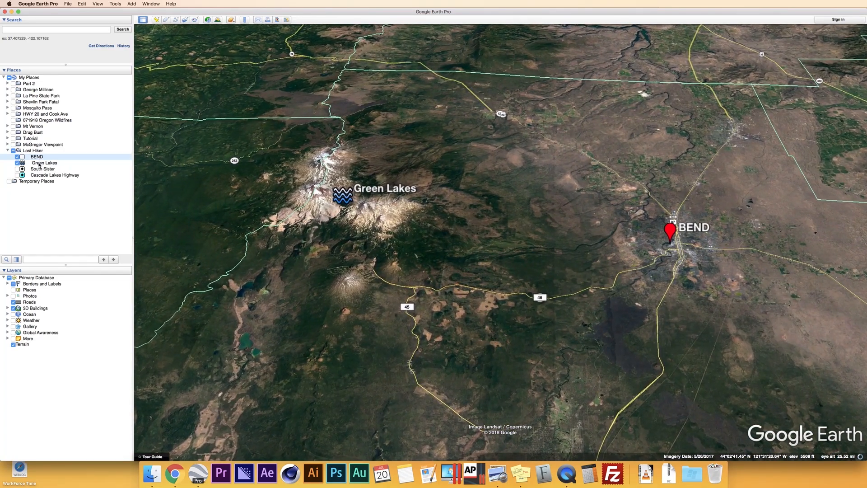
click(39, 163)
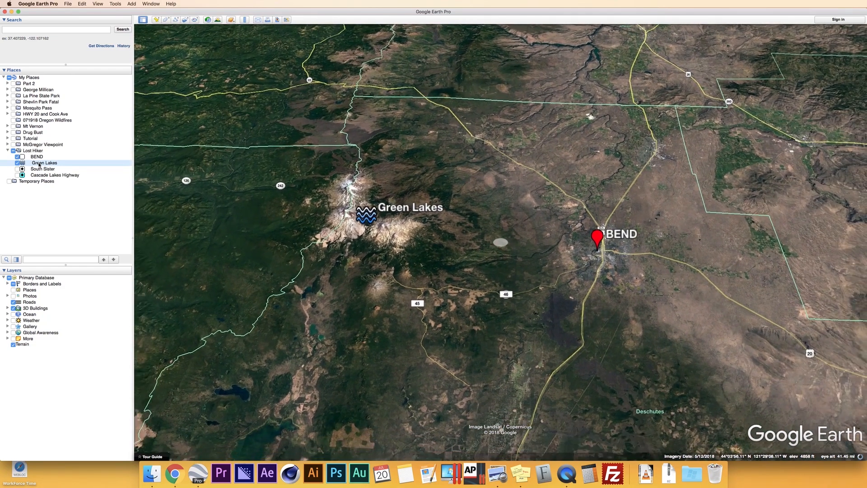
click(34, 157)
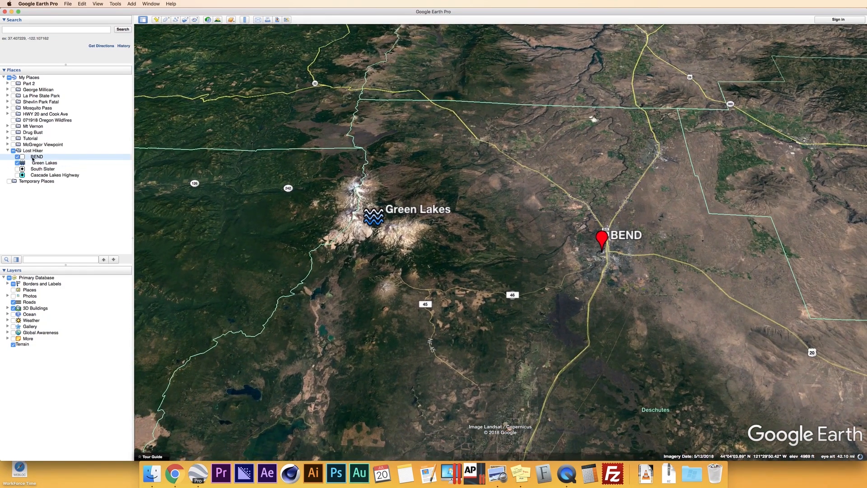
right_click(32, 157)
click(60, 231)
Rehearse the tour by flying to Green Lakes with South Sister and Cascade Lakes Highway shown, zooming in, and hiding both placemarks again
double_click(37, 163)
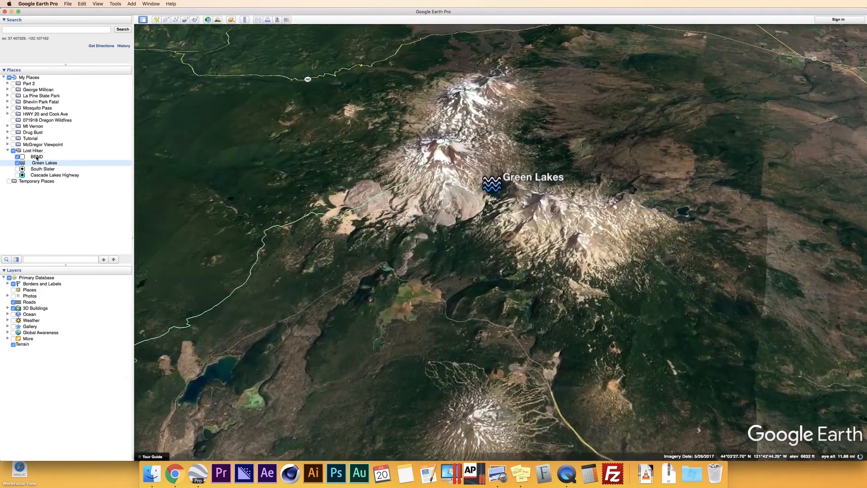
click(18, 169)
click(18, 175)
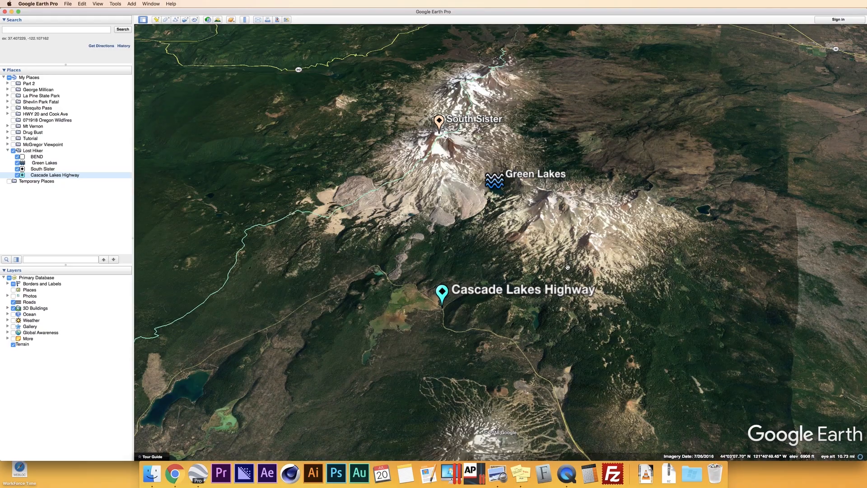
scroll(568, 266, down, 5)
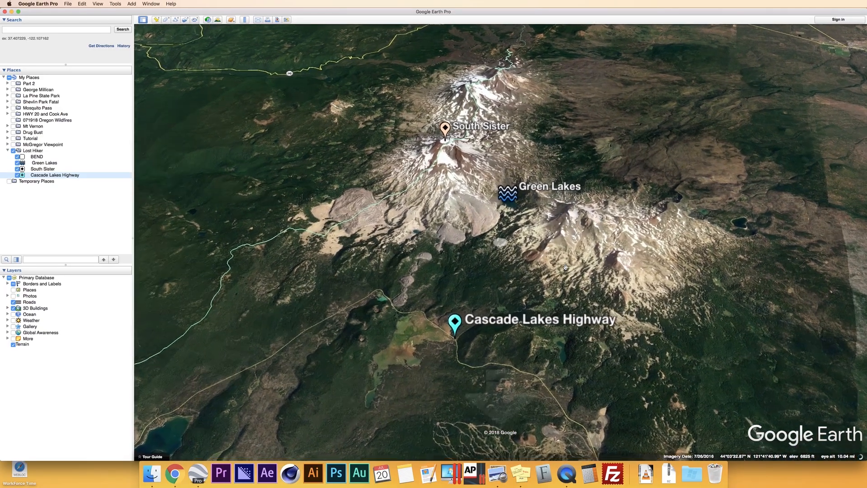
scroll(566, 267, down, 5)
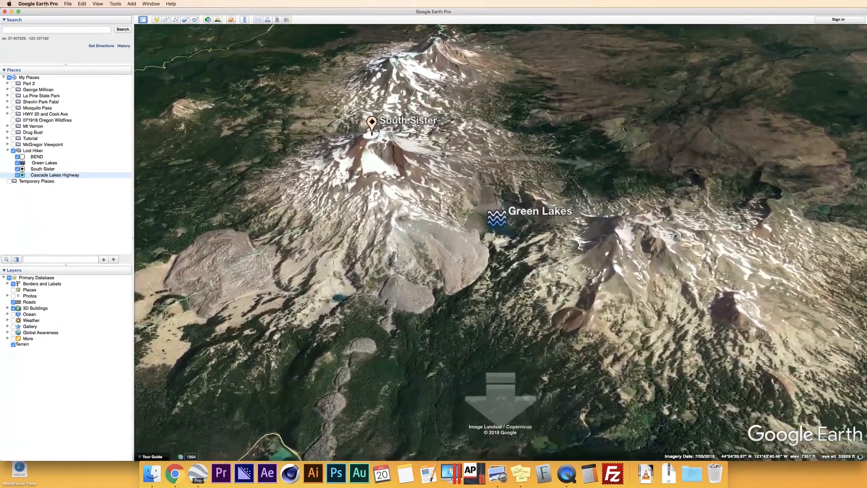
scroll(303, 214, up, 4)
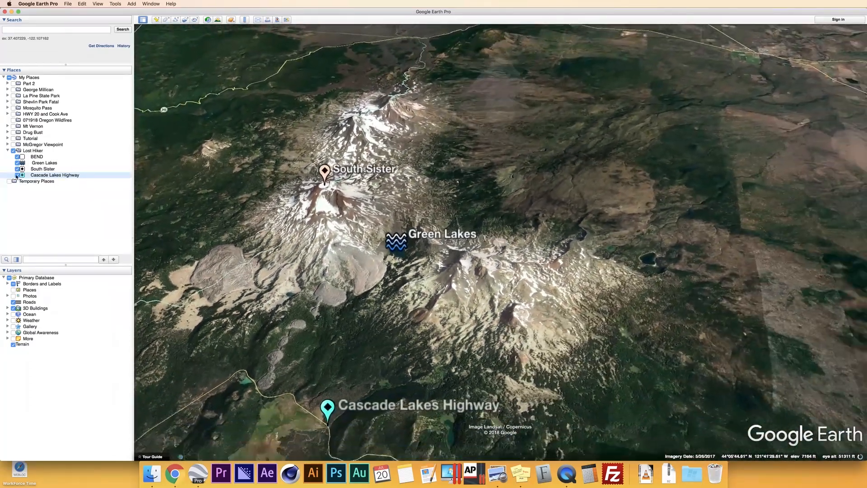
click(18, 174)
click(18, 168)
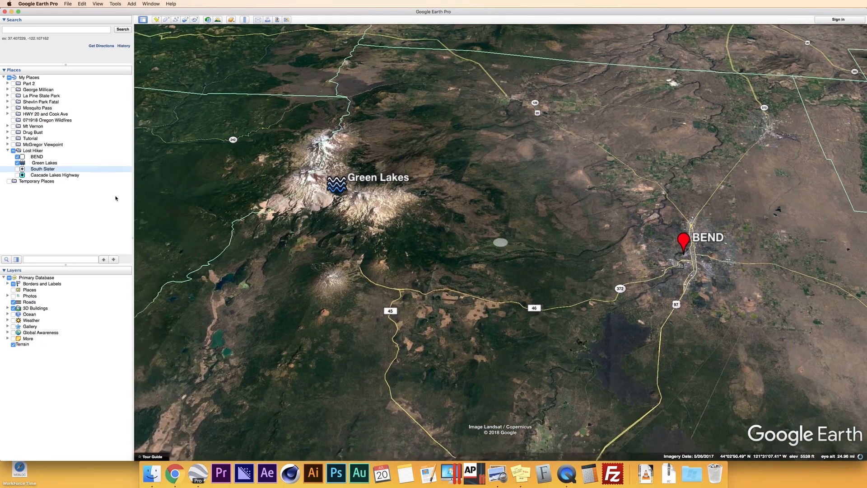
Record a tour from the BEND view to Green Lakes, showing South Sister and Cascade Lakes Highway on arrival and ending close on the lakes
click(36, 157)
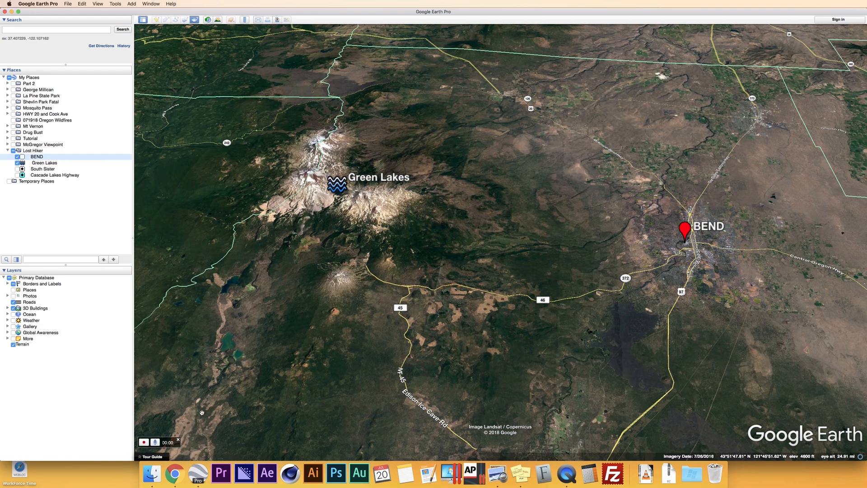
double_click(43, 164)
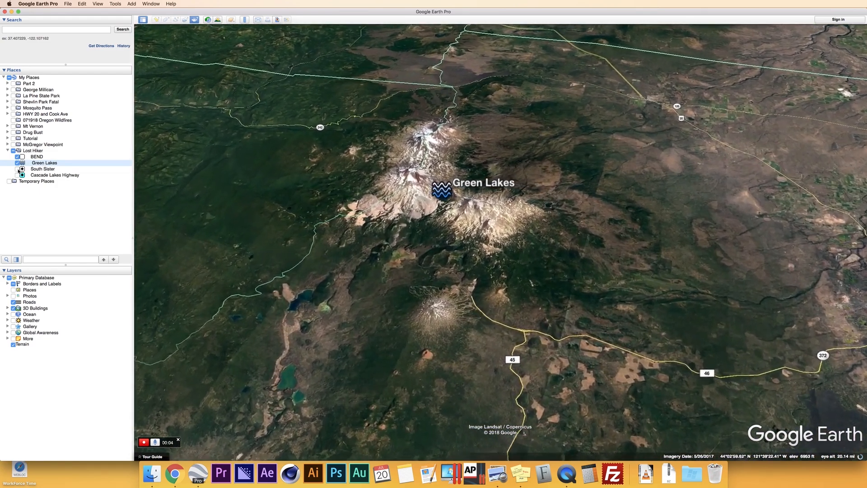
click(18, 169)
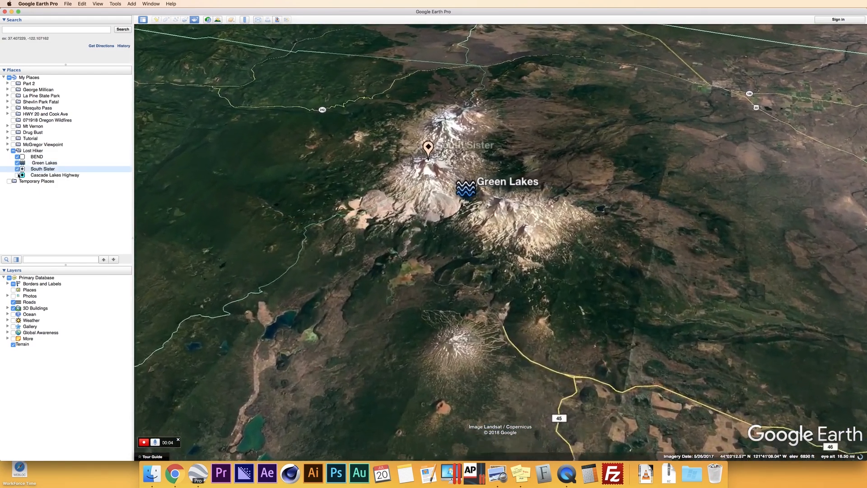
click(18, 176)
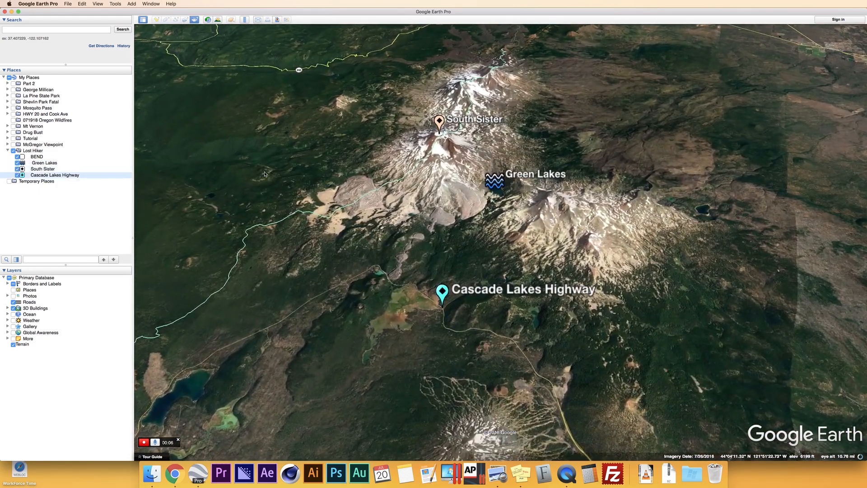
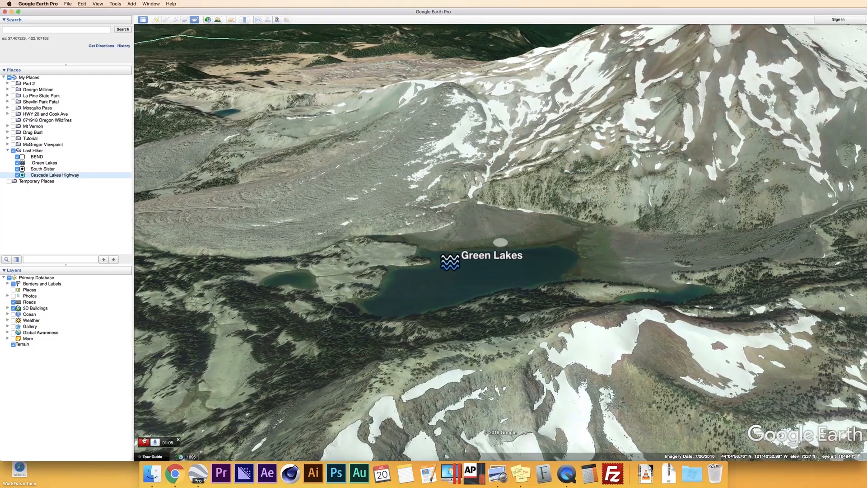
click(144, 441)
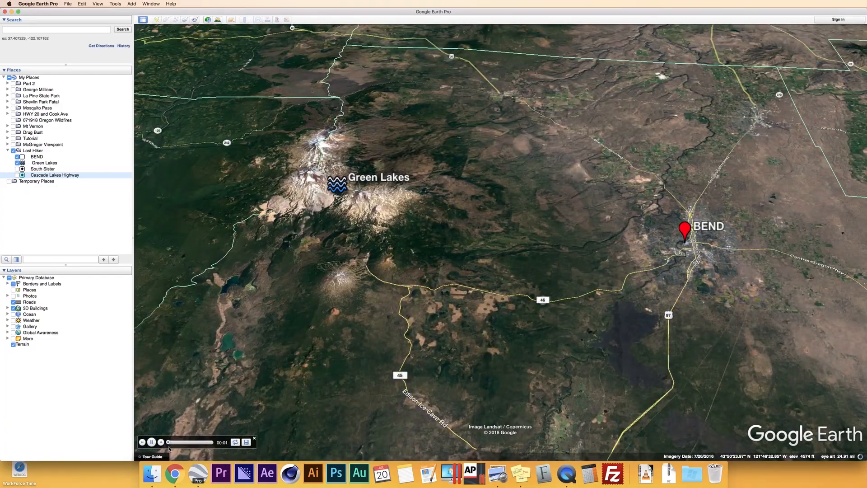
Review the recorded tour by scrubbing through it to the end
drag(169, 445, 176, 443)
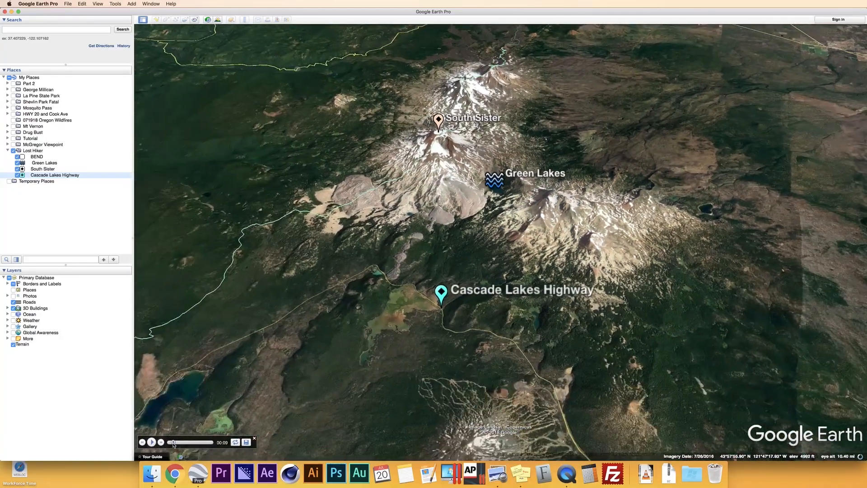
drag(173, 445, 171, 445)
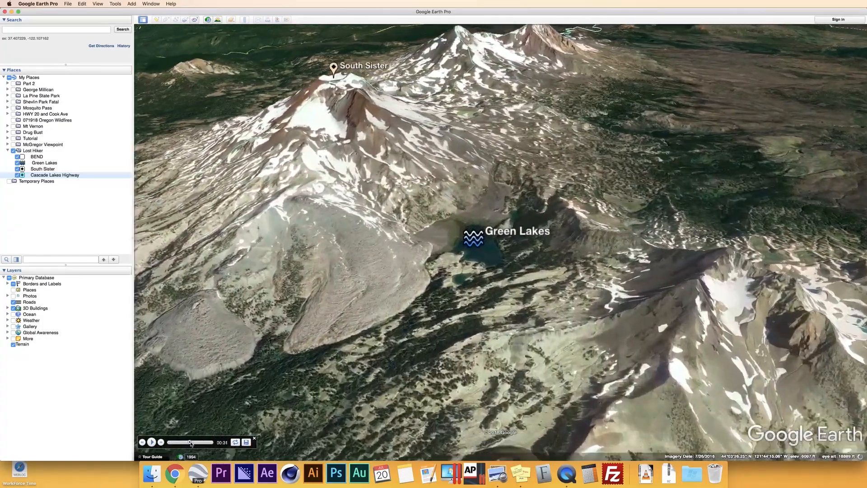
drag(191, 444, 213, 442)
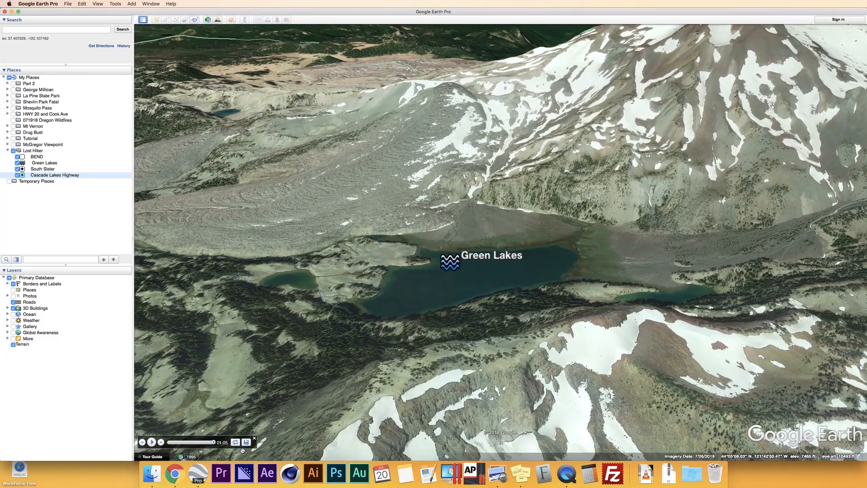
Save the recorded tour as "Green Lakes Area Map" in the Lost Hiker folder and close the tour player
click(246, 442)
text(Green Lakes Area Map)
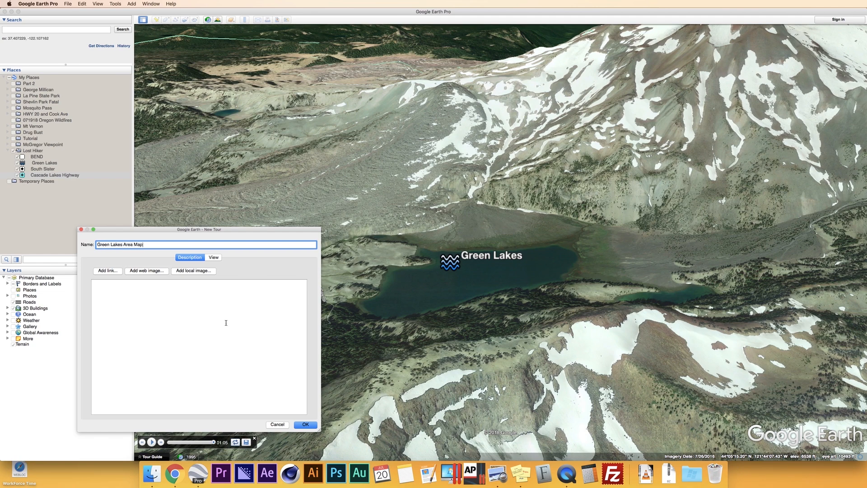
key(Return)
click(255, 438)
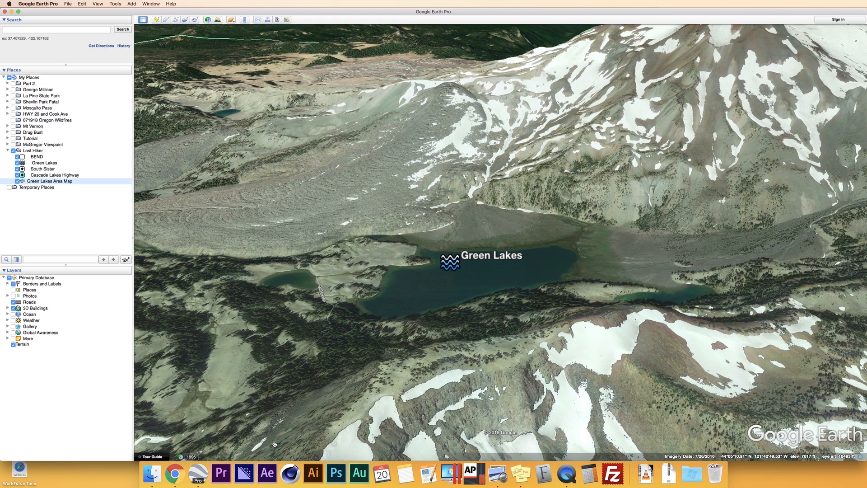
Switch to Chrome to read the Fatal Crash Map email request, and return to Google Earth Pro
click(174, 473)
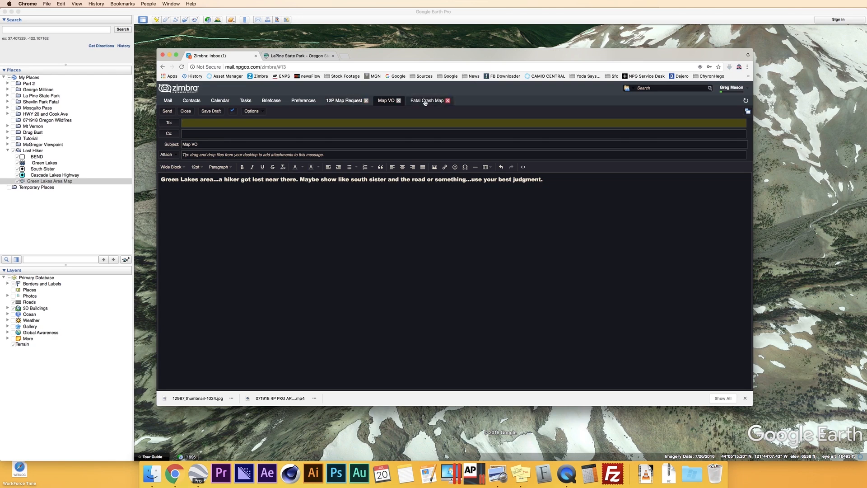
click(421, 102)
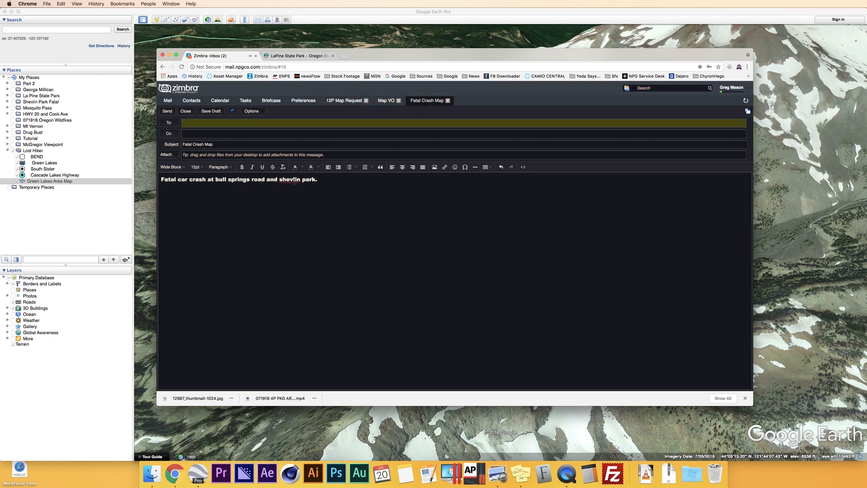
click(26, 152)
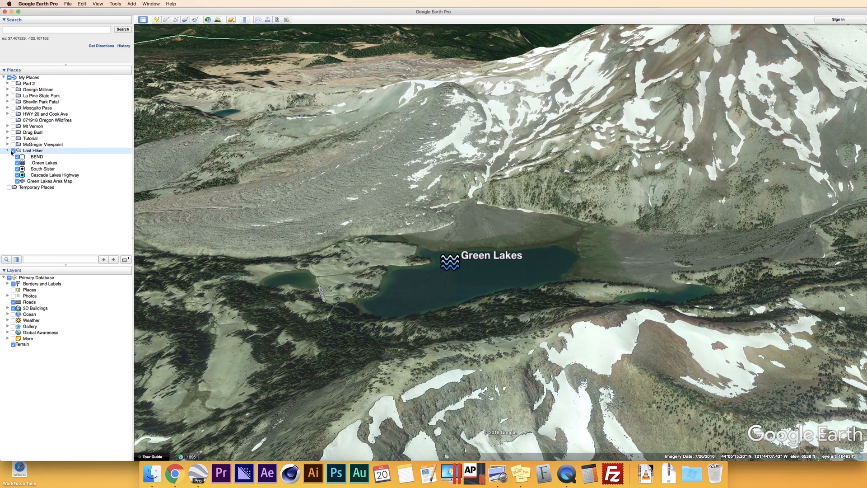
Hide and collapse the Lost Hiker folder and create a new folder named "Fatal Car Crash" under My Places
click(13, 150)
click(7, 151)
right_click(28, 78)
mouse_move(45, 82)
click(84, 86)
text(Fatal Car Crash)
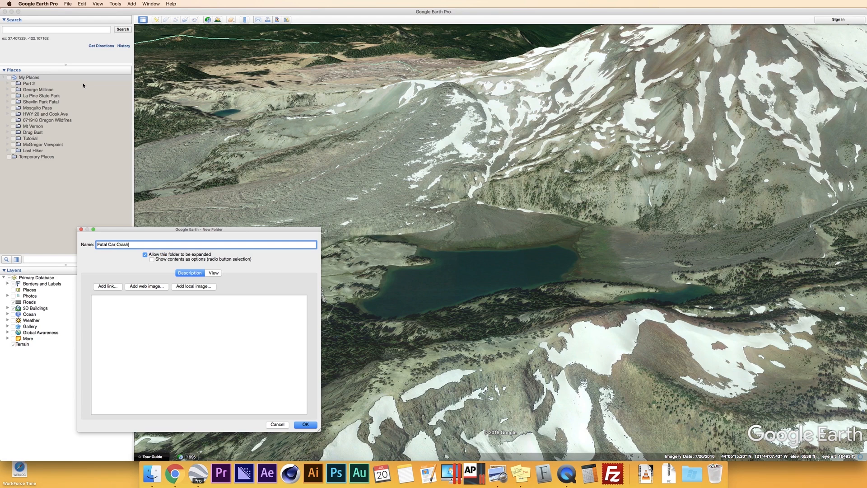
key(Return)
Search for "Bull Springs Road, Bend, OR" using the suggested match
click(32, 28)
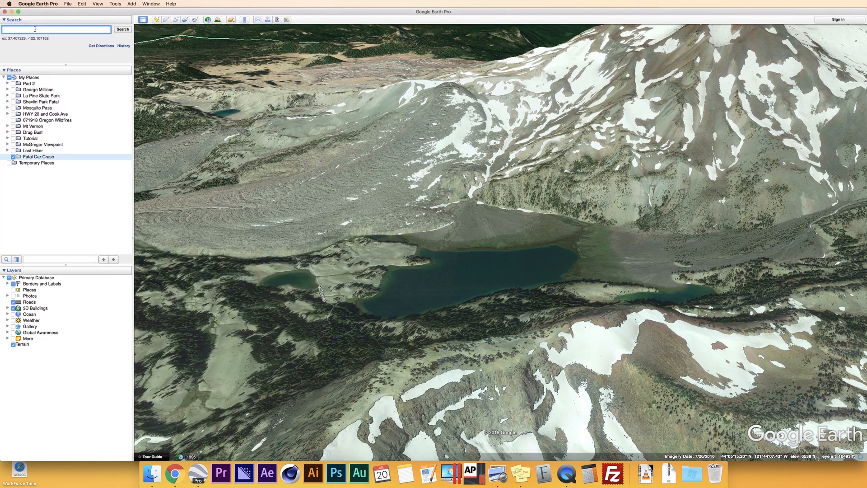
text(bull springs)
key(Down)
key(Return)
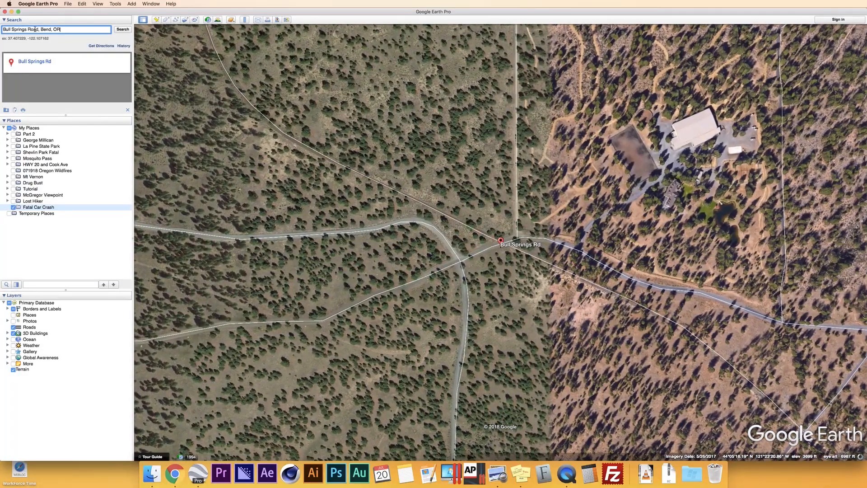
Add a placemark at the found location with the light blue diamond paddle icon, named "Bull Springs Rd" with leading spaces
click(156, 20)
click(311, 245)
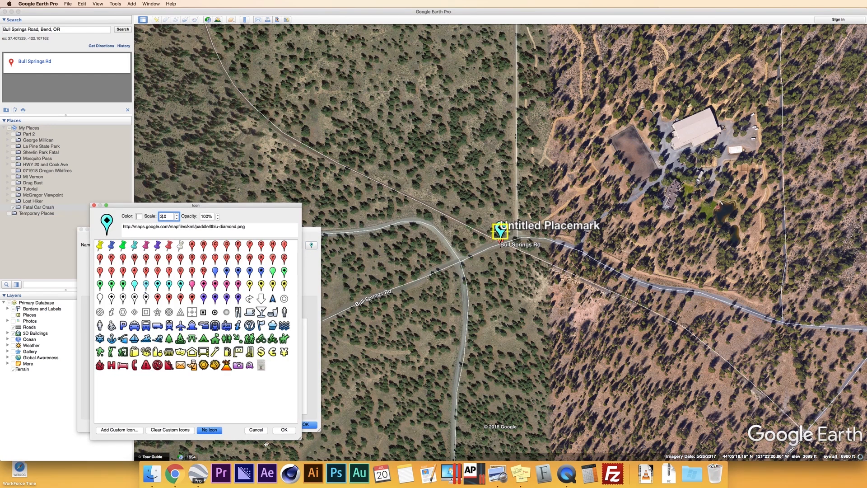
click(284, 430)
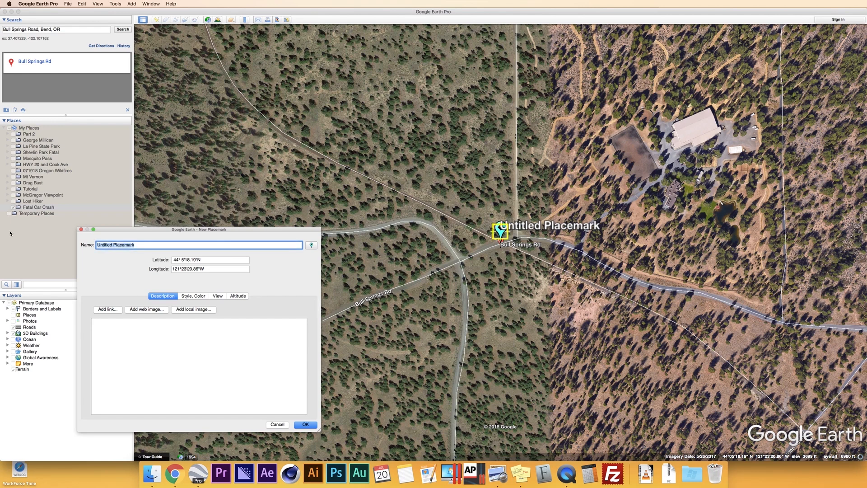
key(BackSpace)
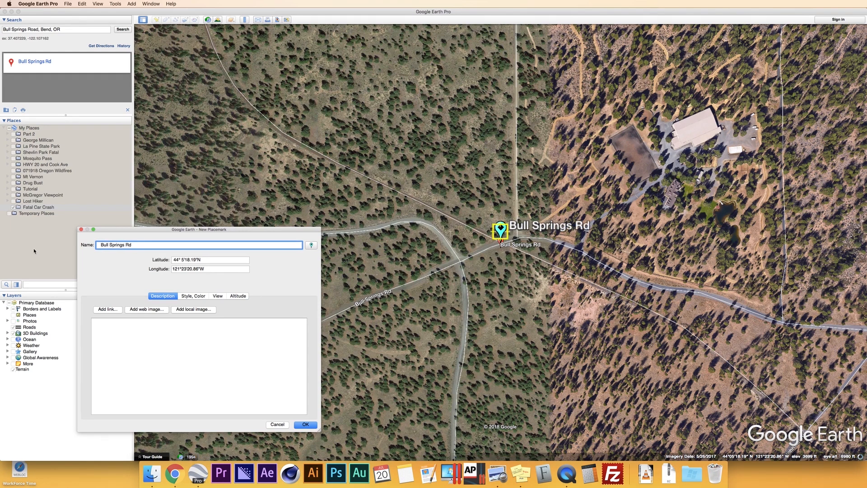
click(305, 424)
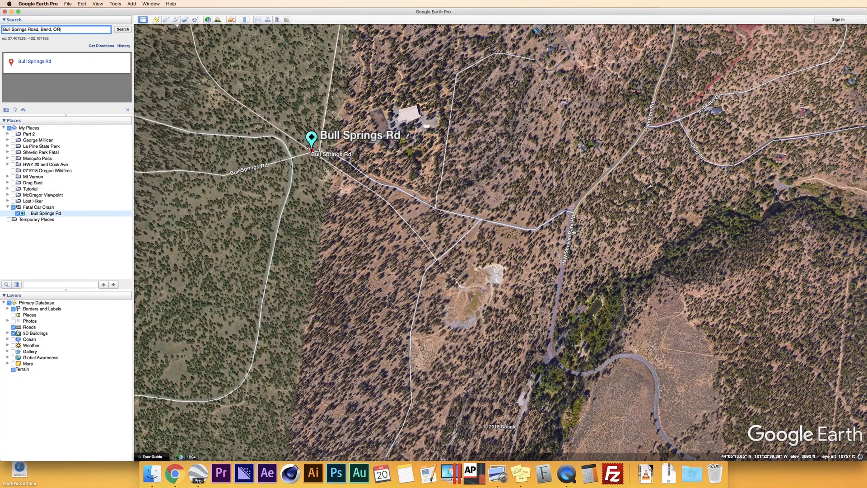
Move the Bull Springs Rd placemark southeast along its road, closer to the junction with NW Shevlin Park Rd
drag(571, 238, 538, 234)
scroll(538, 235, up, 3)
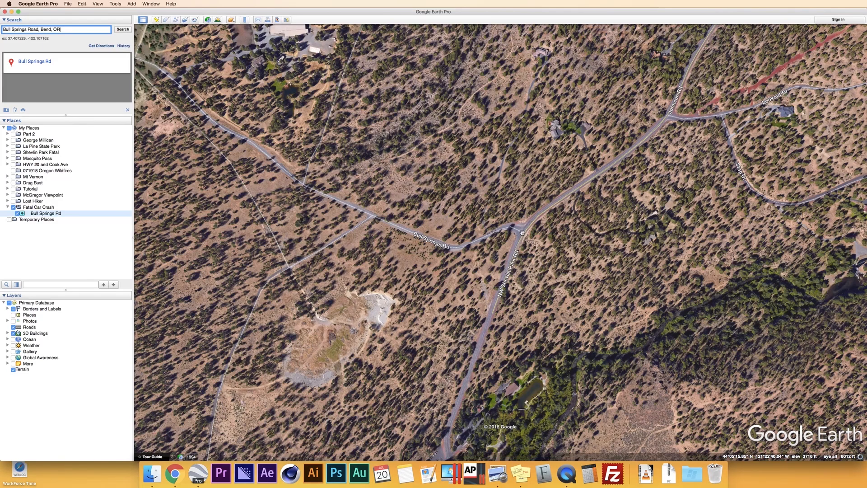
scroll(419, 245, down, 2)
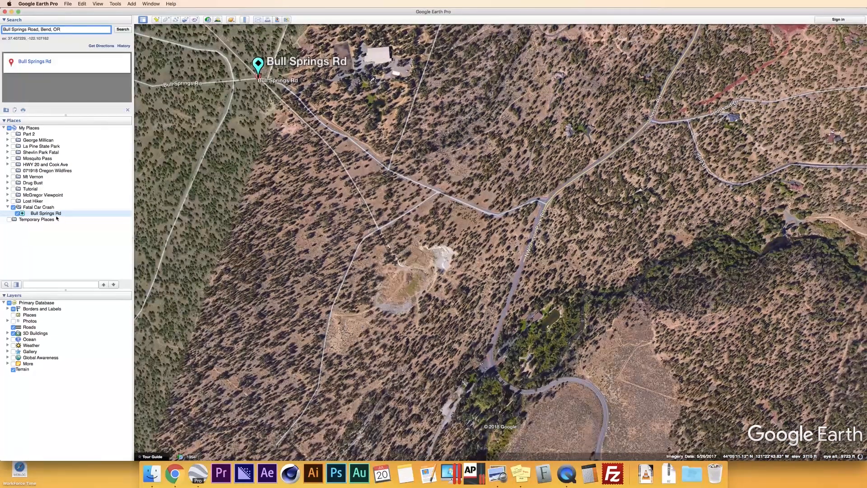
right_click(56, 214)
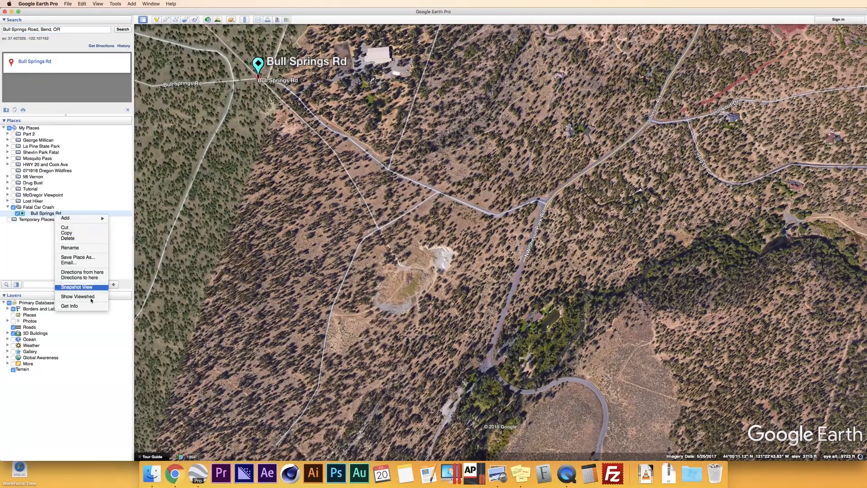
click(67, 307)
drag(260, 75, 434, 193)
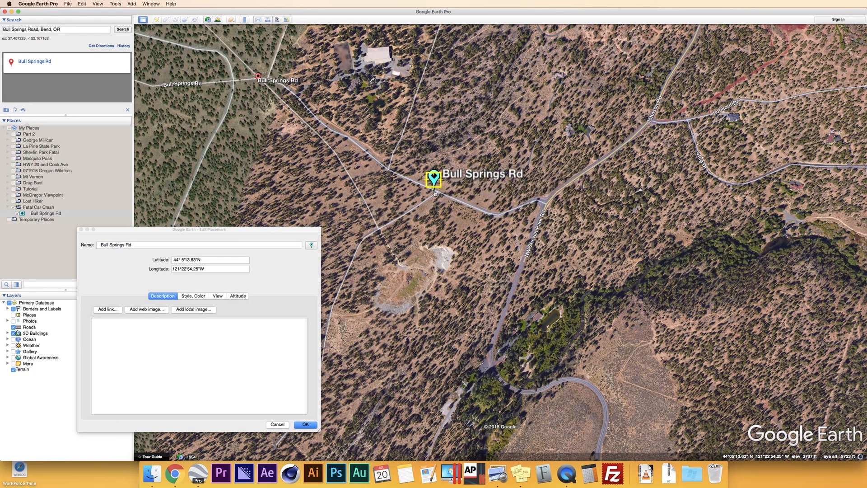
click(313, 424)
Add a placemark named "NW Shevlin Park Rd" with leading spaces on that road, south of the Bull Springs Rd junction
drag(581, 205, 552, 225)
scroll(519, 236, up, 2)
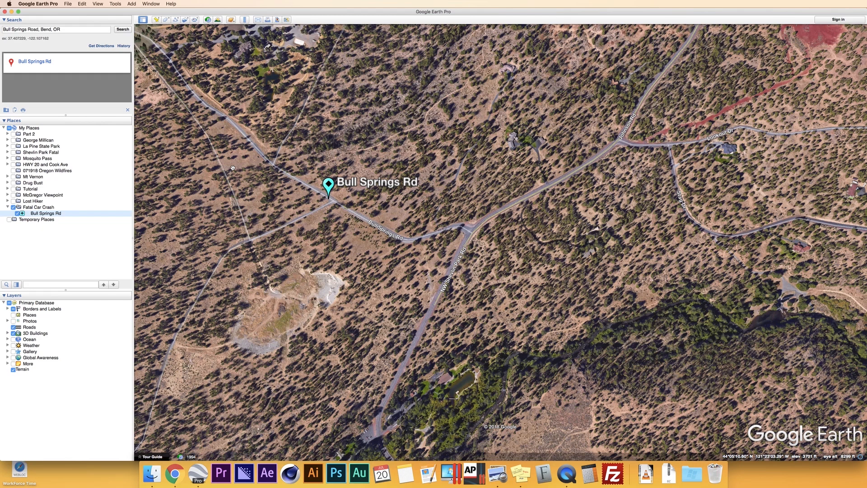
click(155, 22)
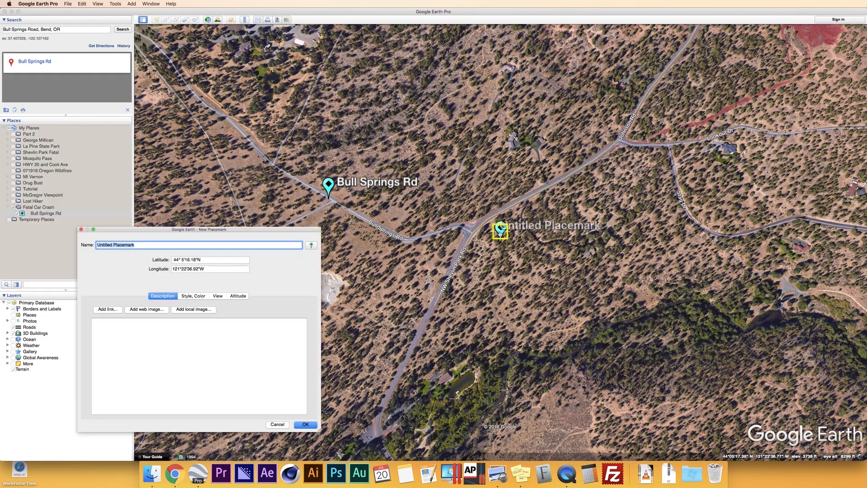
drag(500, 230, 403, 362)
click(167, 253)
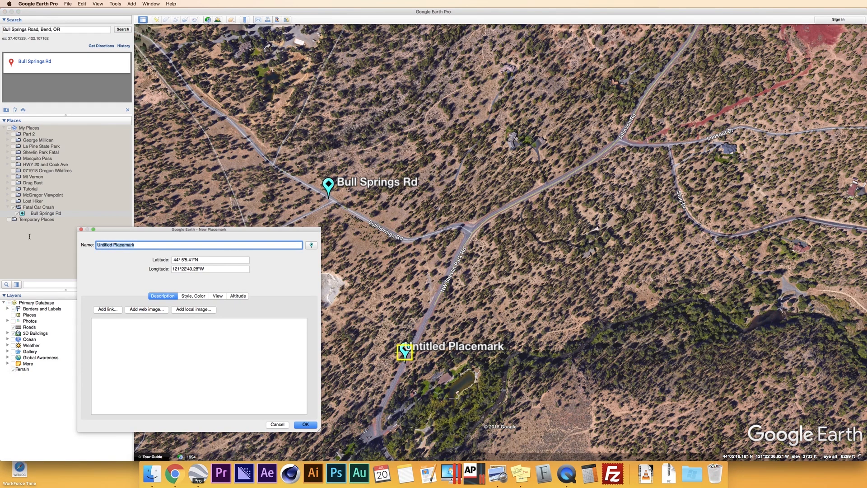
key(BackSpace)
text(NW)
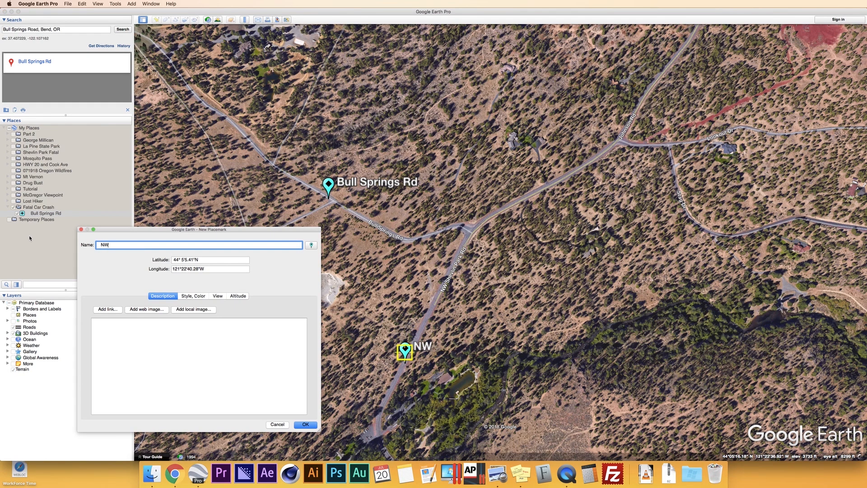
text( Shevlin Park Rd)
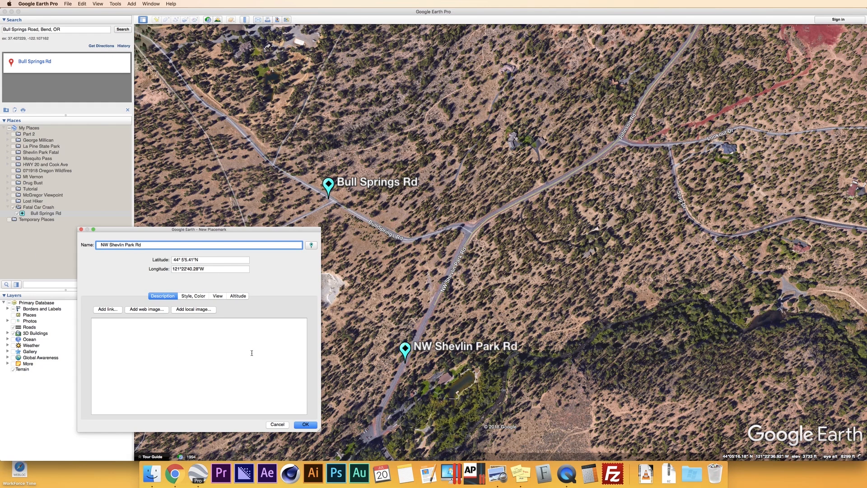
click(305, 425)
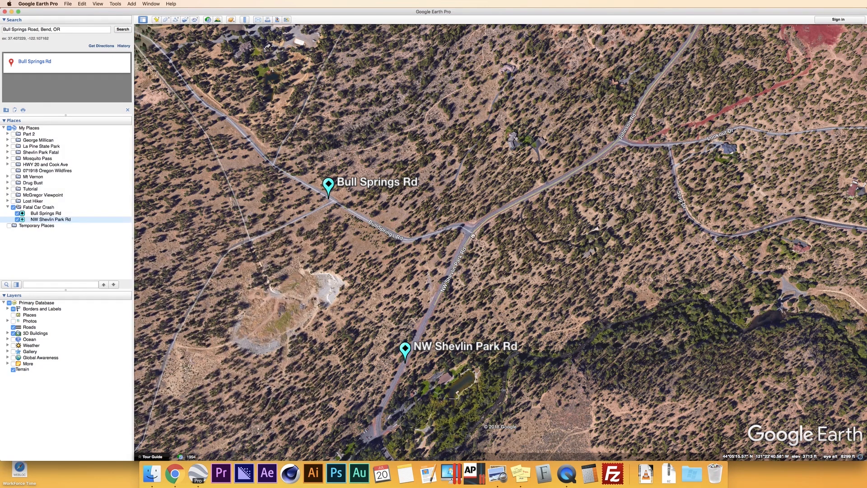
Add a placemark at the road junction with the red caution triangle icon at scale 2.0, named "Fatal Car Crash" with leading spaces
click(156, 20)
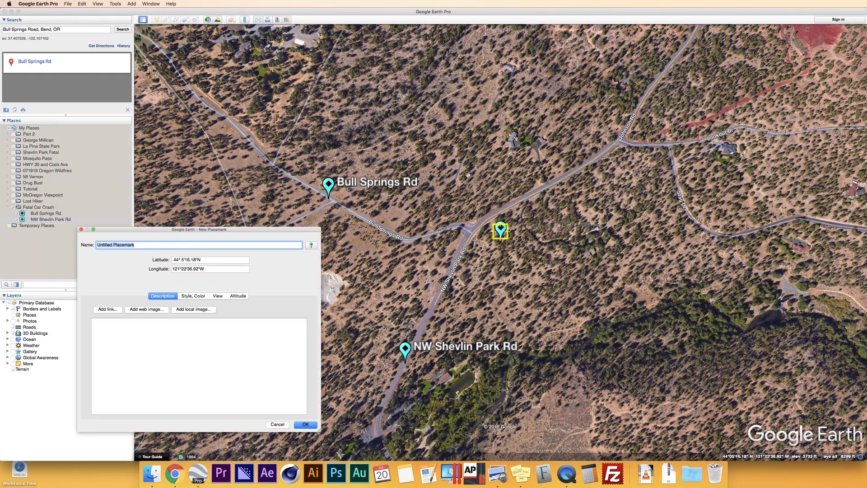
drag(501, 234, 471, 235)
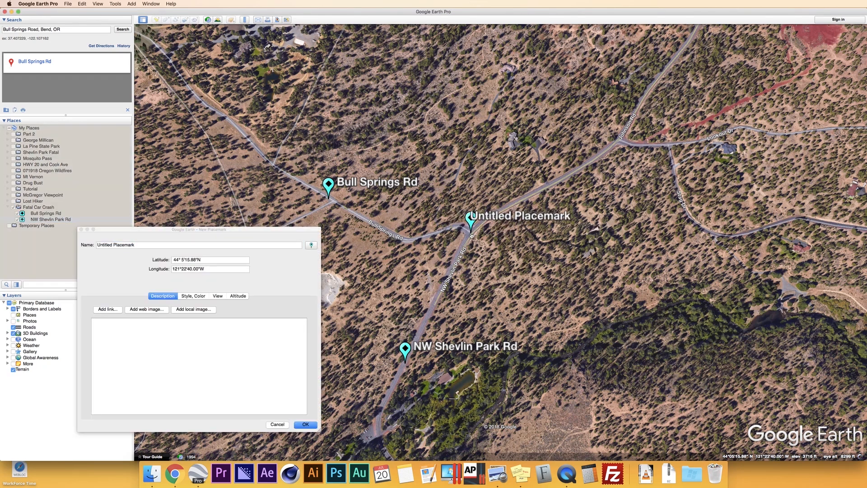
click(311, 244)
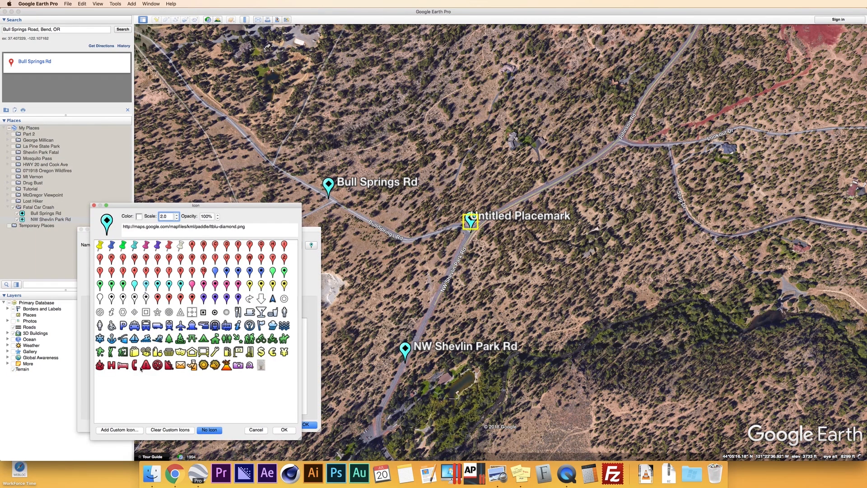
click(146, 366)
double_click(166, 216)
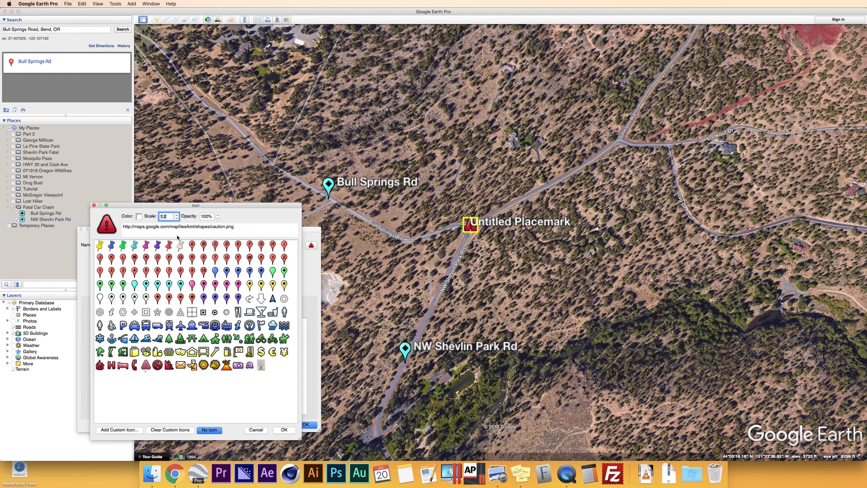
text(2.0)
click(284, 430)
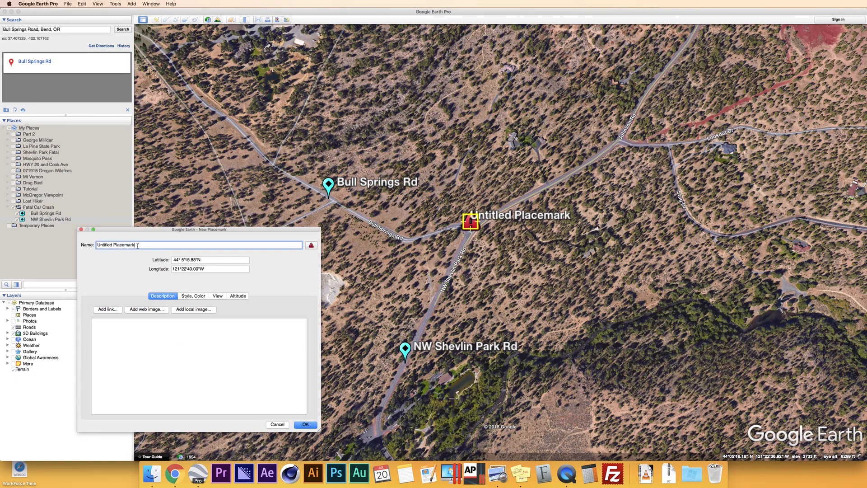
key(BackSpace)
text(Fata)
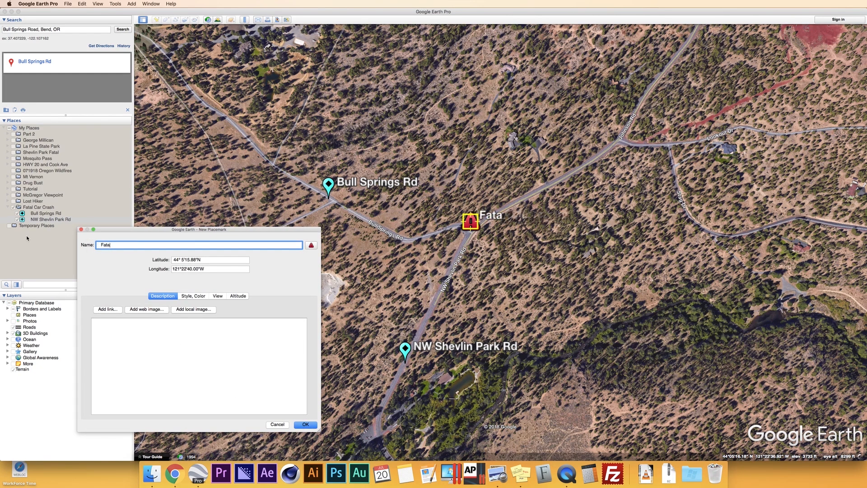
text(l Car Crash)
key(Return)
Hide the NW Shevlin Park Rd and Bull Springs Rd placemarks and search for "Bend, OR"
click(18, 219)
click(17, 214)
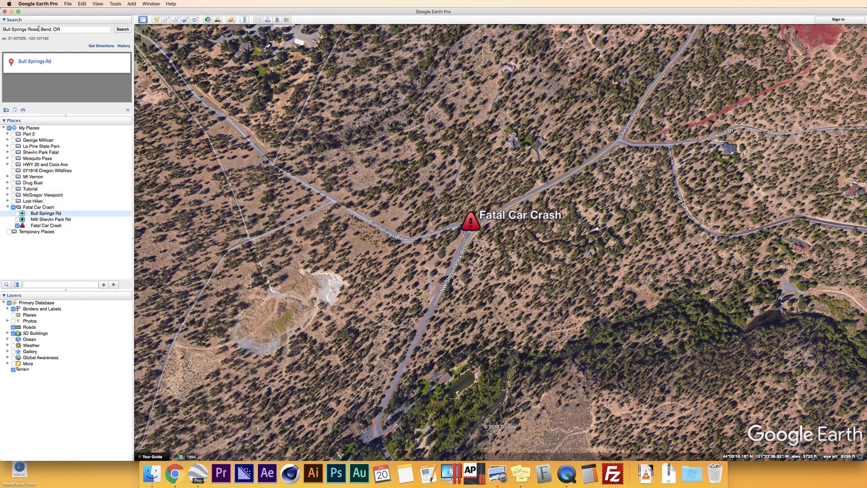
drag(42, 28, 2, 29)
key(BackSpace)
key(Return)
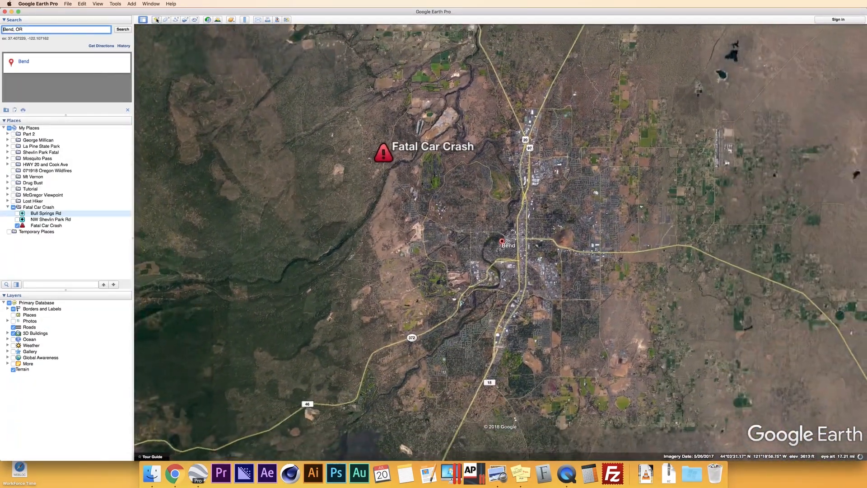
Add a placemark at Bend with the blank white paddle icon coloured red at scale 2.0, named "BEND" with leading spaces
click(156, 19)
click(311, 244)
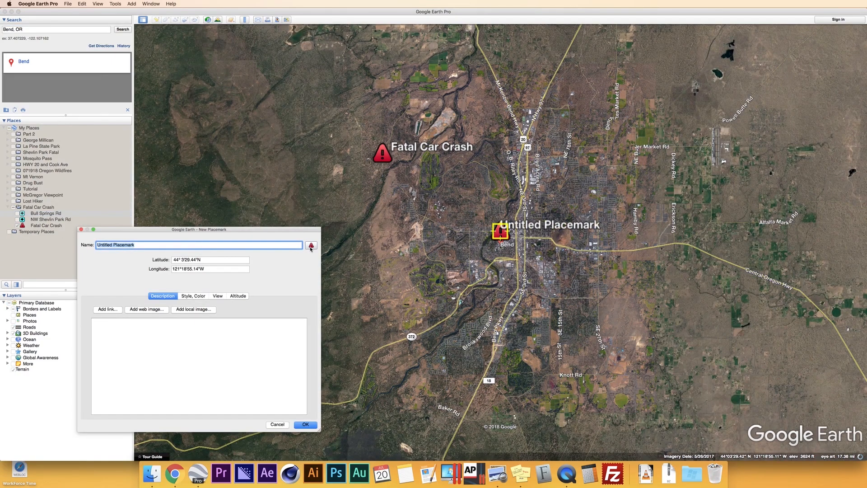
click(100, 299)
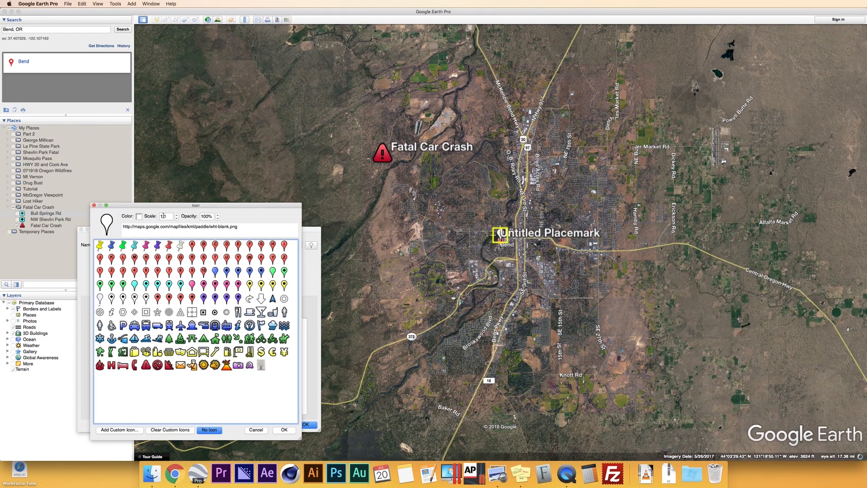
click(140, 217)
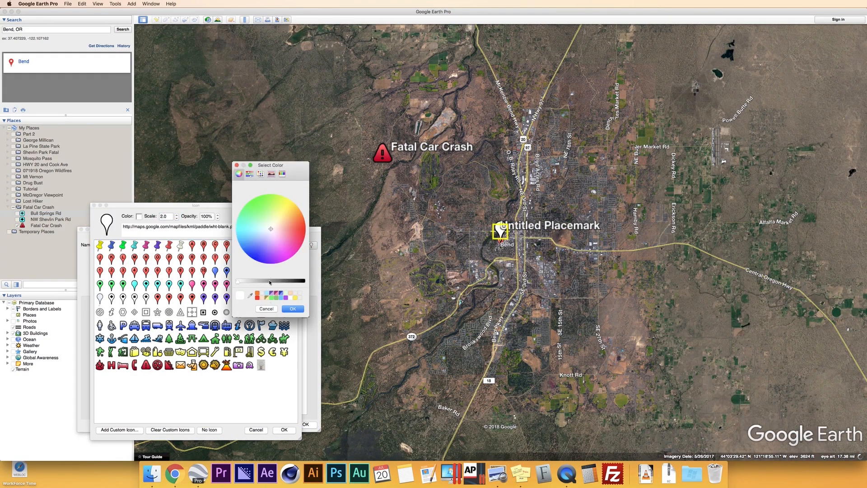
click(257, 293)
click(293, 308)
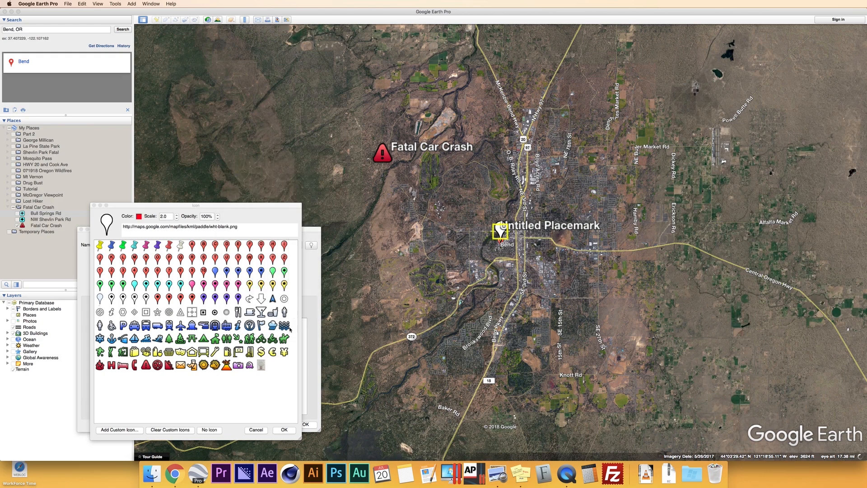
click(284, 429)
click(149, 245)
text(B)
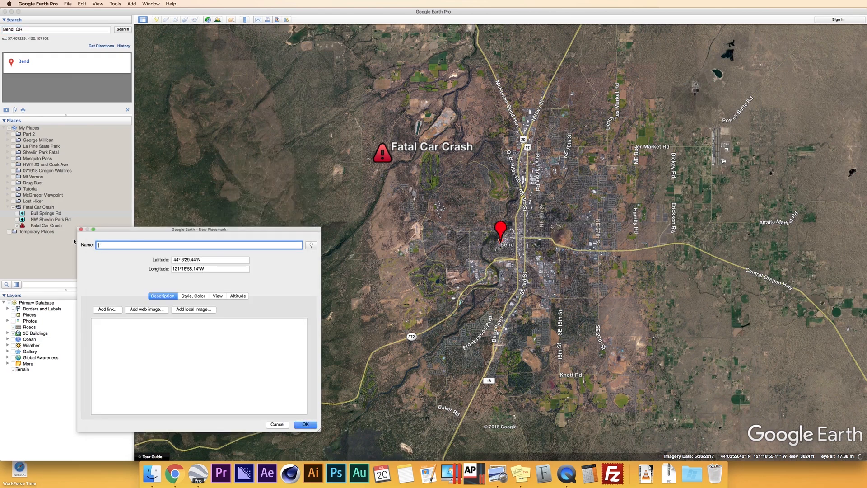
text(END)
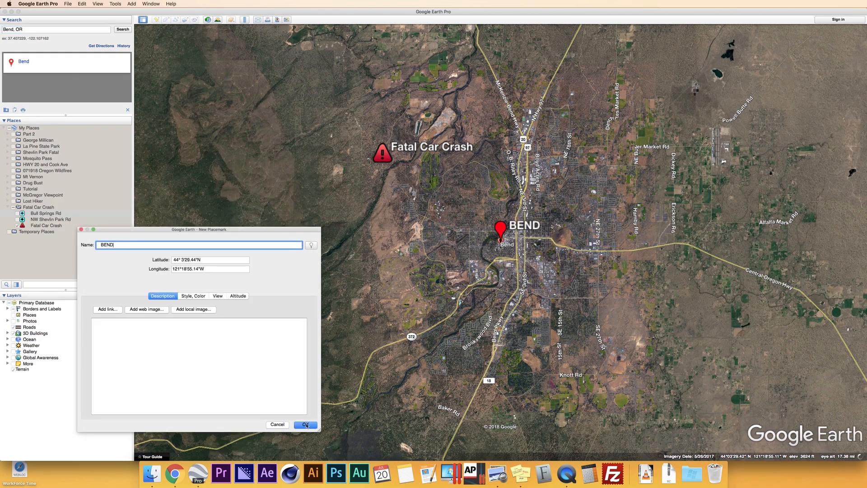
key(Return)
Move the BEND placemark to the top of the Fatal Car Crash folder and snapshot a view covering Bend and the crash site
drag(36, 232, 47, 210)
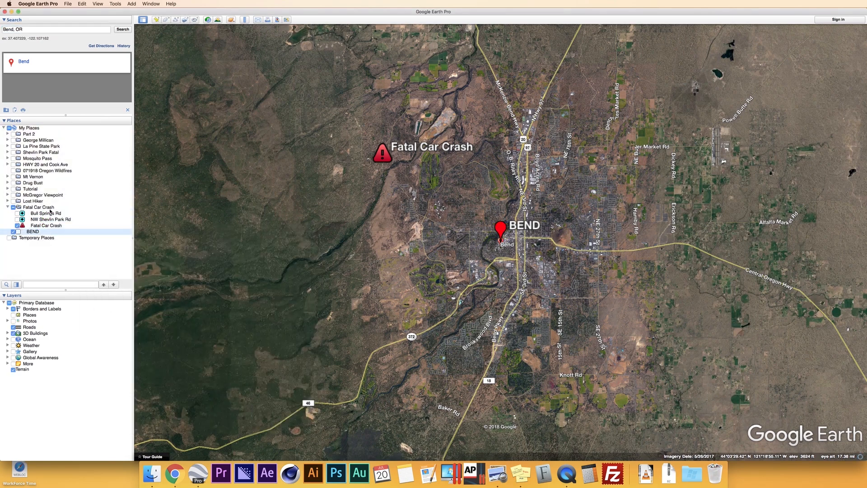
click(128, 110)
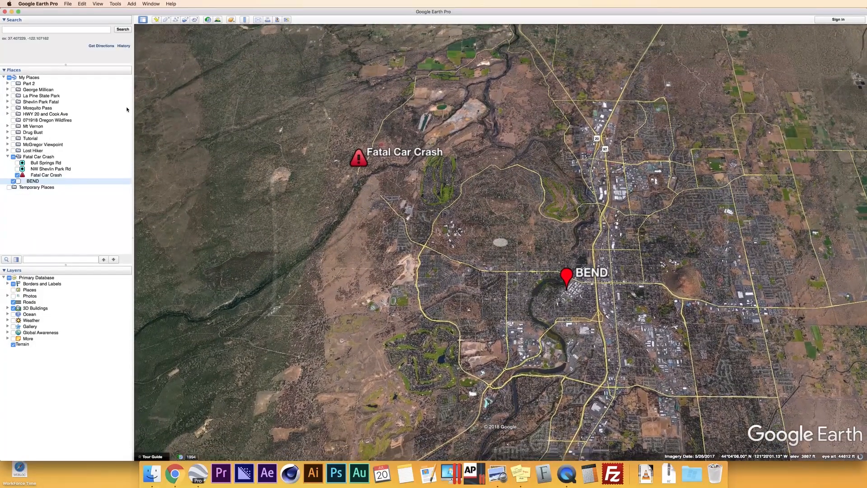
mouse_move(32, 181)
mouse_down()
mouse_move(50, 164)
mouse_move(37, 171)
mouse_move(34, 163)
mouse_move(45, 170)
mouse_up()
right_click(36, 162)
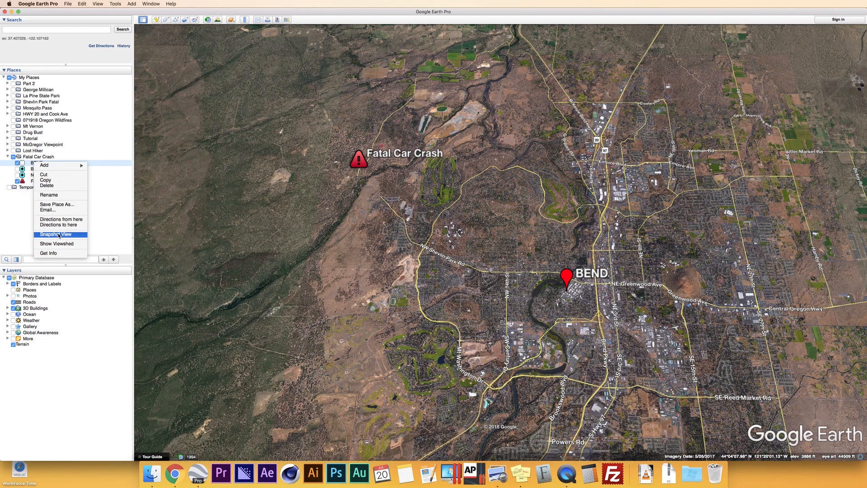
click(58, 235)
Place the Fatal Car Crash placemark directly below BEND in the folder, and show both road placemarks around the crash site
drag(38, 182, 50, 167)
double_click(50, 167)
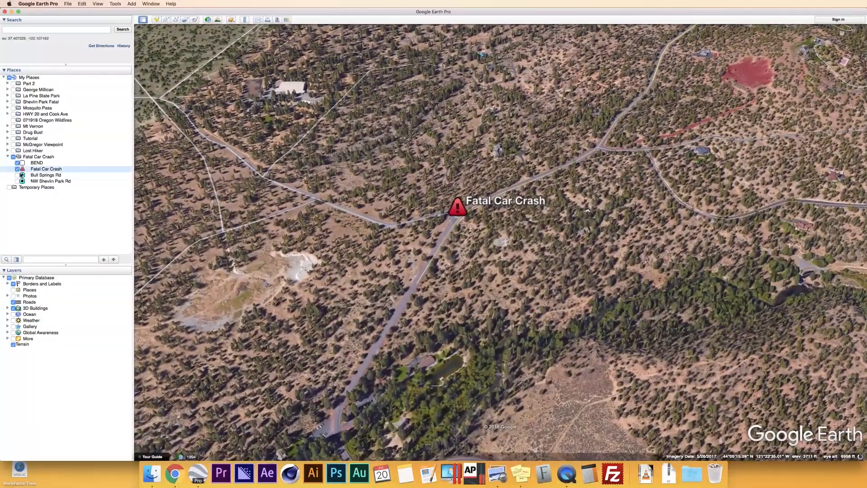
click(18, 175)
click(18, 181)
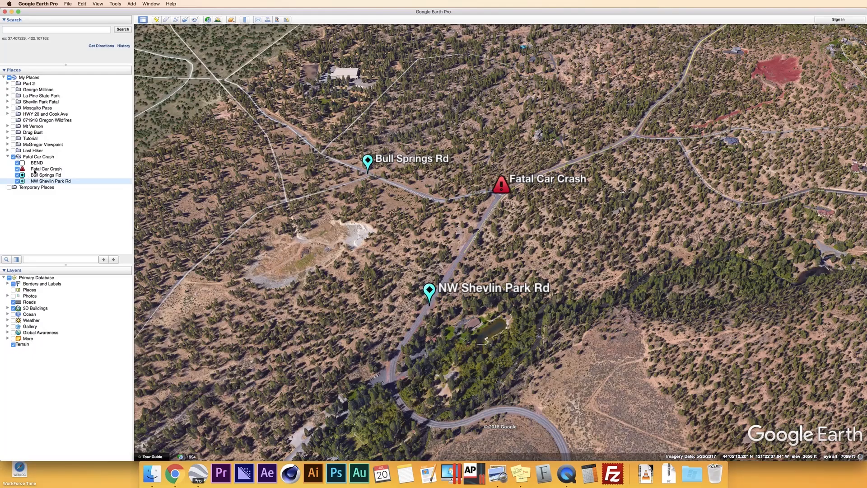
Snapshot progressively rotated close views of the junction for the Fatal Car Crash, Bull Springs Rd and NW Shevlin Park Rd placemarks
click(35, 169)
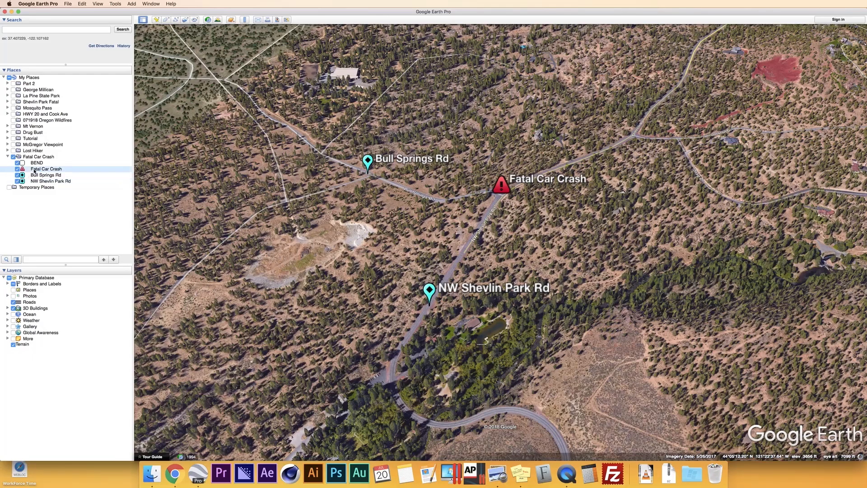
right_click(34, 170)
click(58, 244)
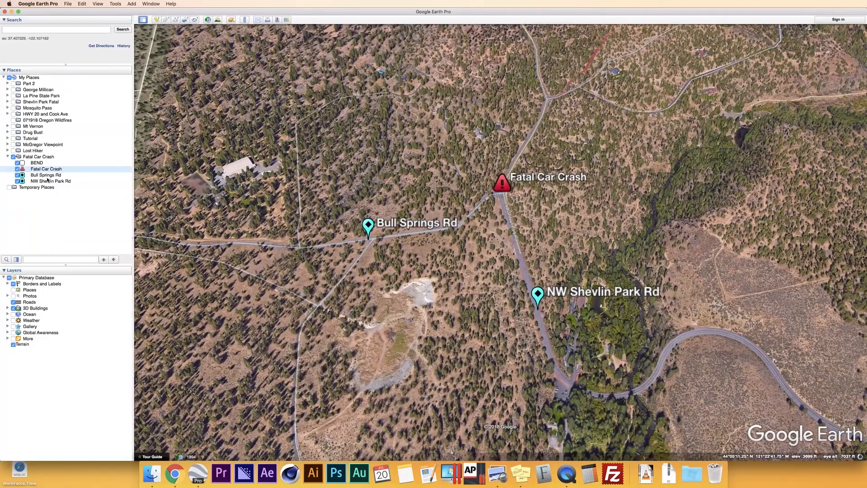
click(45, 175)
right_click(45, 175)
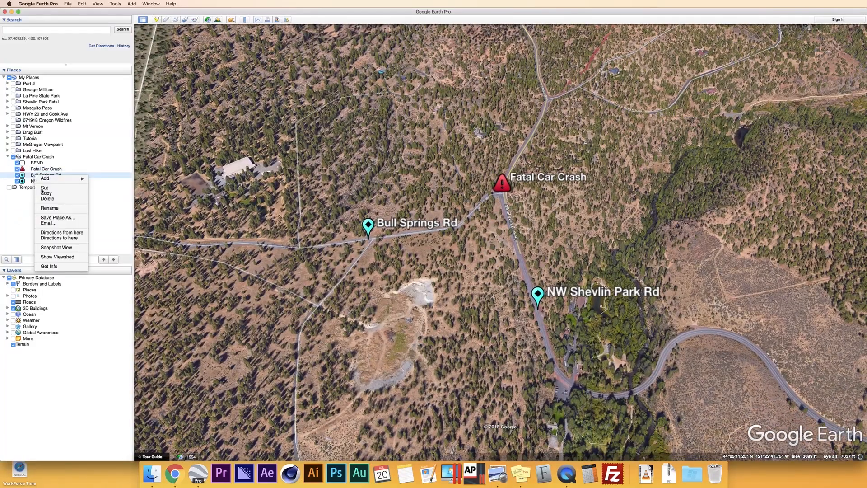
click(51, 250)
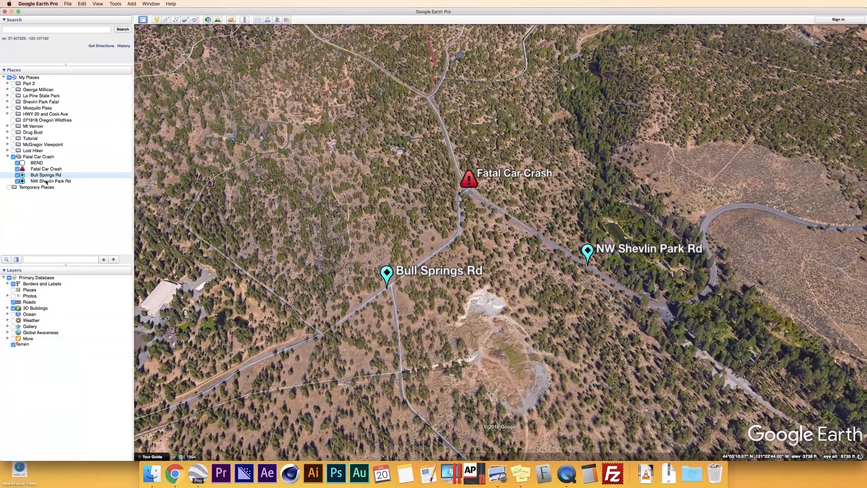
click(47, 182)
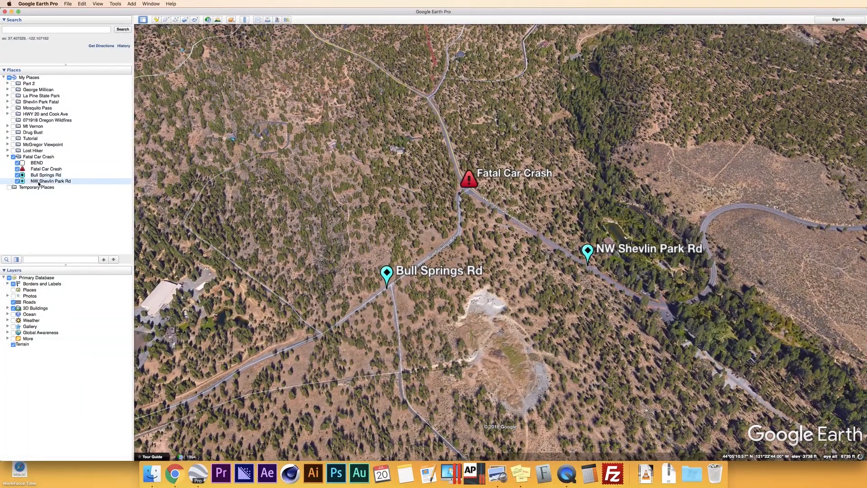
right_click(47, 181)
click(51, 256)
Add an invisible placemark near the crash site with its label and icon opacity both set to 0%, keeping the default name
click(156, 20)
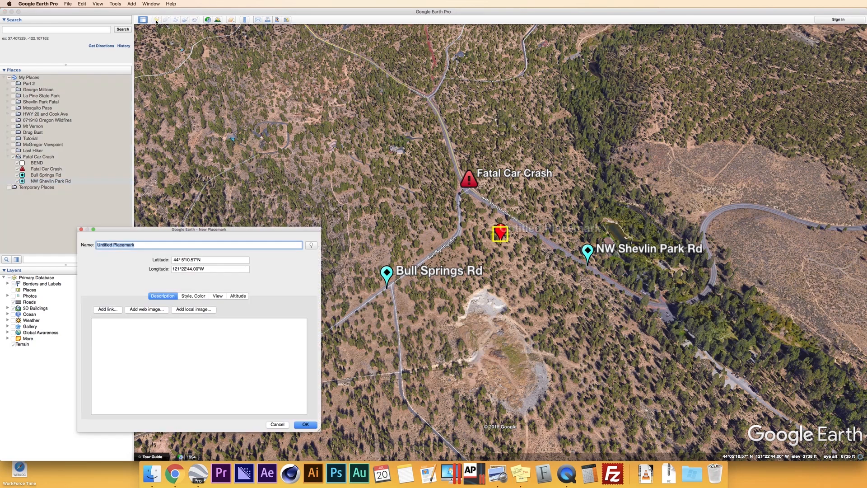
click(192, 297)
click(191, 321)
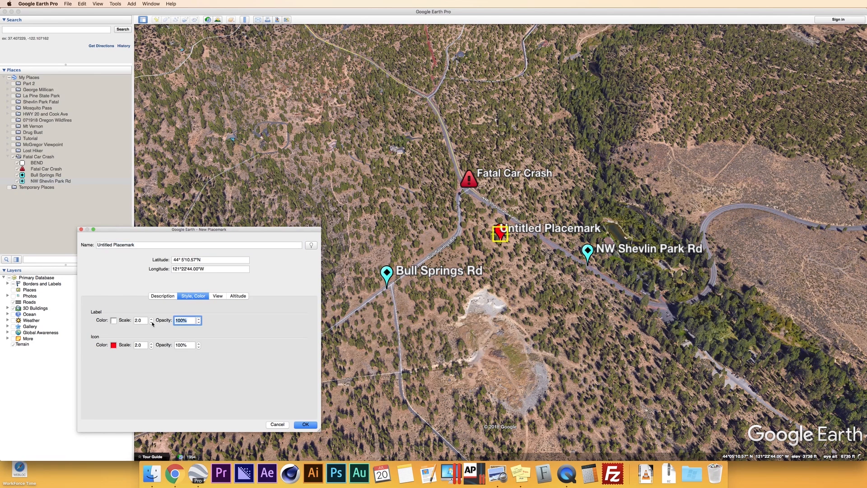
text(0)
click(185, 345)
text(0)
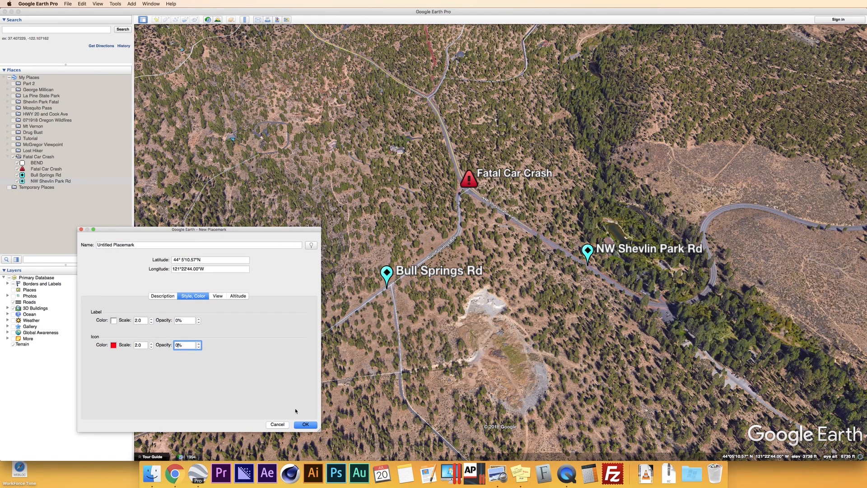
click(306, 424)
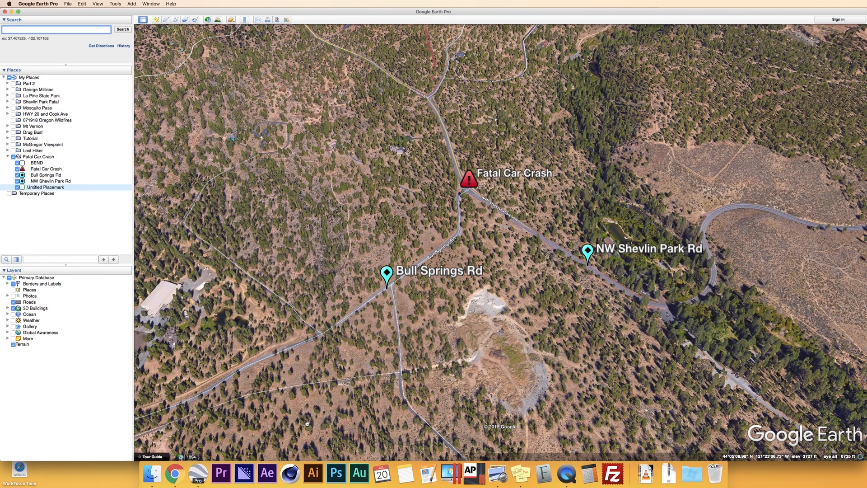
Snapshot a wider, rotated view of the crash site and both roads for the Untitled Placemark
scroll(307, 423, down, 3)
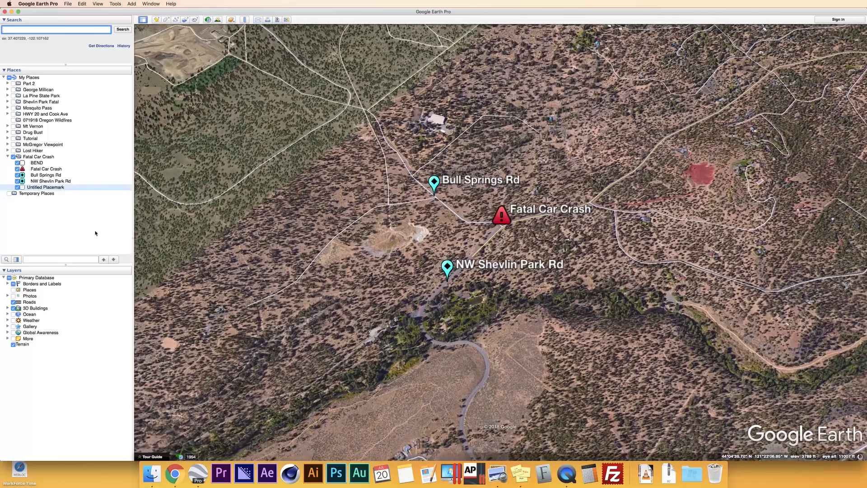
right_click(53, 188)
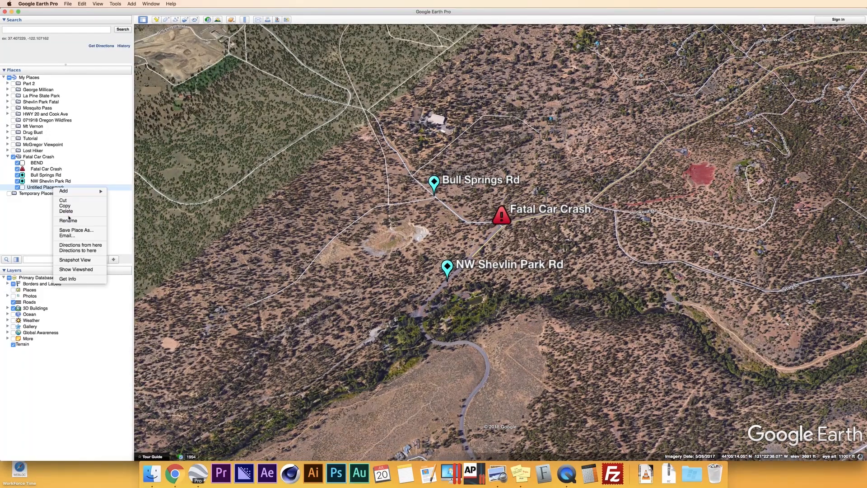
click(81, 261)
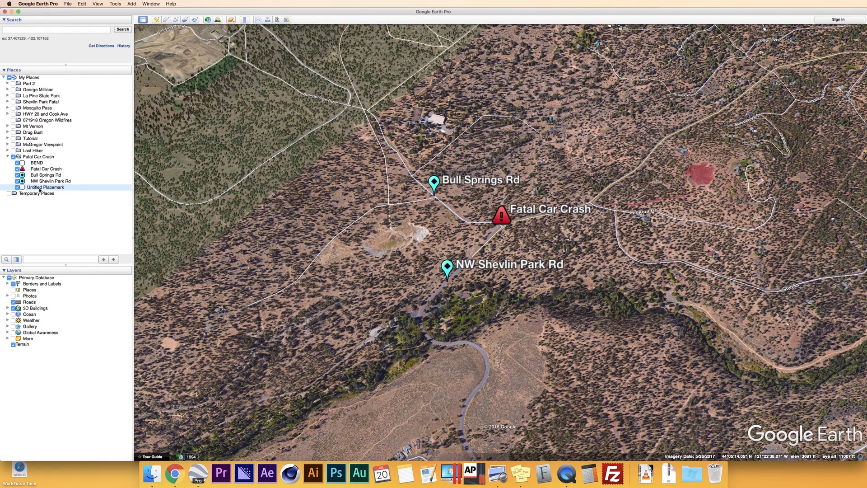
Hide the NW Shevlin Park Rd and Bull Springs Rd placemarks and fly to the BEND view as the tour's starting point
click(17, 187)
click(17, 187)
click(18, 181)
click(17, 174)
double_click(35, 163)
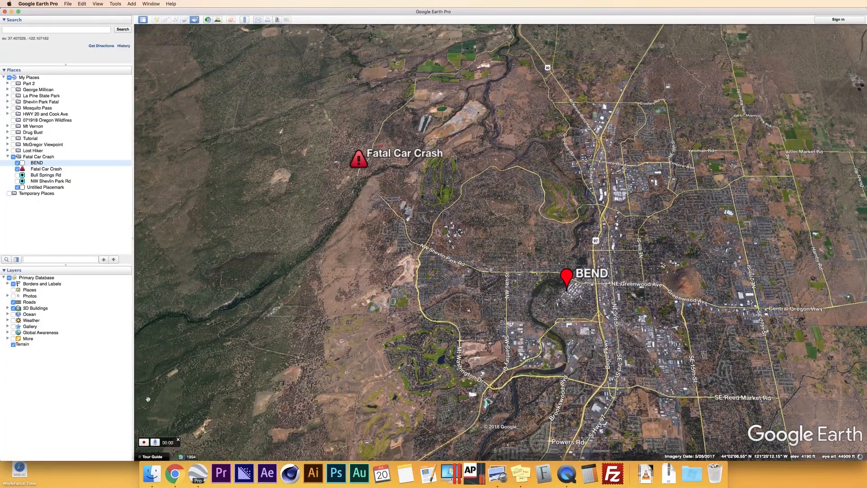
Record a tour from BEND through the Fatal Car Crash, Bull Springs Rd, NW Shevlin Park Rd and Untitled Placemark views, showing both road placemarks during the approach
double_click(45, 169)
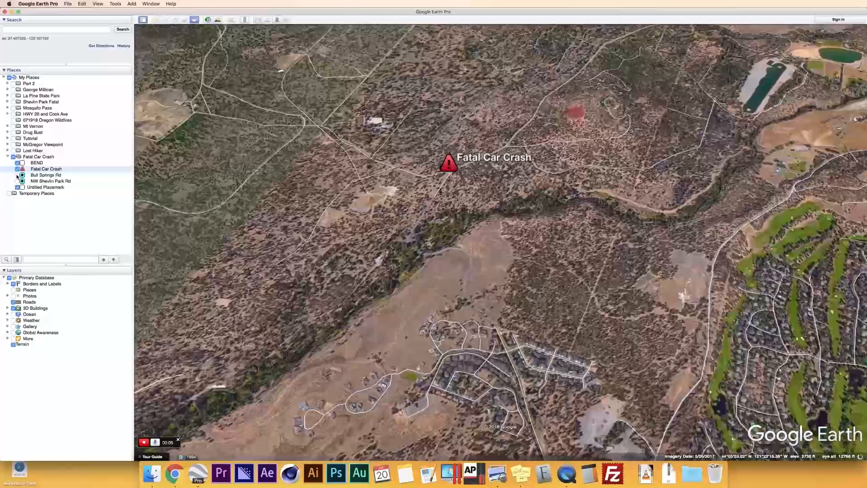
click(17, 175)
click(17, 181)
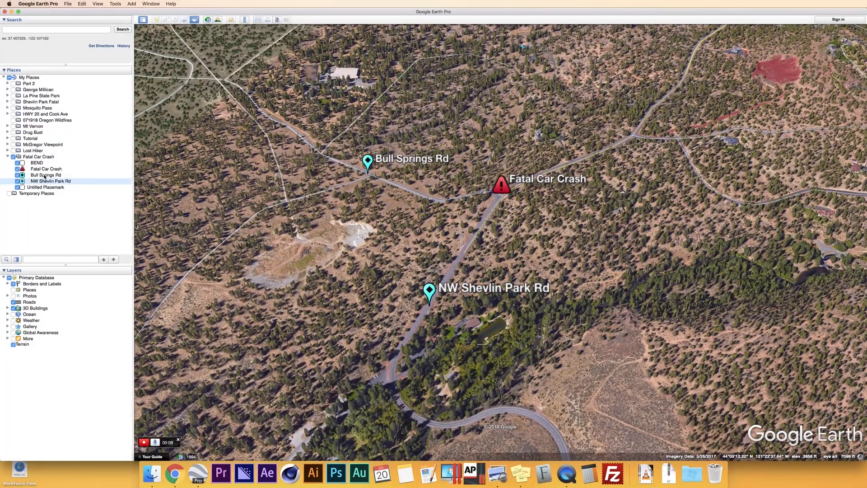
click(45, 176)
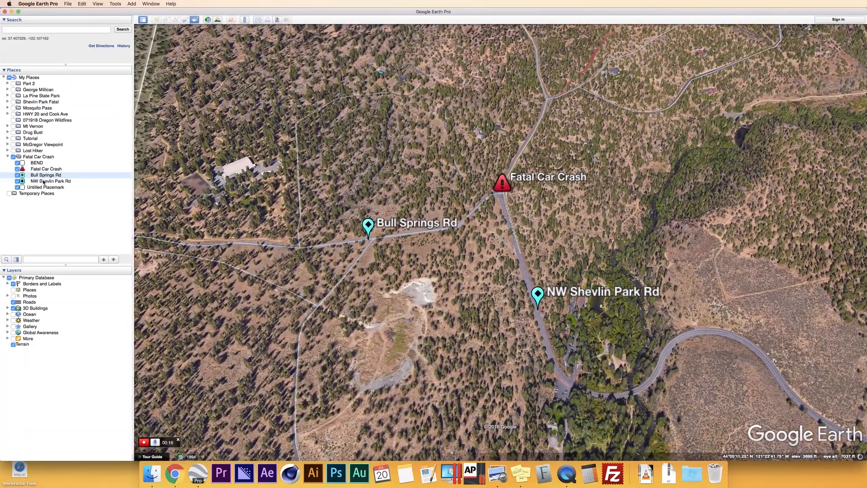
click(44, 182)
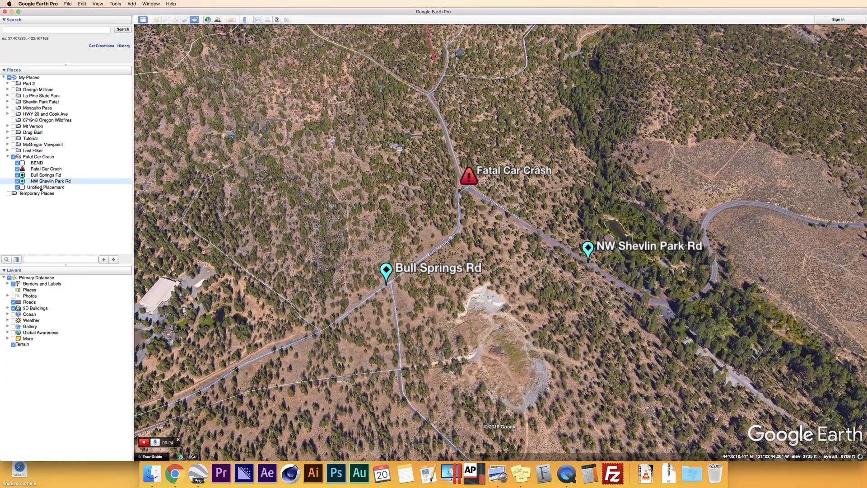
click(41, 187)
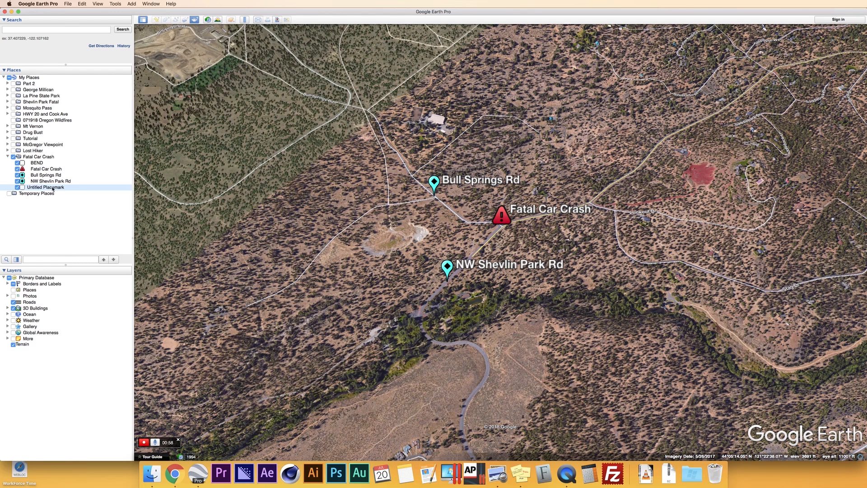
click(144, 442)
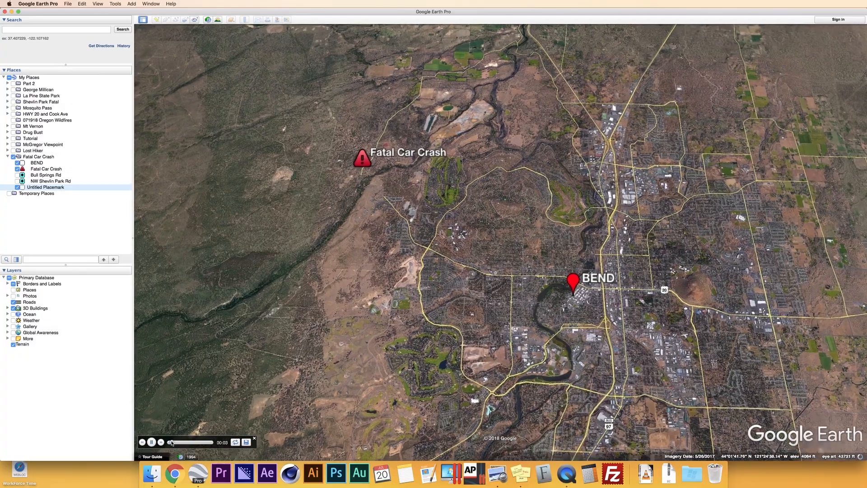
Skim the recorded tour's playback through to its end and close the tour player
click(178, 442)
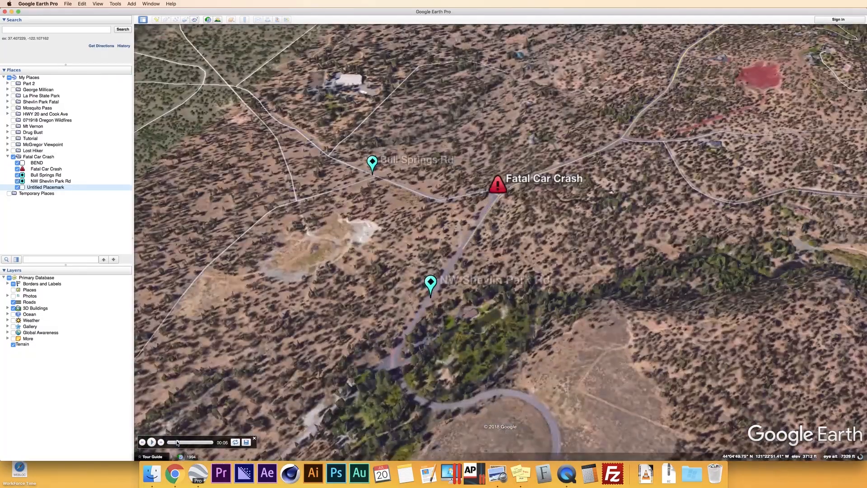
drag(179, 442, 214, 442)
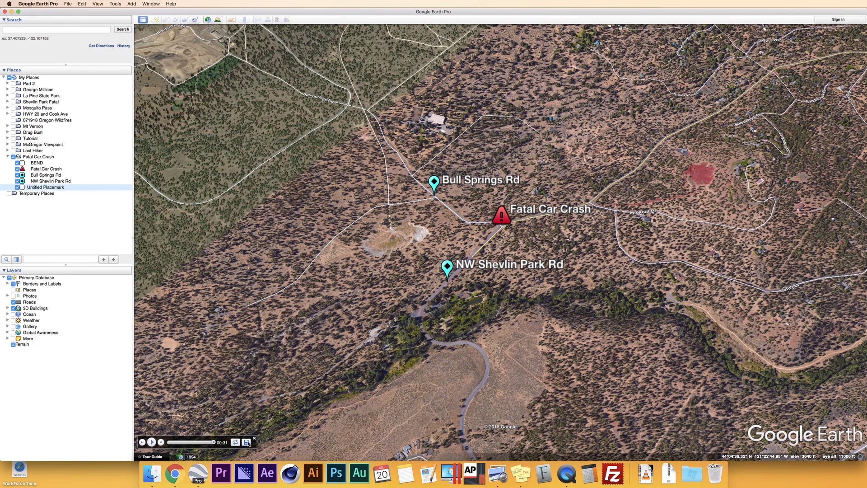
click(254, 438)
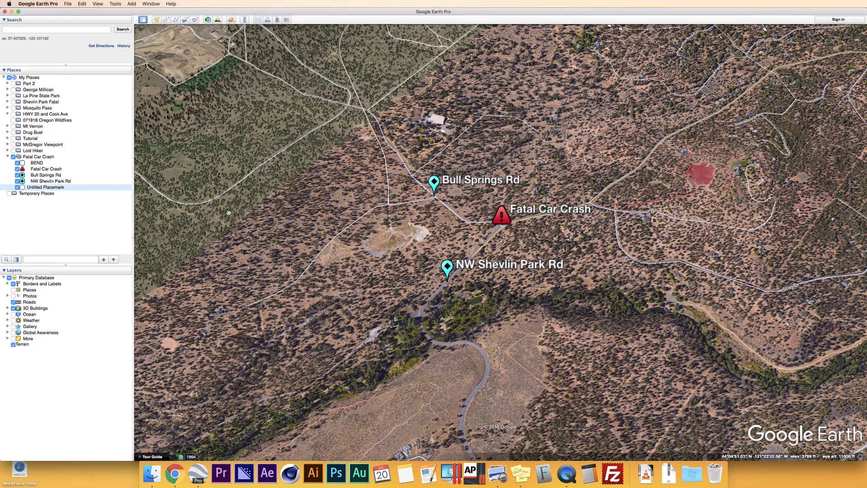